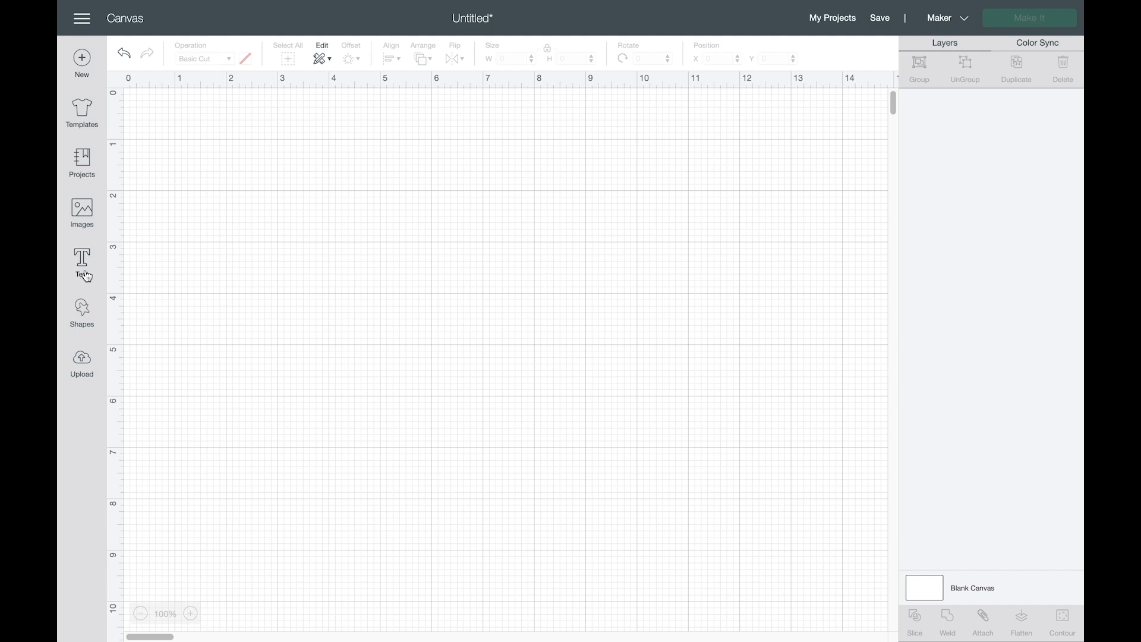
Step: Add the text "Hello", enlarge it to about 6.06 in wide and place it at about X 1.08, Y 4.31
left_click(86, 277)
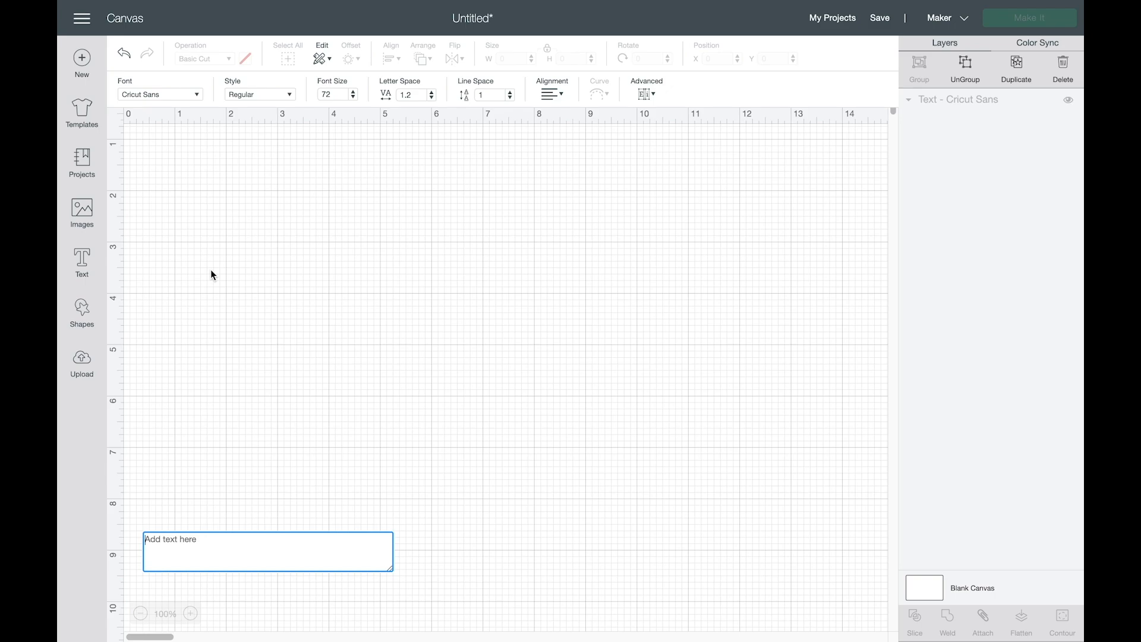
type("Hello")
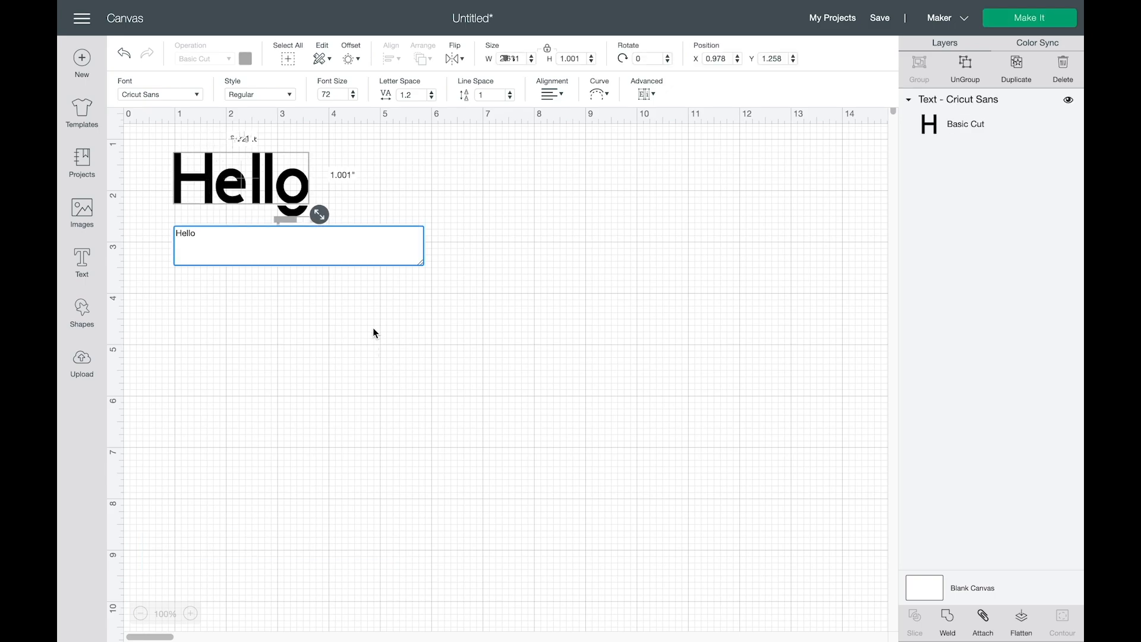
left_click_drag(319, 215, 505, 281)
left_click_drag(410, 199, 396, 329)
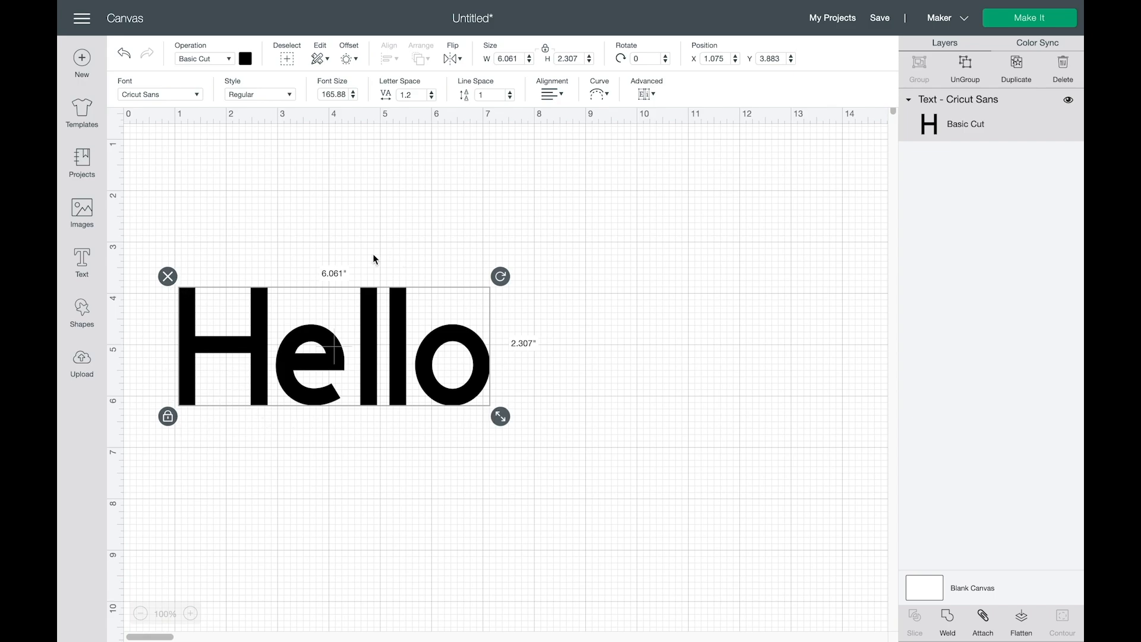
left_click_drag(276, 321, 265, 343)
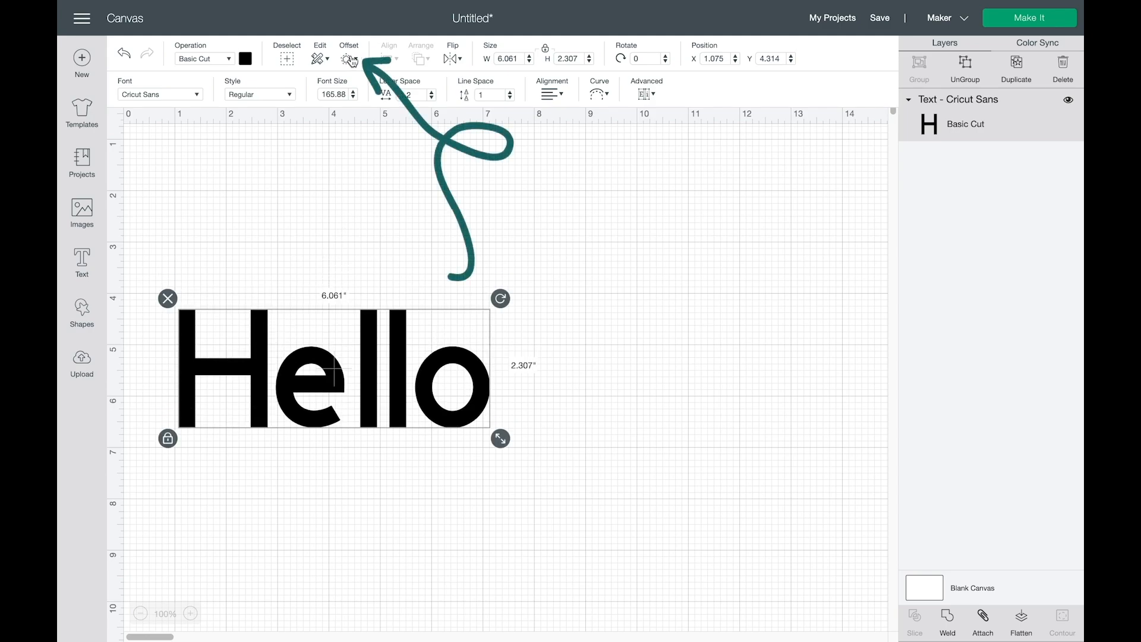
Step: Start an offset around the Hello text and set its distance to about 0.417 in
left_click(349, 61)
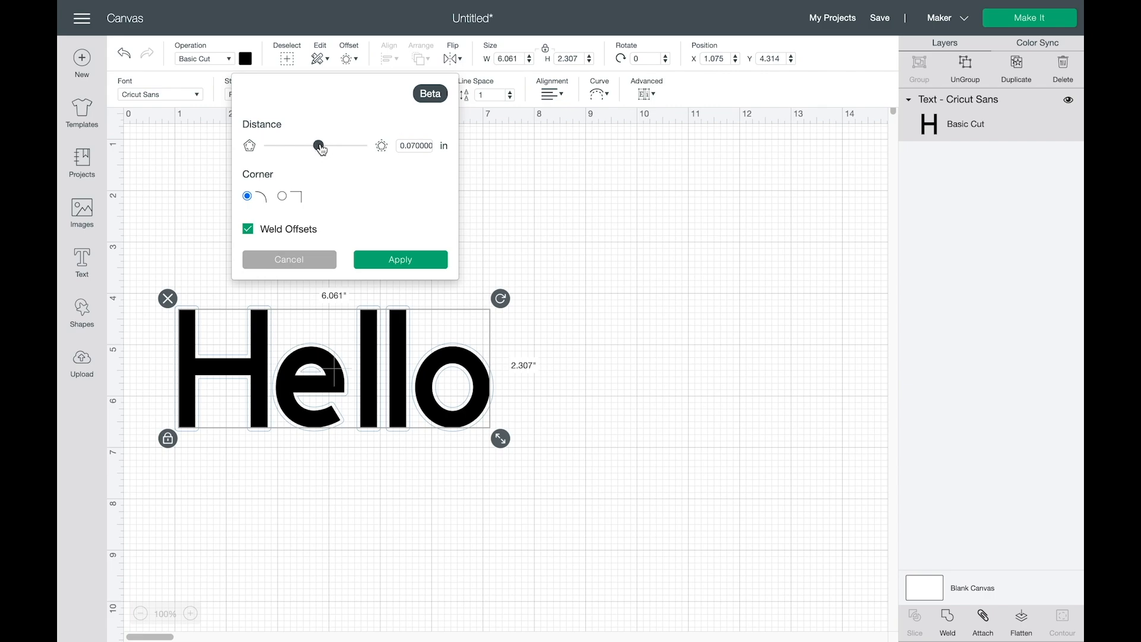
mouse_move(322, 153)
left_mouse_down()
mouse_move(309, 153)
mouse_move(336, 152)
mouse_move(320, 152)
left_mouse_up()
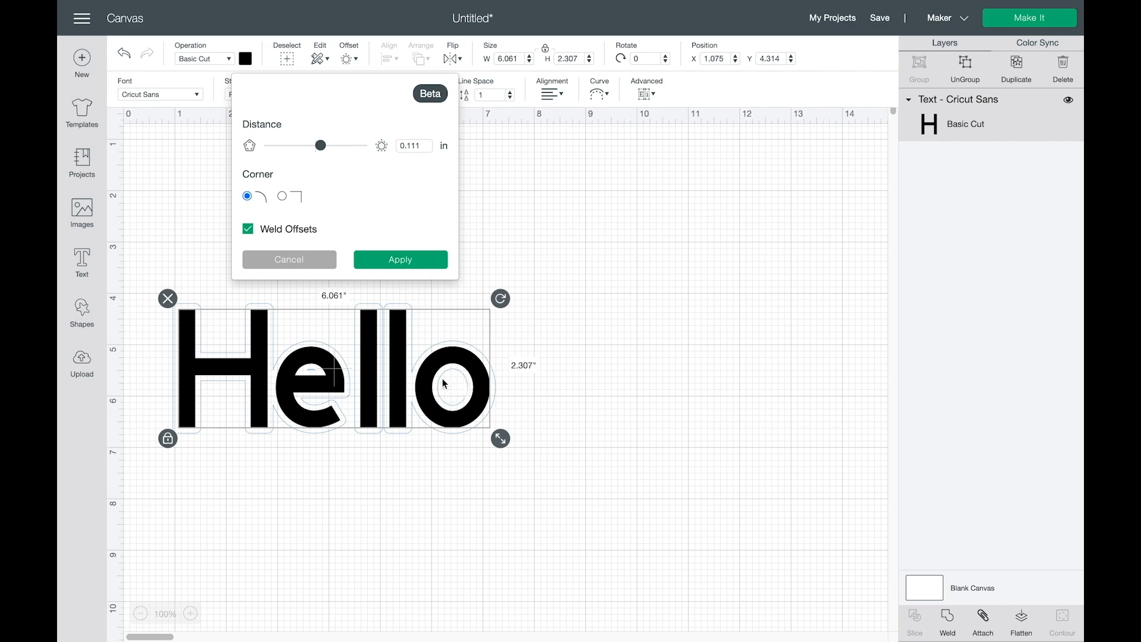
left_click_drag(323, 150, 336, 149)
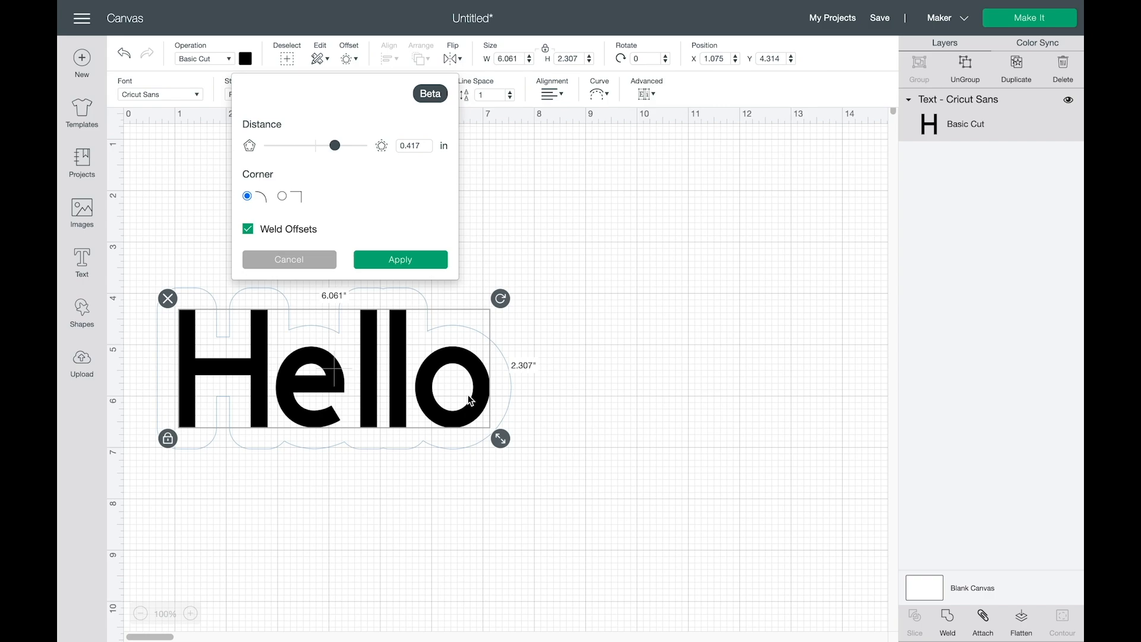
Step: Try square corners and unwelded offsets, and apply the offset with rounded corners and Weld Offsets enabled
left_click(283, 196)
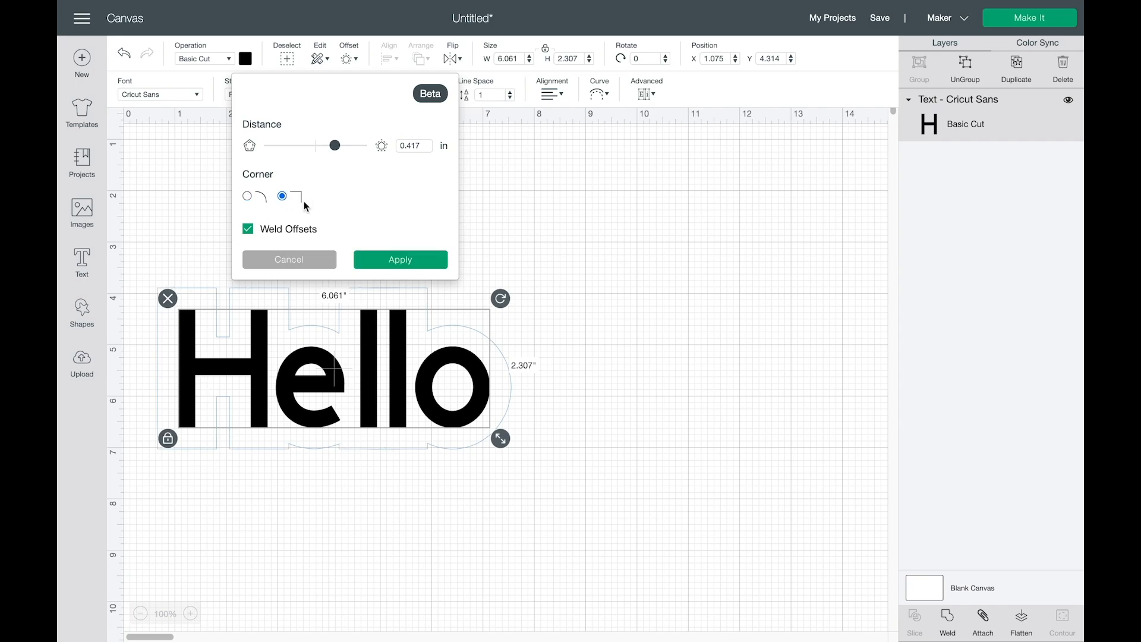
left_click(249, 196)
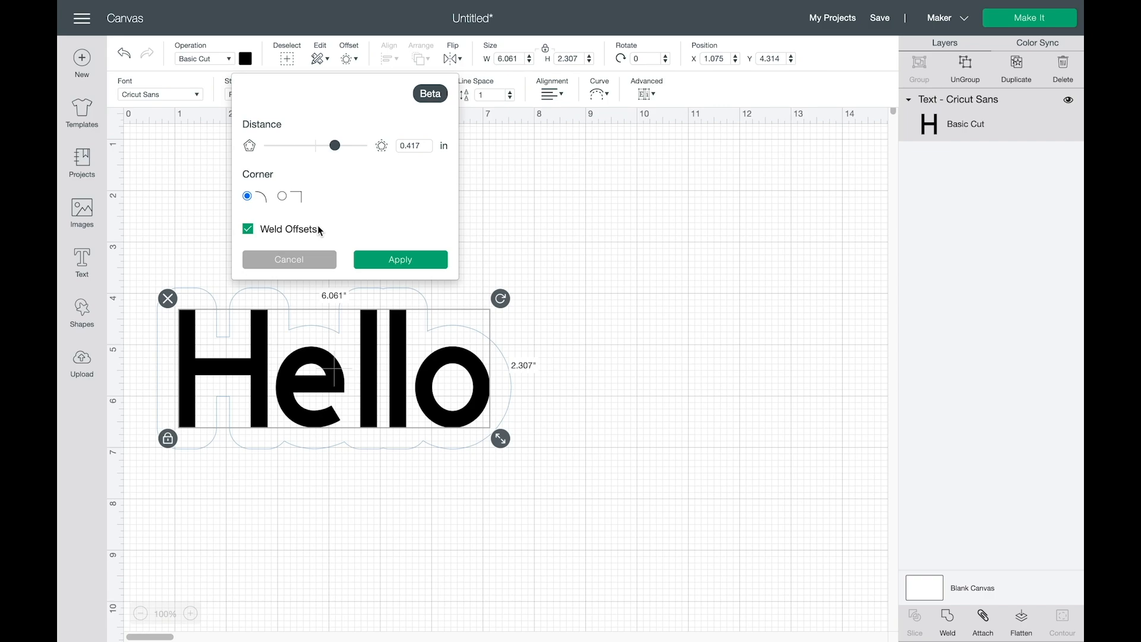
left_click(249, 230)
left_click(278, 232)
left_click(416, 261)
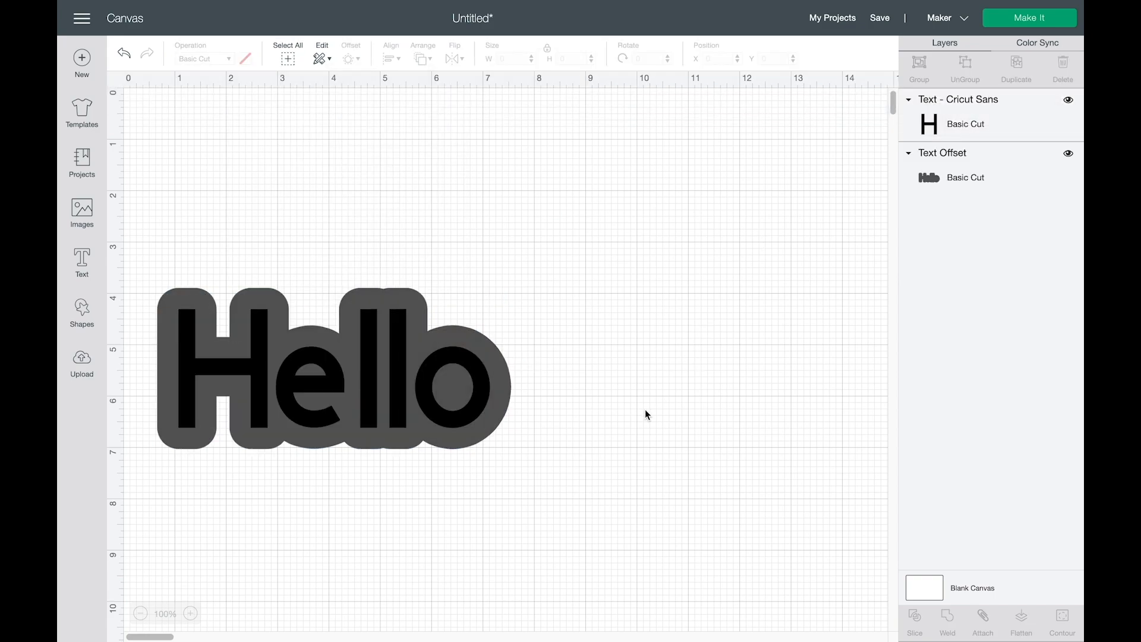
Step: Move the Hello text and its offset up near the canvas's top edge and recolour the offset layer light red
left_click_drag(199, 339, 205, 234)
left_click(263, 313)
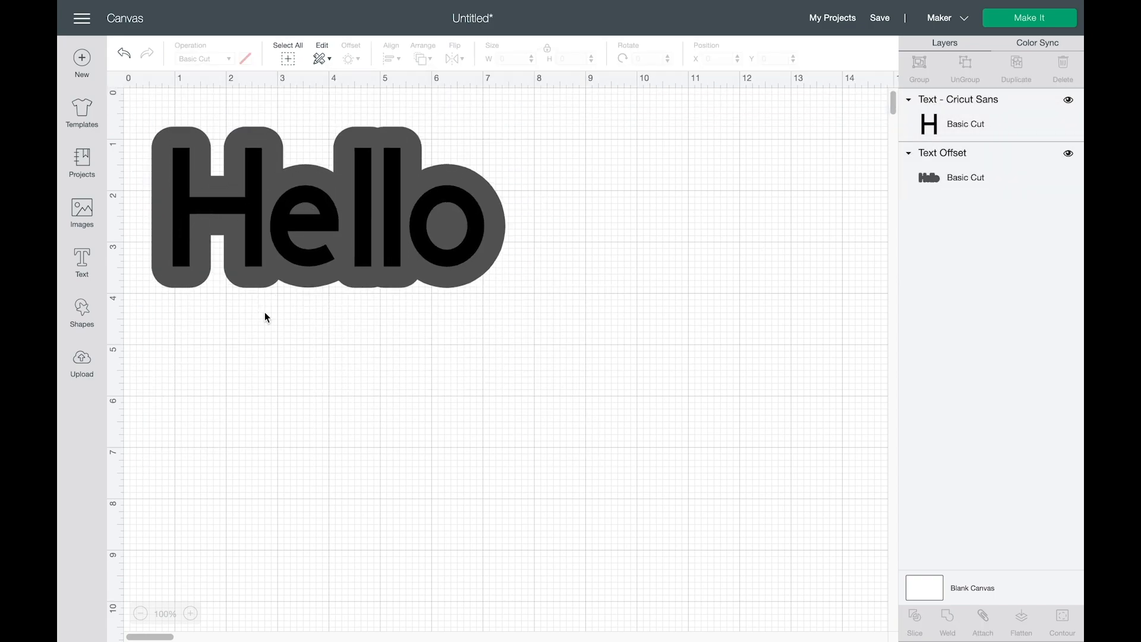
left_click(185, 140)
left_click(245, 58)
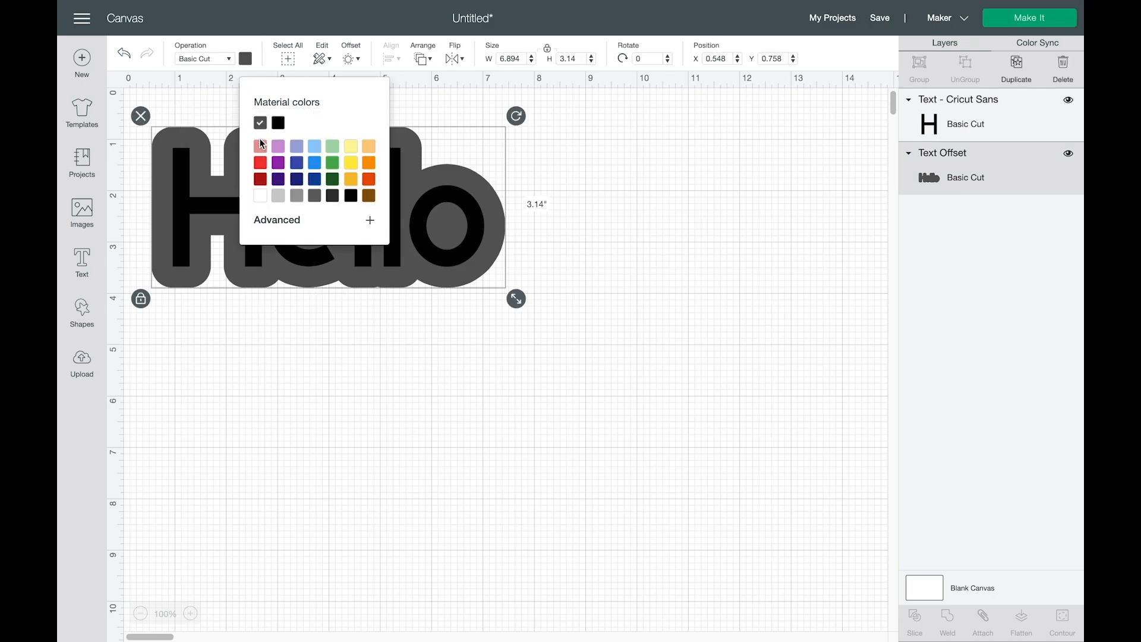
left_click(260, 146)
Step: Recolour the Hello text layer white and deselect it
left_click(432, 246)
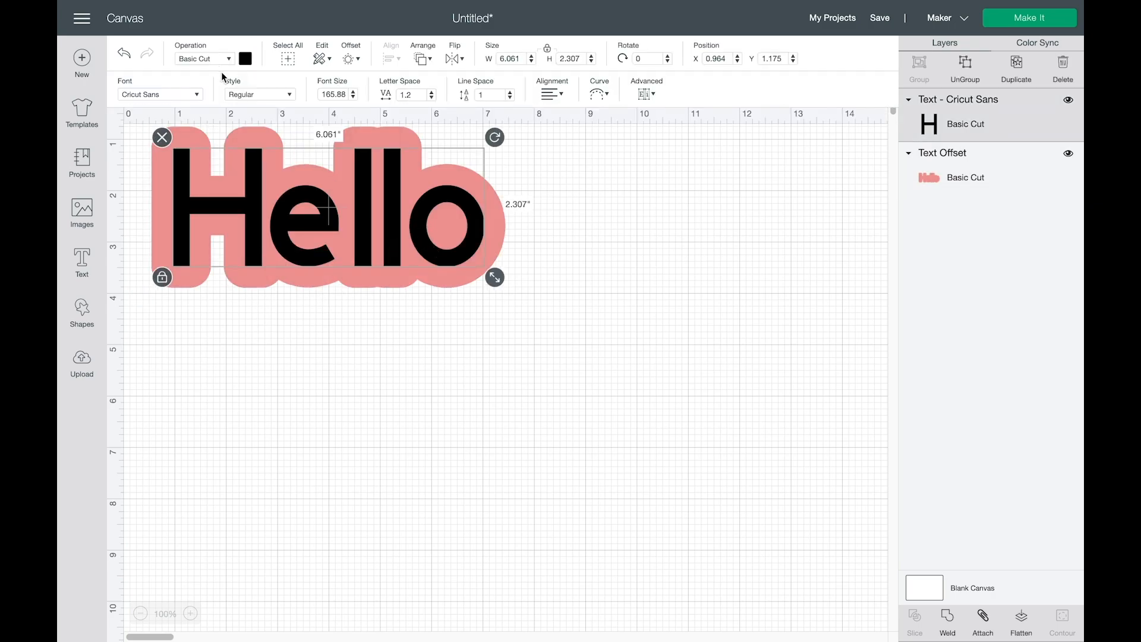
left_click(245, 58)
left_click(260, 196)
left_click(372, 360)
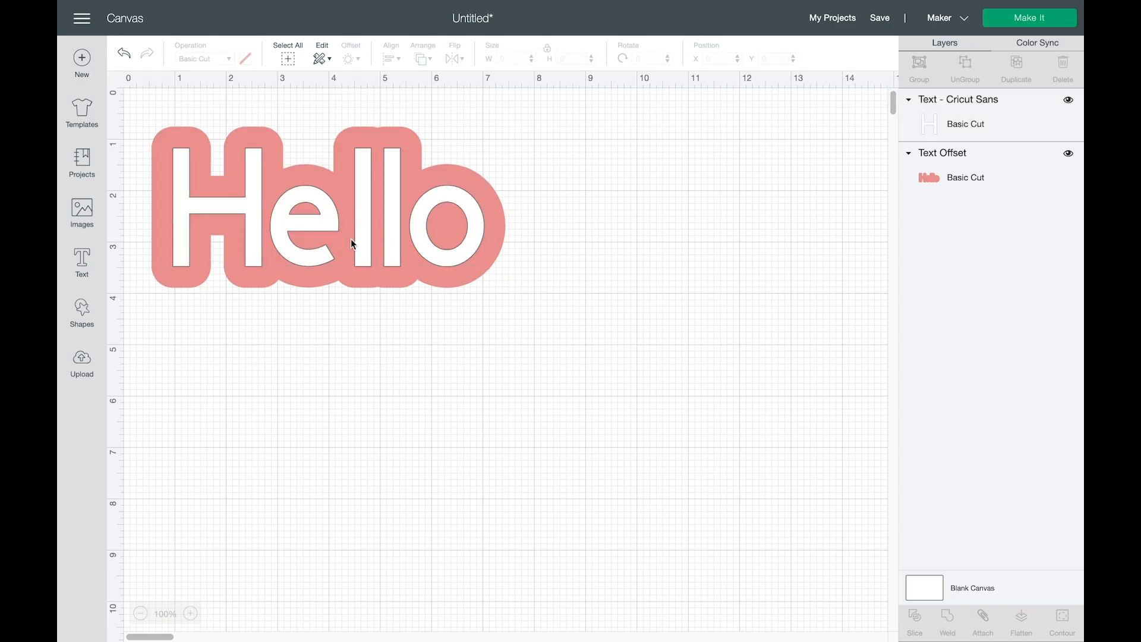
Step: Move the white Hello text off its offset shape and back onto it
left_click_drag(283, 271, 290, 384)
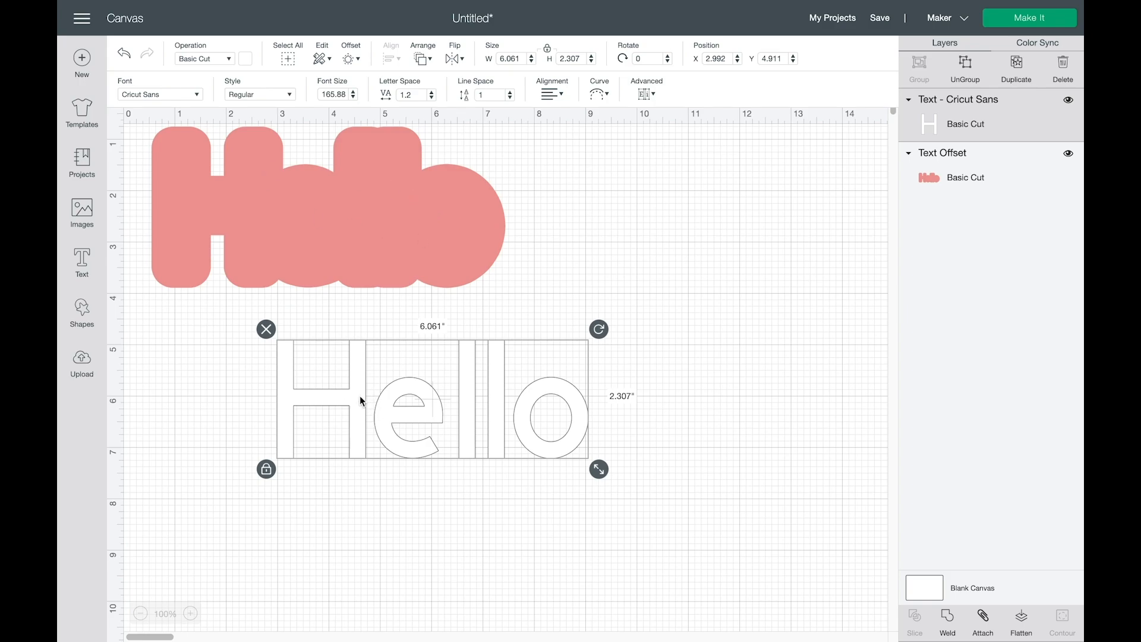
left_click_drag(360, 397, 255, 204)
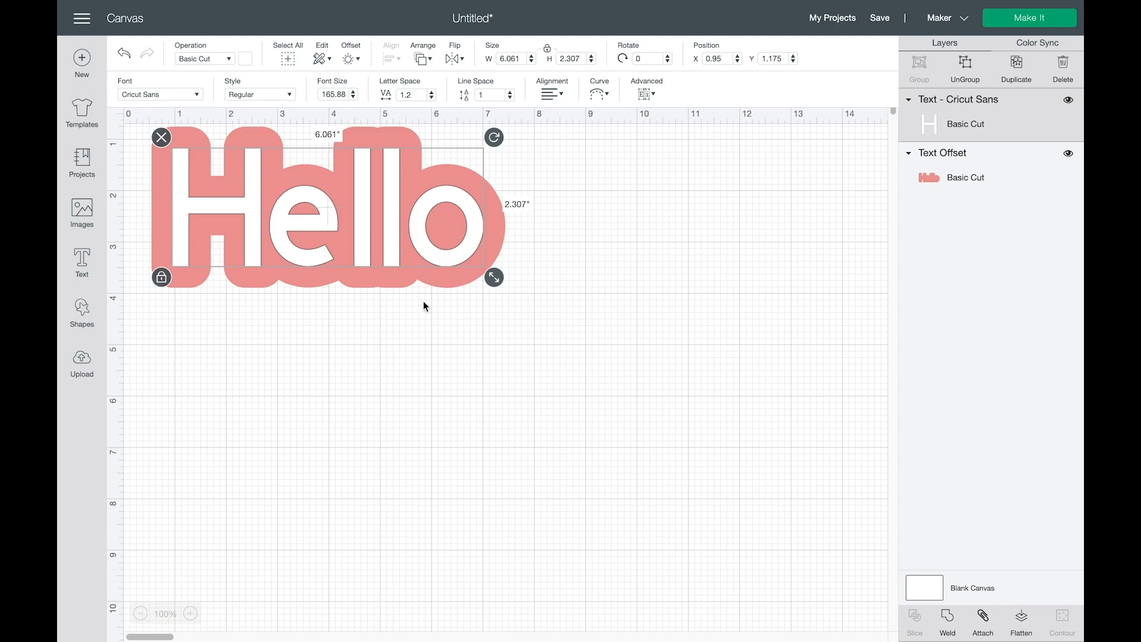
mouse_move(358, 193)
left_mouse_down()
mouse_move(373, 290)
mouse_move(377, 173)
mouse_move(359, 188)
left_mouse_up()
Step: Delete the Hello text with its offset layer and add a new text reading "Hello"
left_click_drag(574, 301, 180, 174)
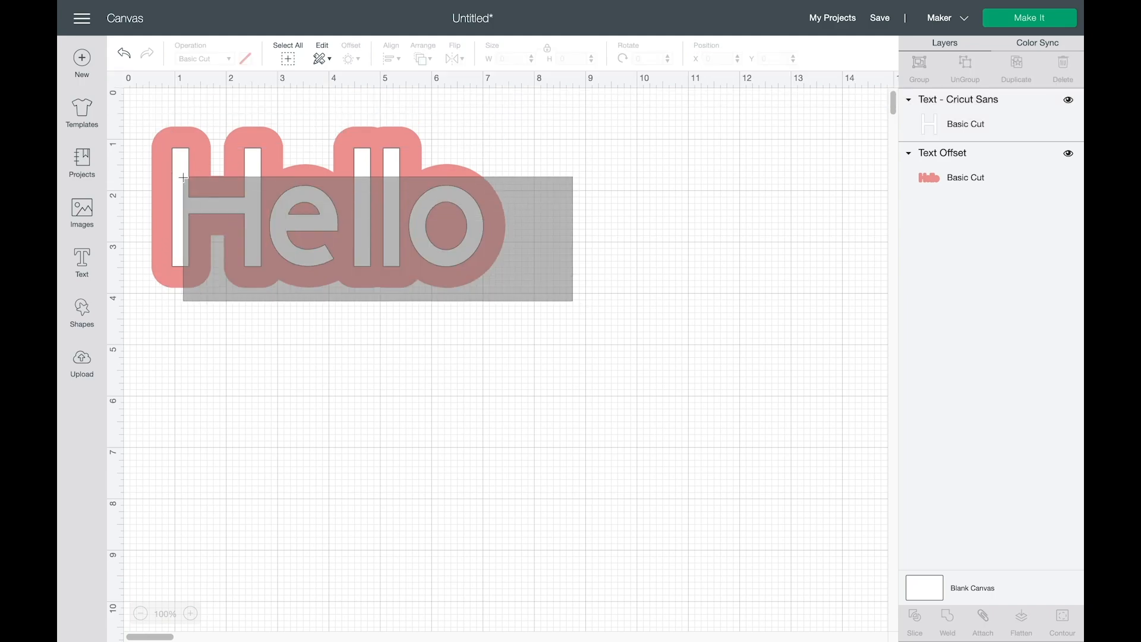
key("Delete")
left_click(84, 265)
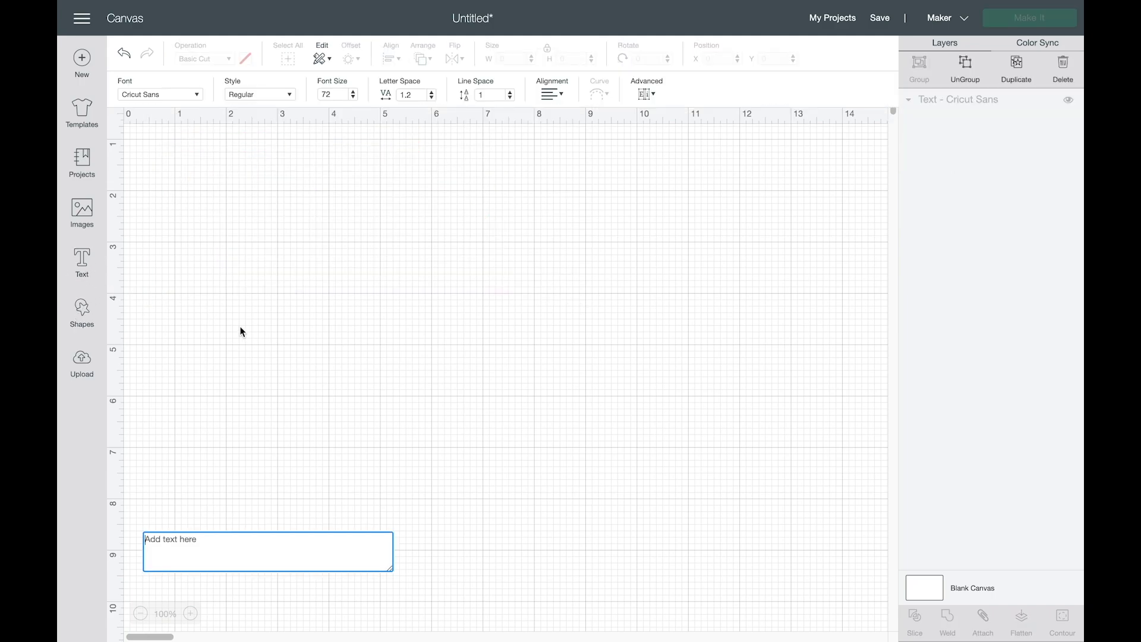
type("Hello")
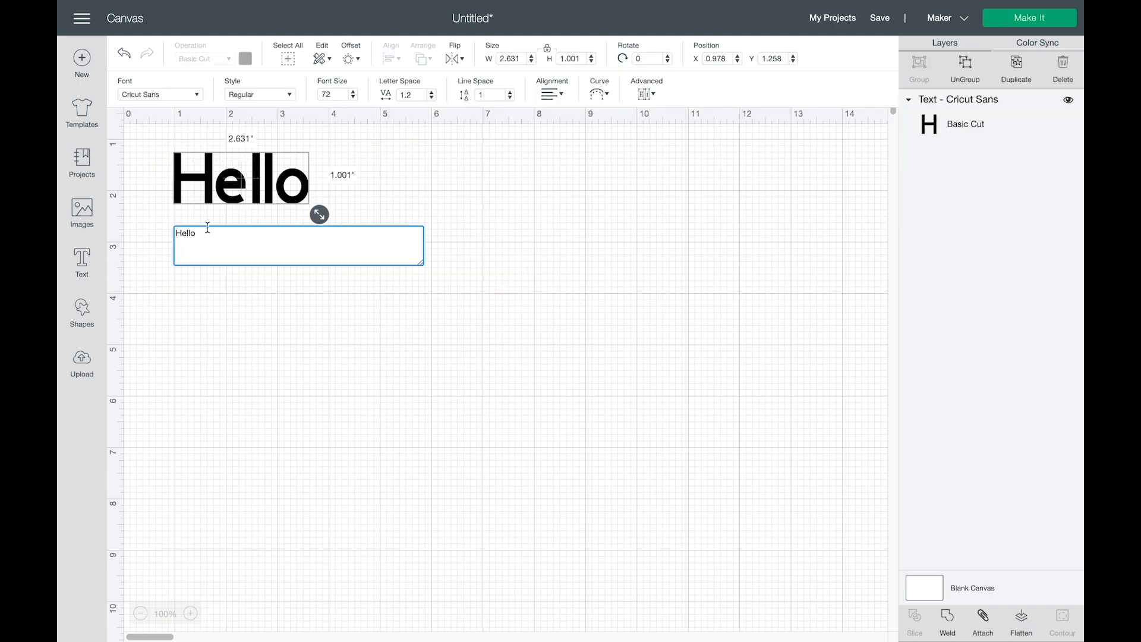
Step: Change the new text's font to Argentinian Nights and enlarge the word to about 9.49 in wide
left_click_drag(202, 232, 148, 223)
left_click(159, 94)
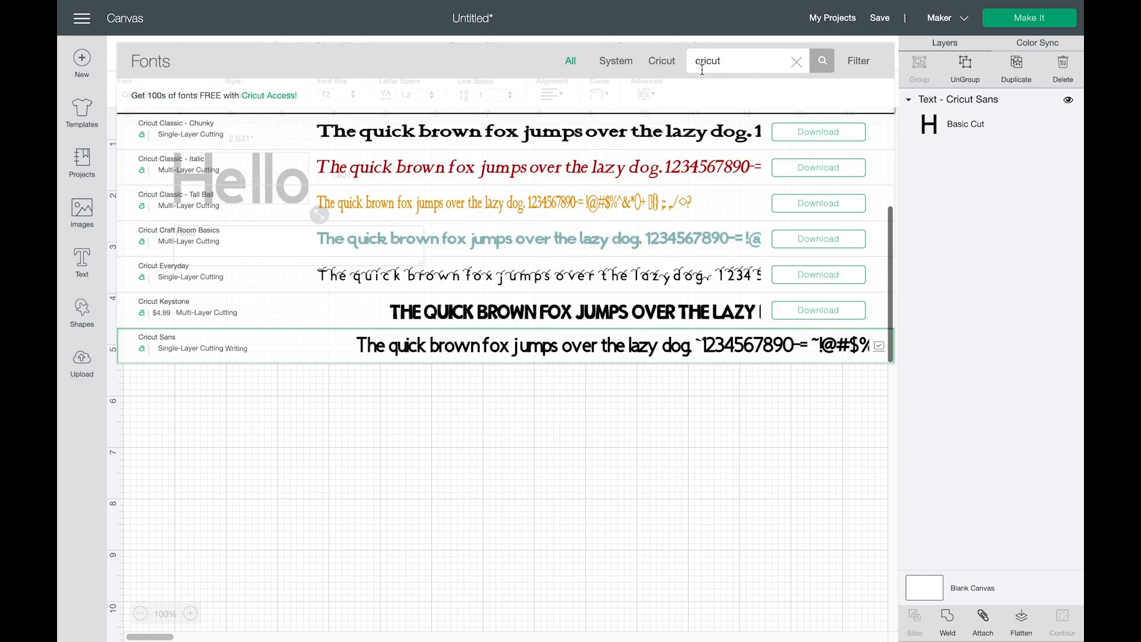
left_click_drag(728, 63, 599, 41)
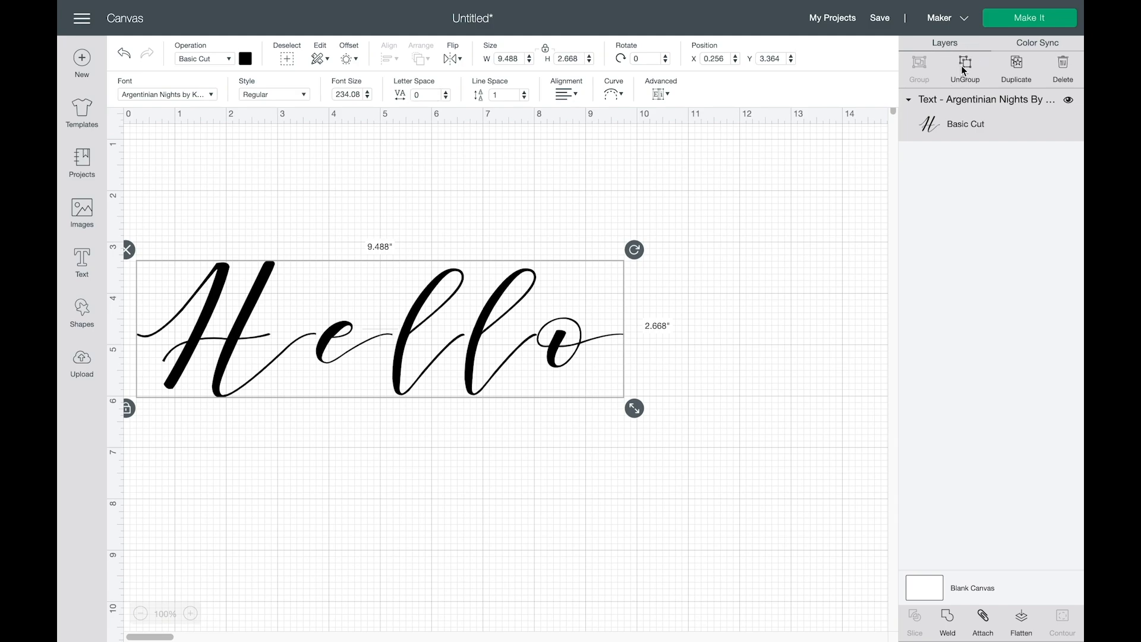
Step: Ungroup the script word, shift the e and both l's closer so their strokes connect, and reposition all the letters together
left_click(965, 70)
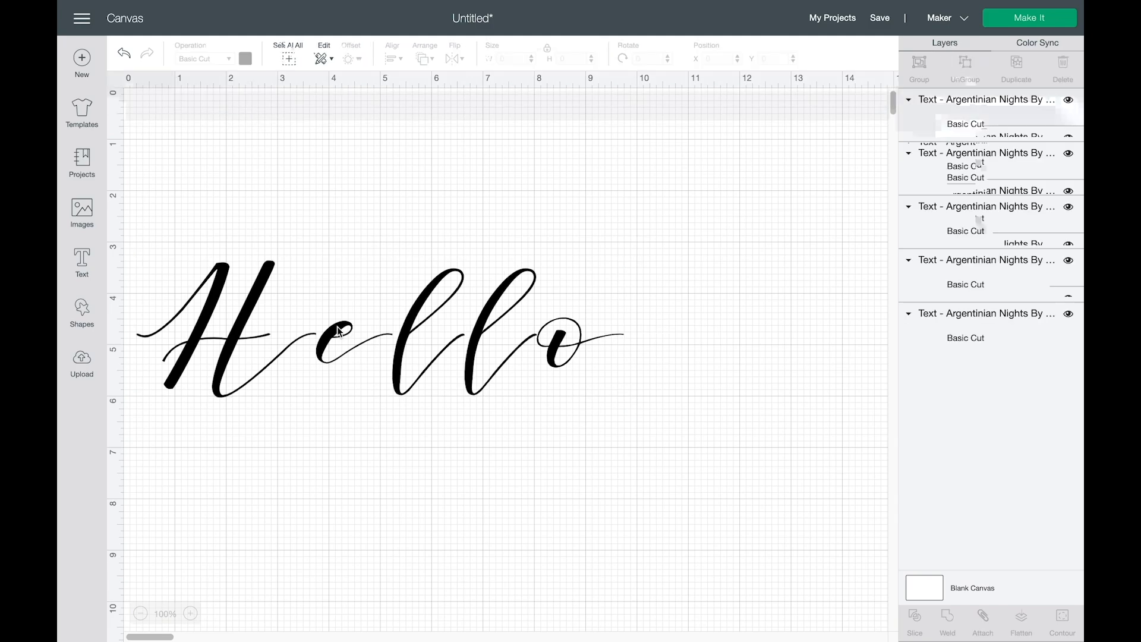
left_click_drag(338, 330, 329, 331)
left_click(410, 326)
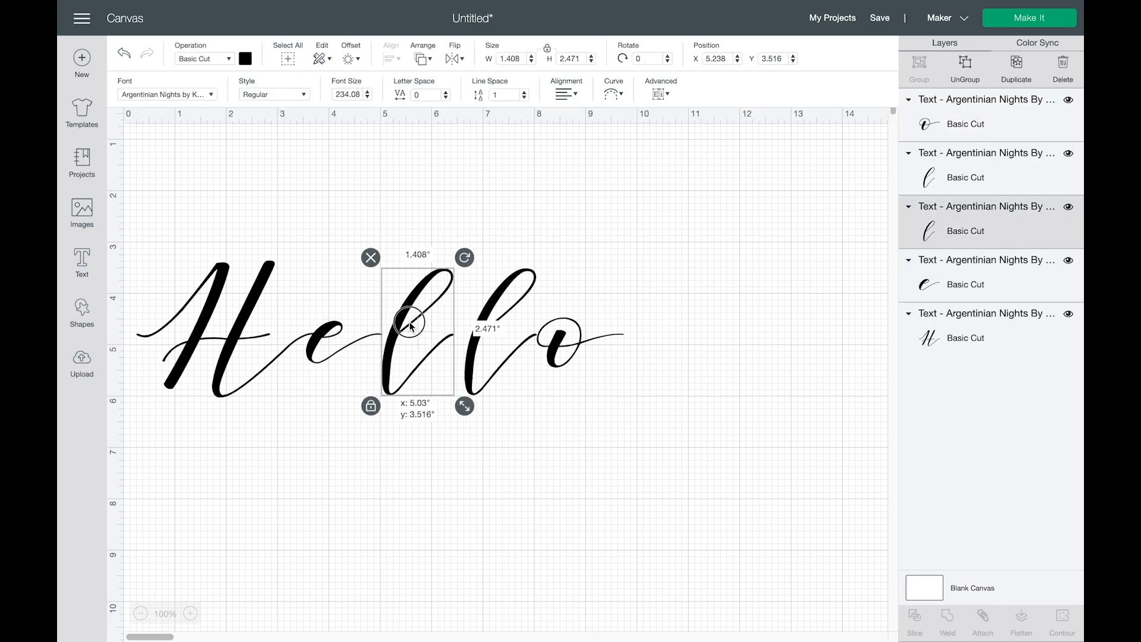
left_click_drag(411, 325, 404, 324)
left_click_drag(482, 321, 451, 321)
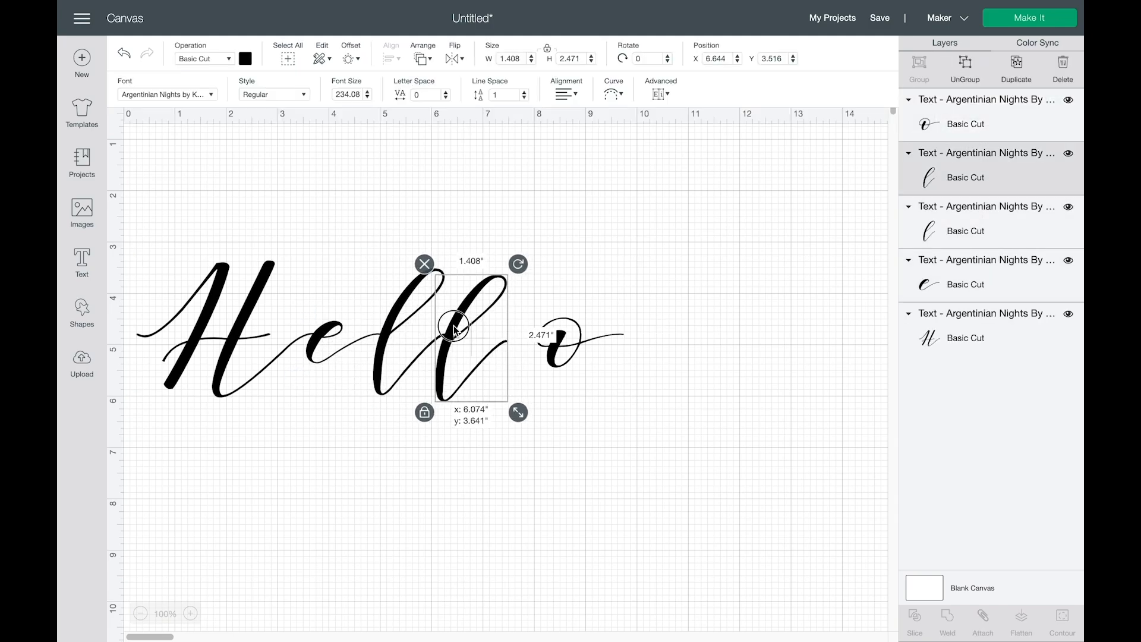
key("ctrl+a")
left_click_drag(398, 349, 432, 363)
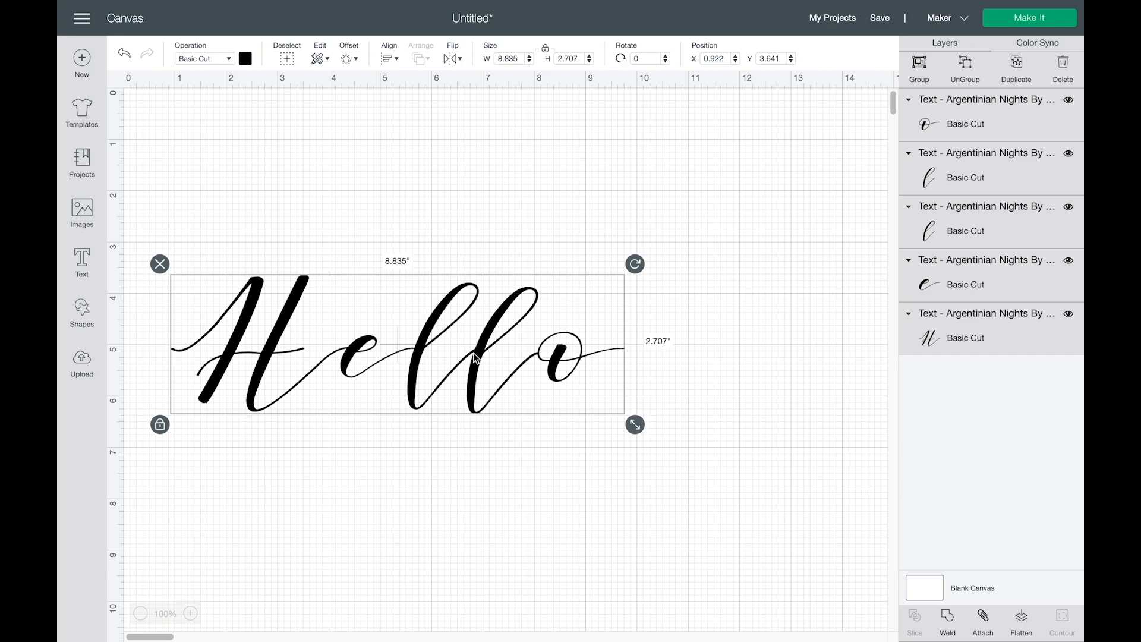
Step: Try welding all the script letters into one shape, and undo the weld
left_click(947, 620)
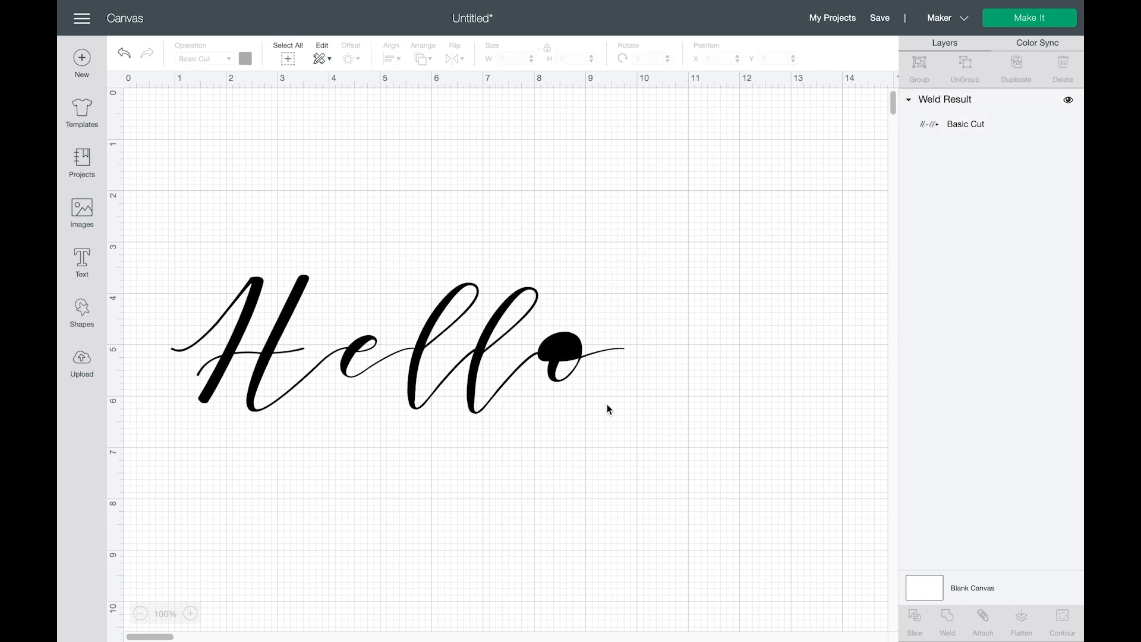
left_click(568, 354)
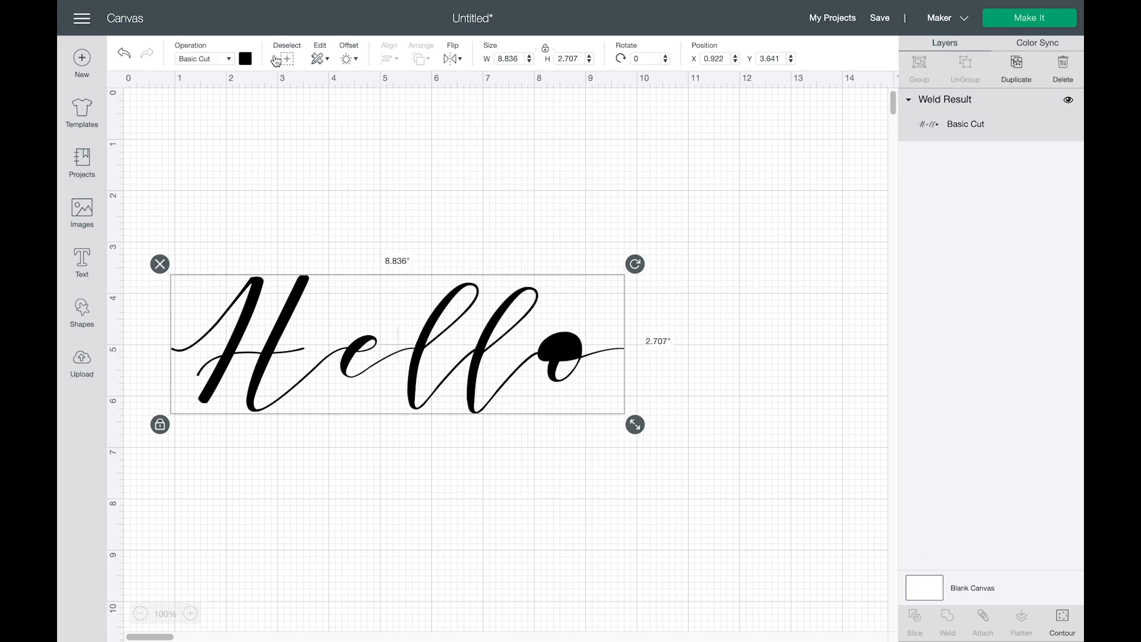
left_click(123, 53)
Step: Send the letter o to the back, behind the other letters
left_click(568, 360)
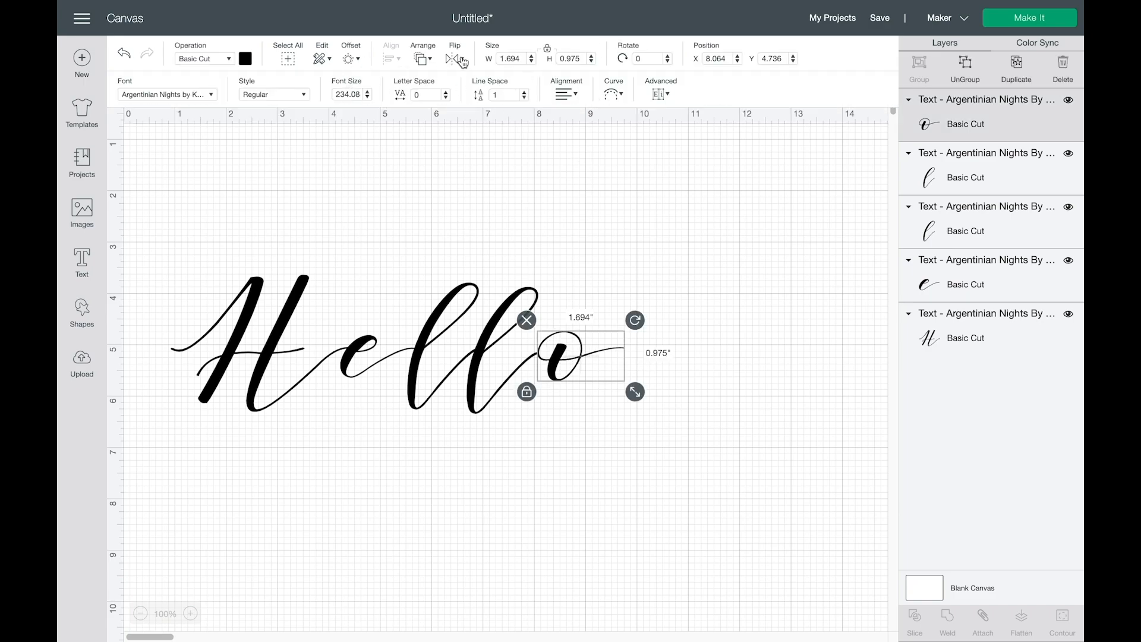
left_click(423, 59)
left_click(462, 97)
left_click(705, 461)
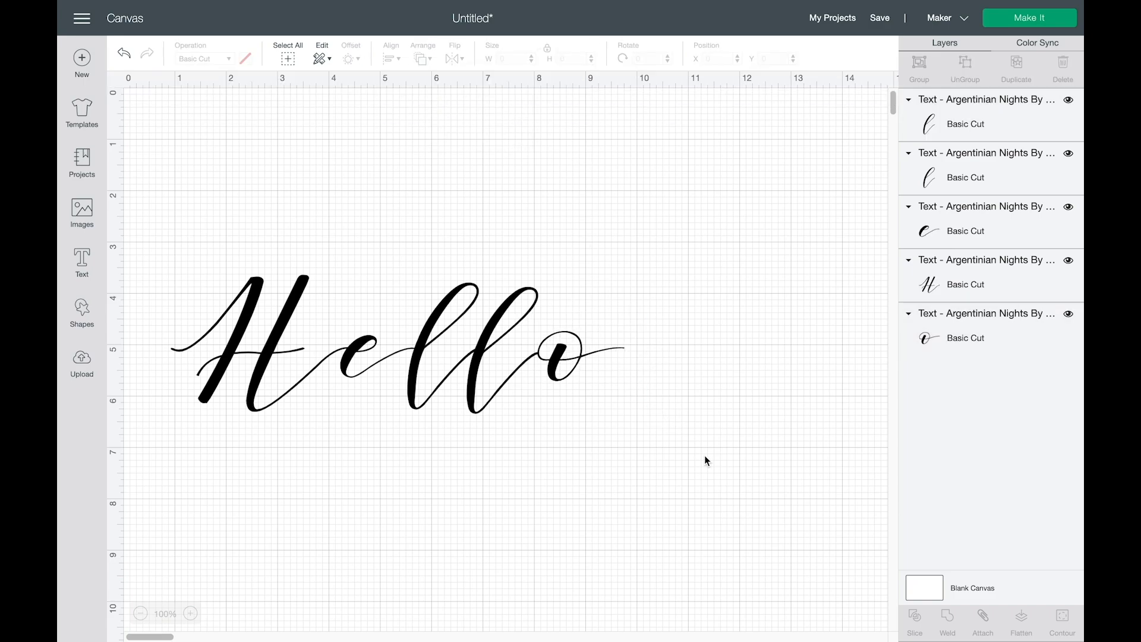
Step: Weld all the script letters into one shape and move it to about X 1.19, Y 3.78
left_click_drag(709, 463, 175, 160)
left_click(948, 617)
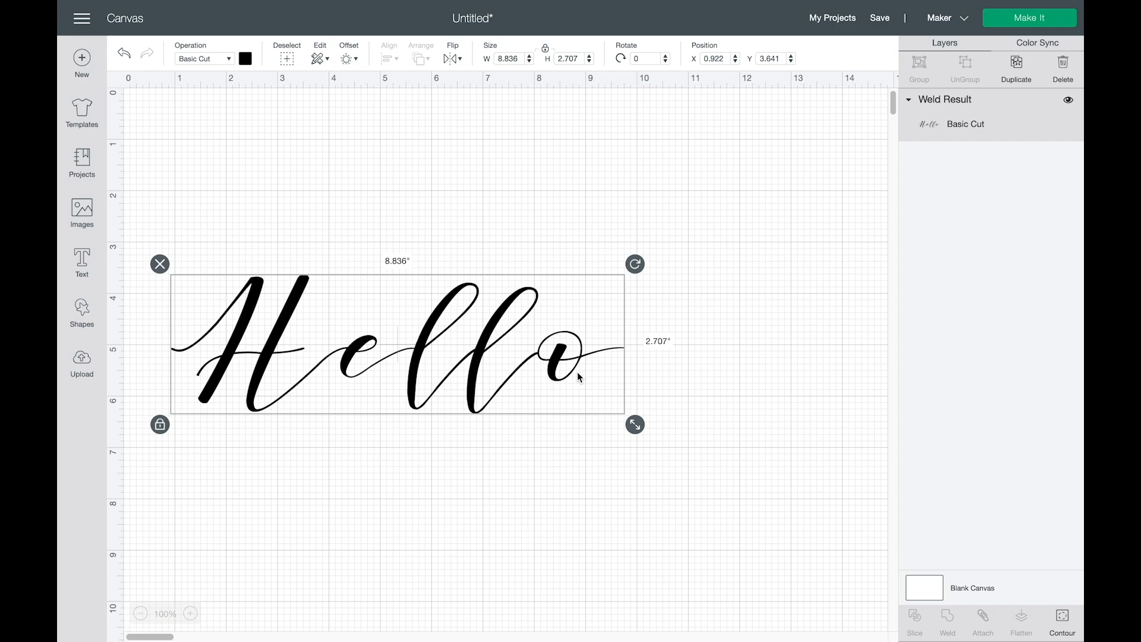
left_click(556, 361)
left_click_drag(557, 361, 571, 367)
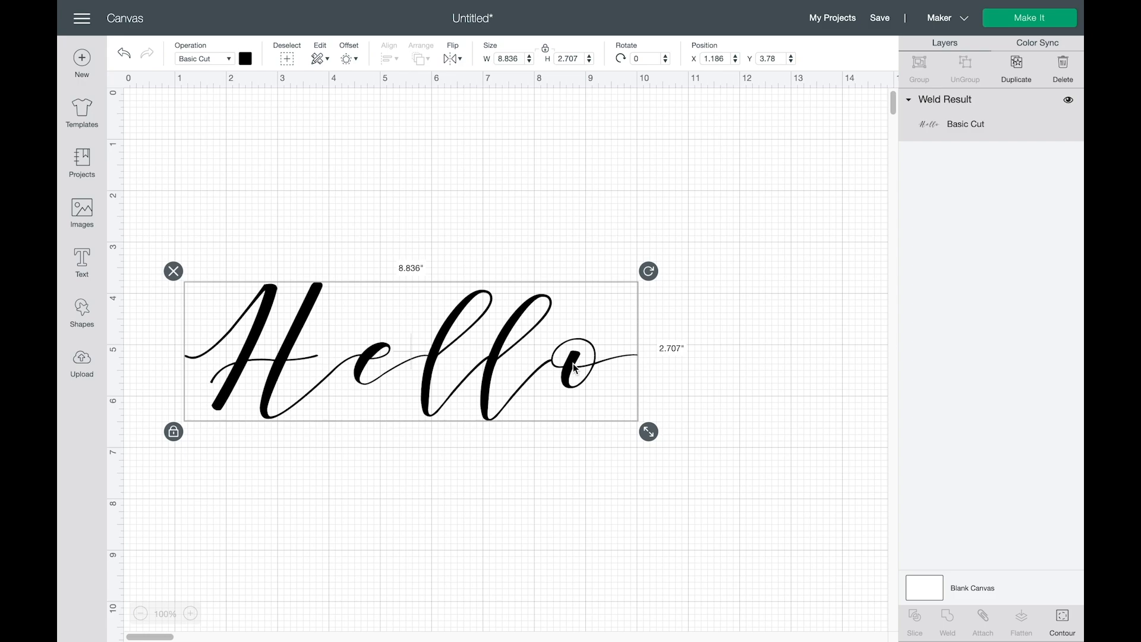
Step: Start an offset around the welded script word and set its distance to 0.04 in with rounded corners
left_click(354, 63)
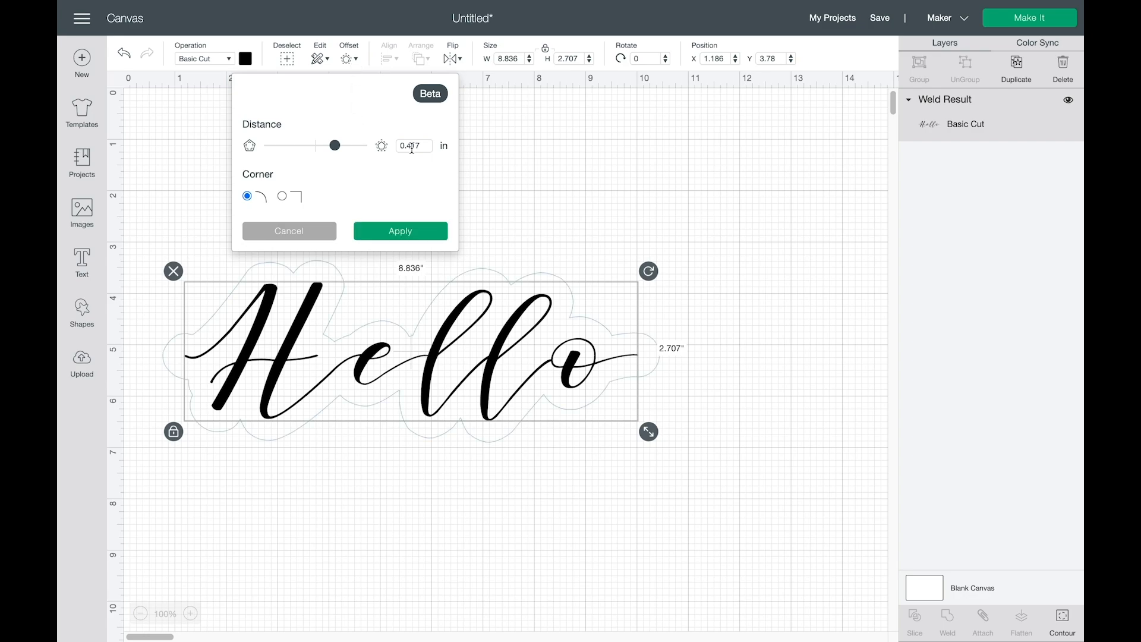
left_click_drag(335, 146, 316, 145)
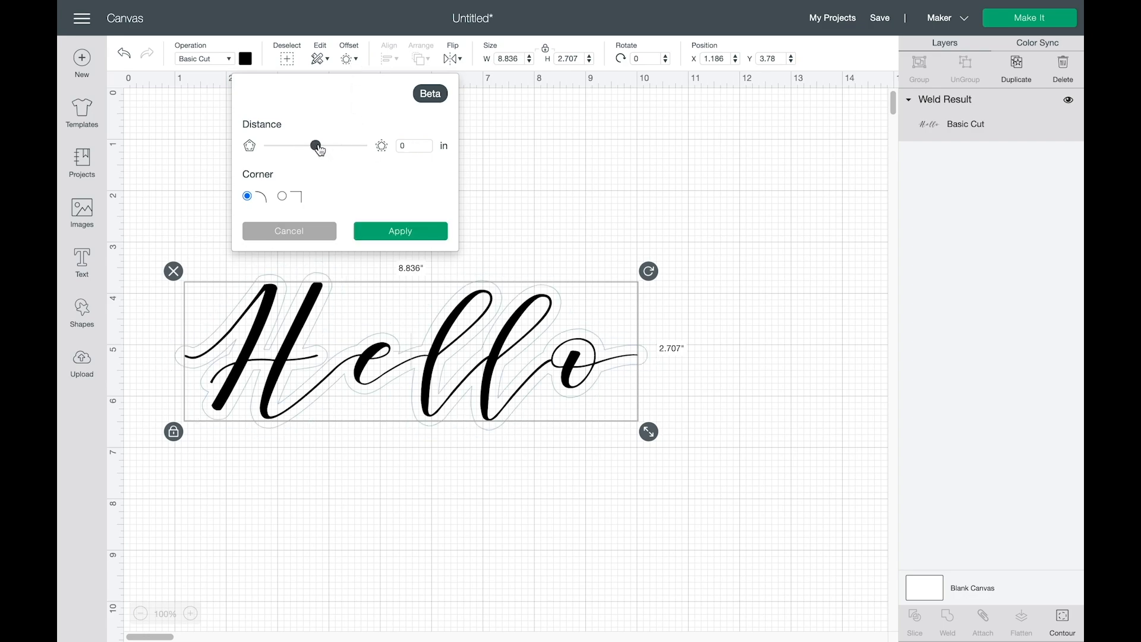
left_click(421, 150)
type(".04")
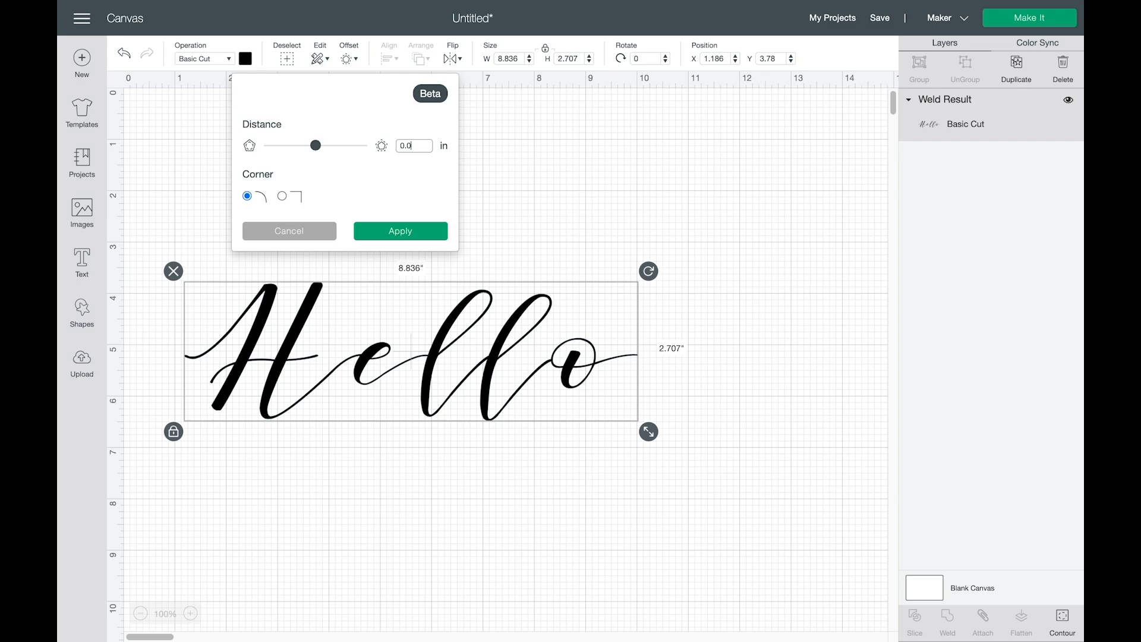
left_click(428, 165)
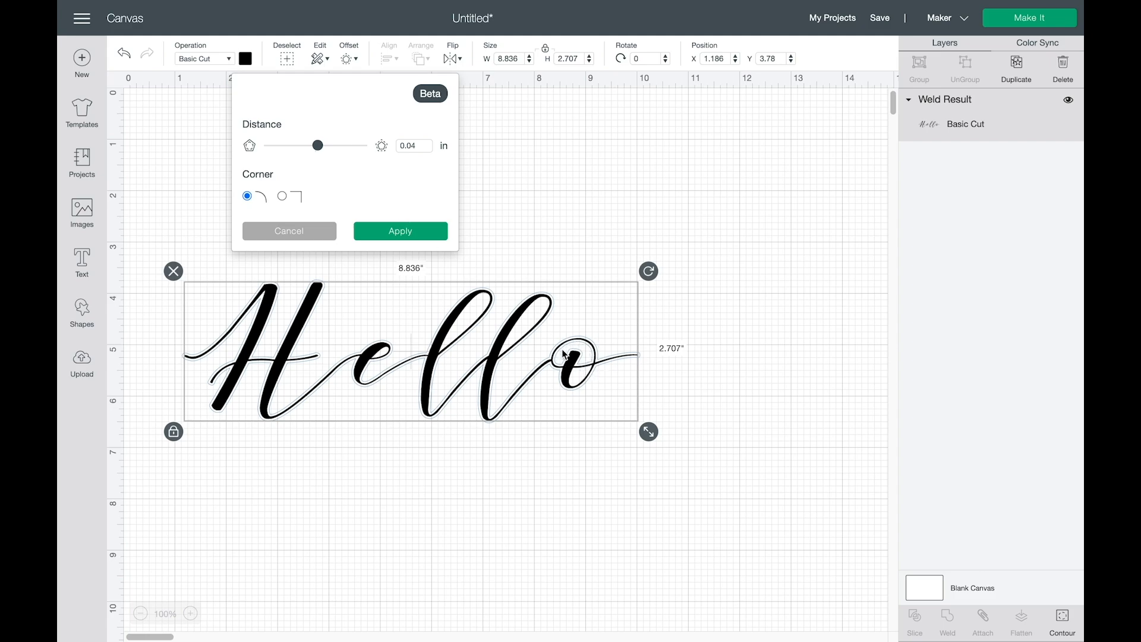
Step: Try an offset distance of 0.03 in around the welded script word without applying it
left_click(428, 147)
key("BackSpace")
type("3")
key("Return")
left_click(543, 217)
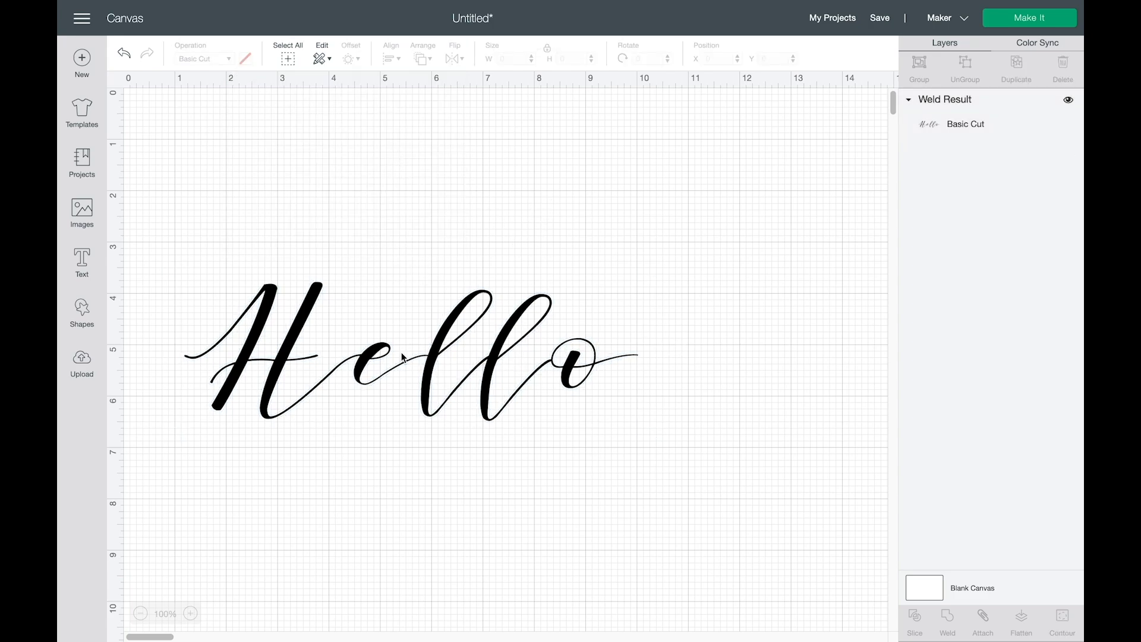
Step: Undo the move and the weld of the script letters
left_click(410, 384)
left_click(125, 54)
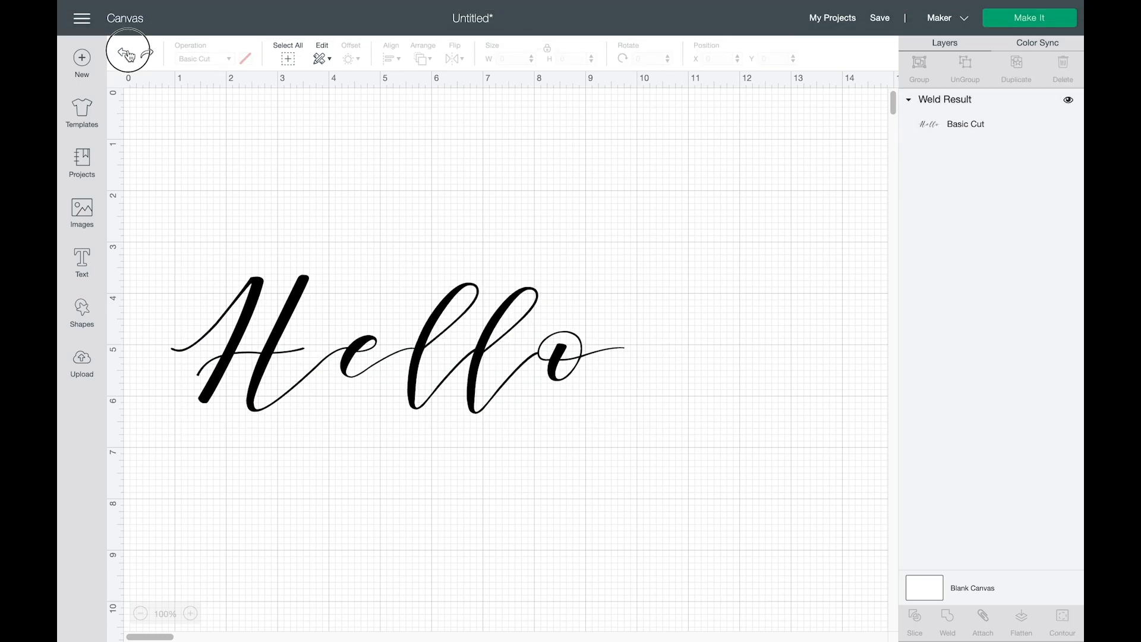
left_click(126, 54)
Step: Start an offset around all five unwelded script letters with distance 0.07 in, rounded corners and welded offsets
left_click_drag(632, 440, 198, 224)
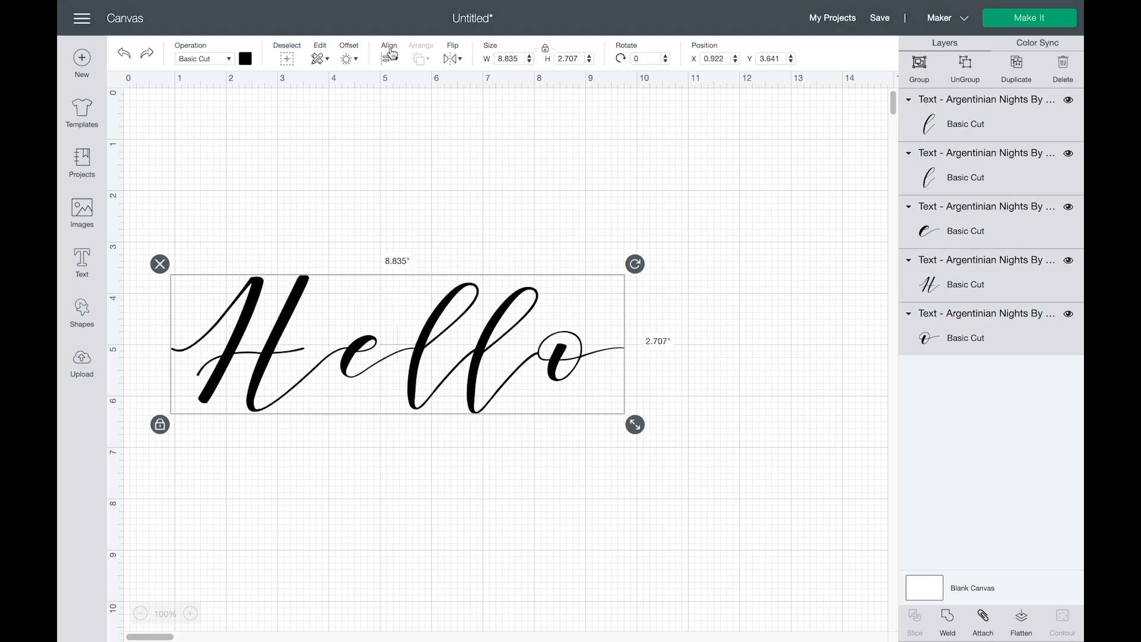
left_click(347, 59)
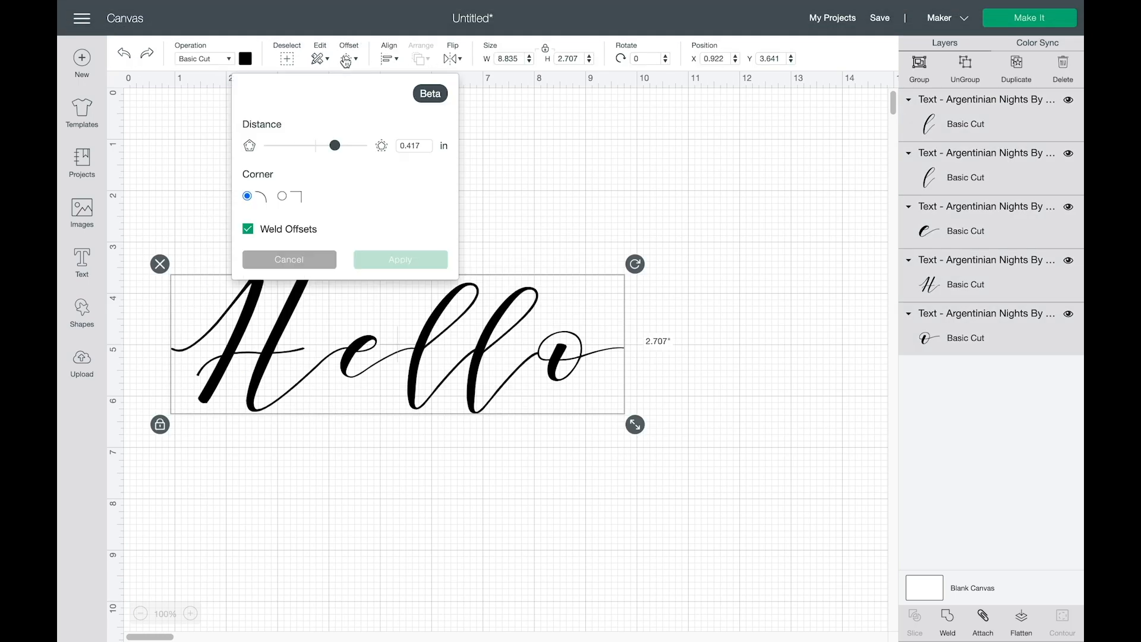
left_click(429, 148)
key("BackSpace")
key("BackSpace")
key("BackSpace")
type("07")
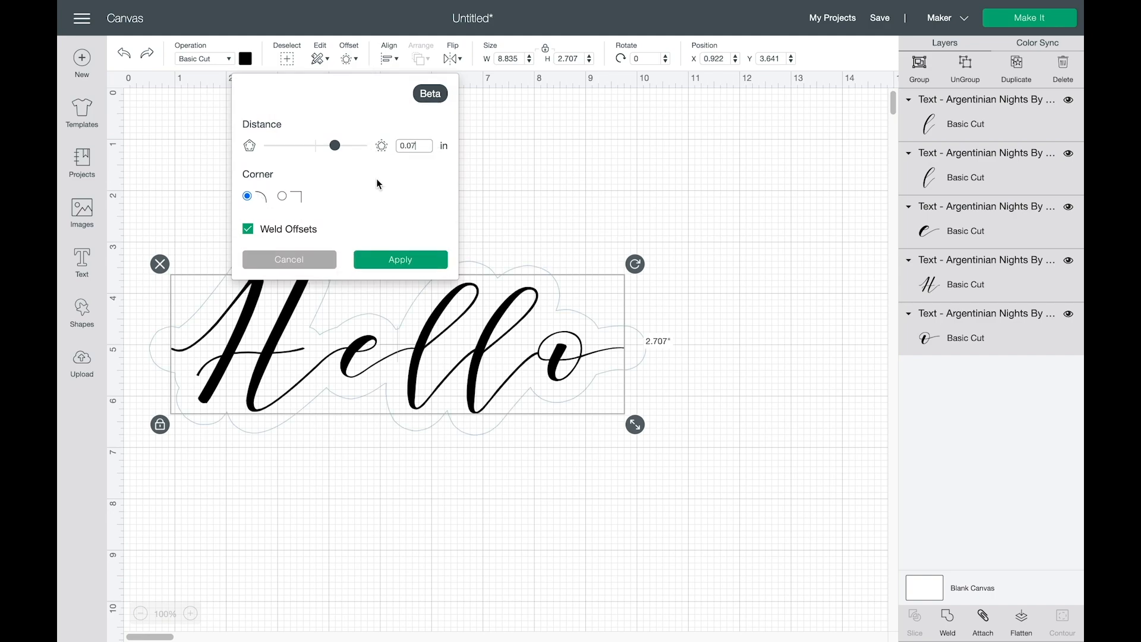
key("Return")
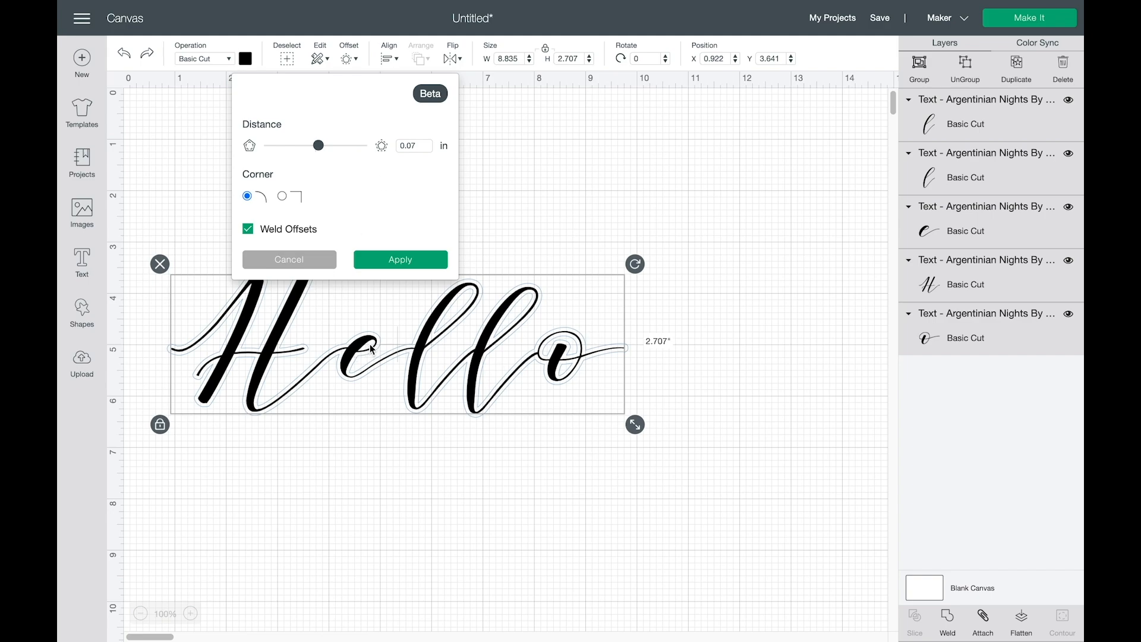
Step: Set the script word's offset distance to 0.05 in and apply the offset
left_click(415, 146)
type("0.05")
key("Return")
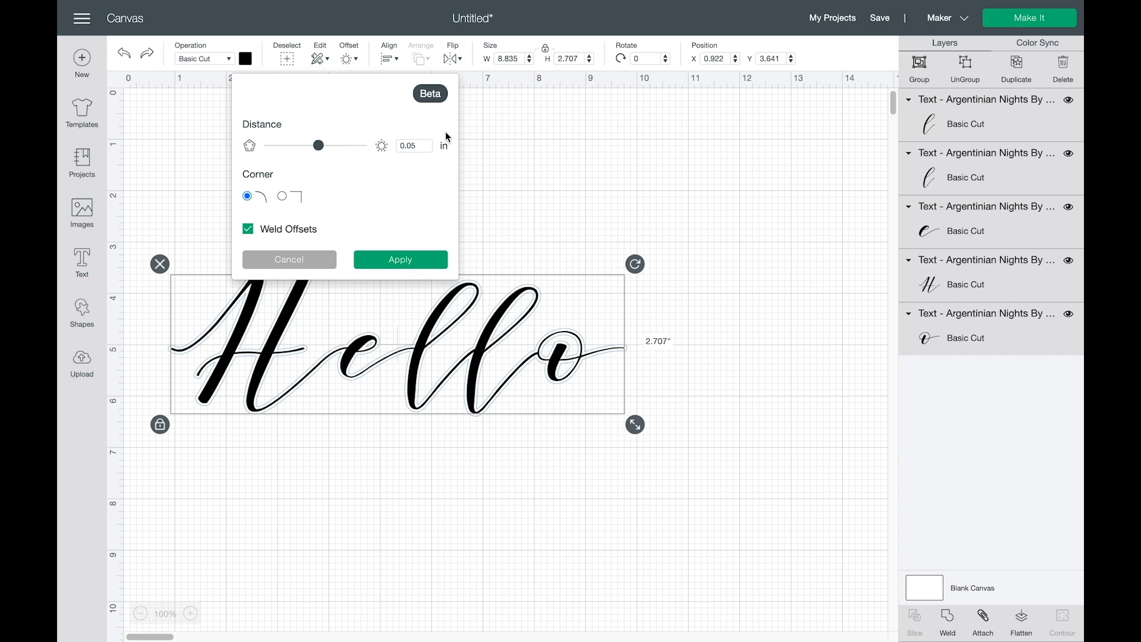
left_click(404, 259)
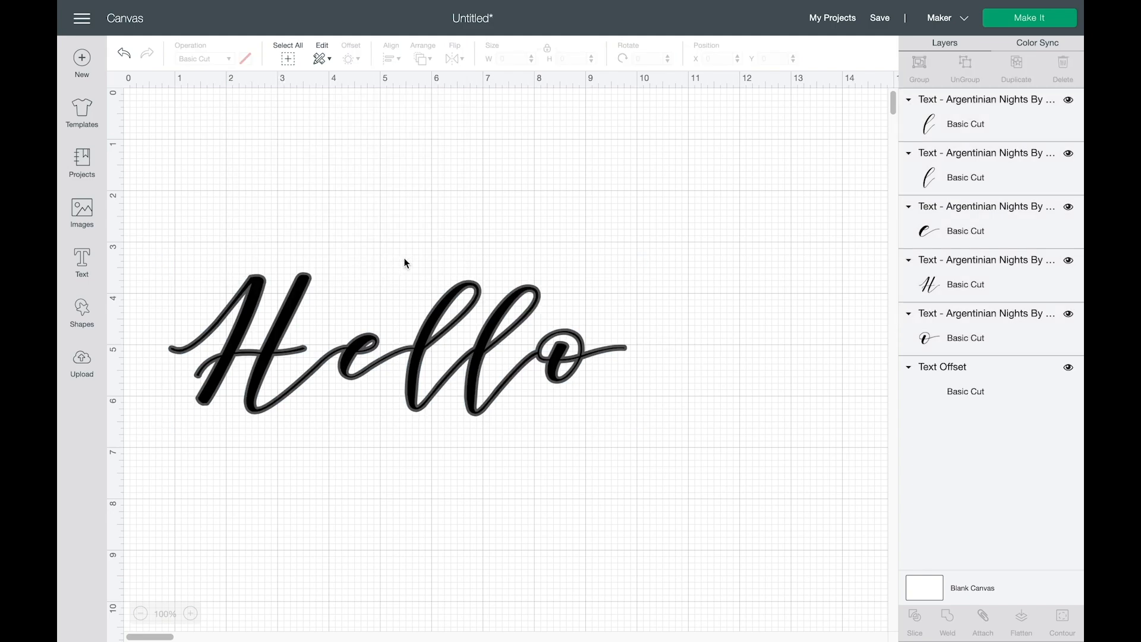
Step: Move the 0.05 in offset shape straight up above the script word, to Y 0.491
mouse_move(373, 352)
left_mouse_down()
mouse_move(374, 298)
mouse_move(374, 346)
left_mouse_up()
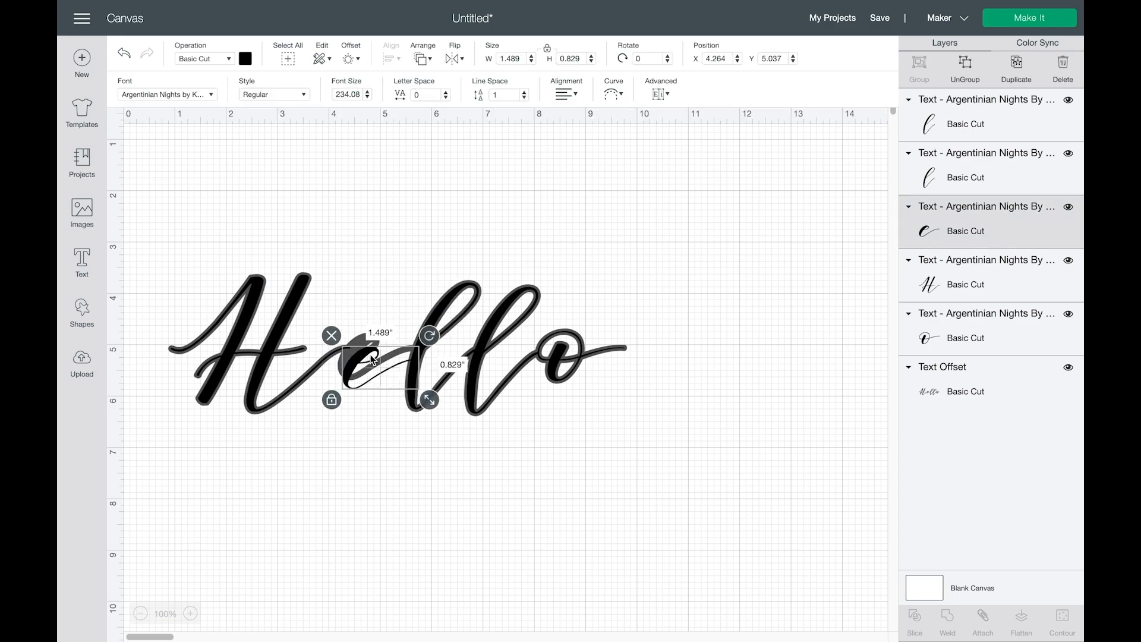
left_click(410, 293)
left_click(955, 389)
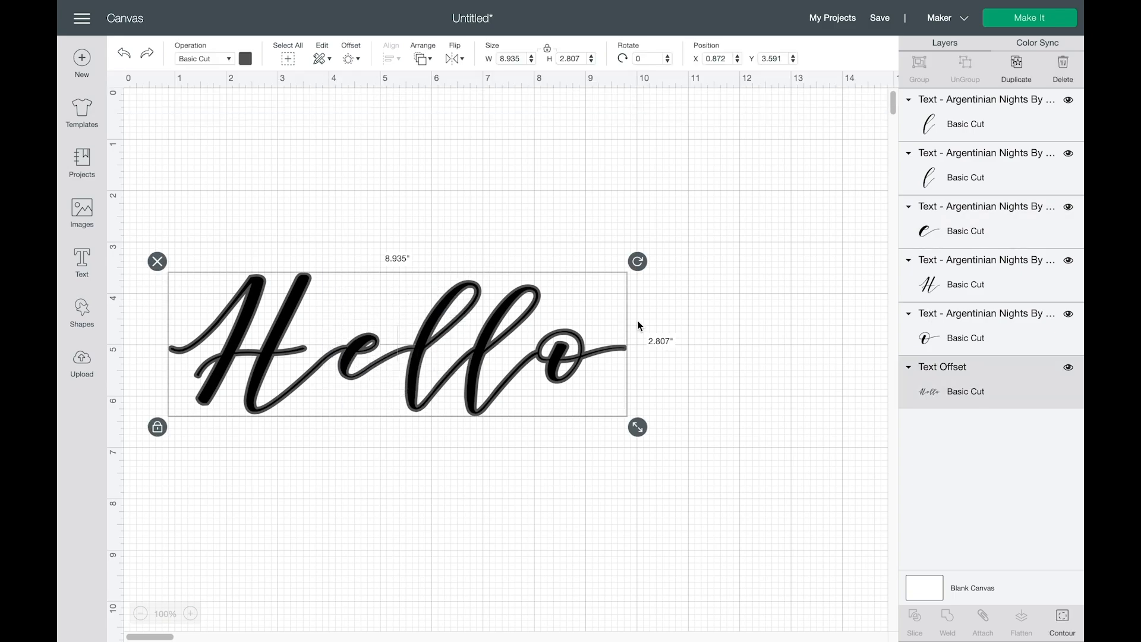
key("Up")
key("Up")
key("Up")
key("Up")
key("Up")
key("Up")
key("Up")
key("Up")
key("Up")
key("Up")
key("Up")
key("Up")
key("Up")
key("Up")
key("Up")
key("Up")
key("Up")
key("Up")
key("Up")
key("Up")
key("Up")
key("Up")
key("Up")
key("Up")
key("Up")
key("Up")
key("Up")
key("Up")
key("Up")
key("Up")
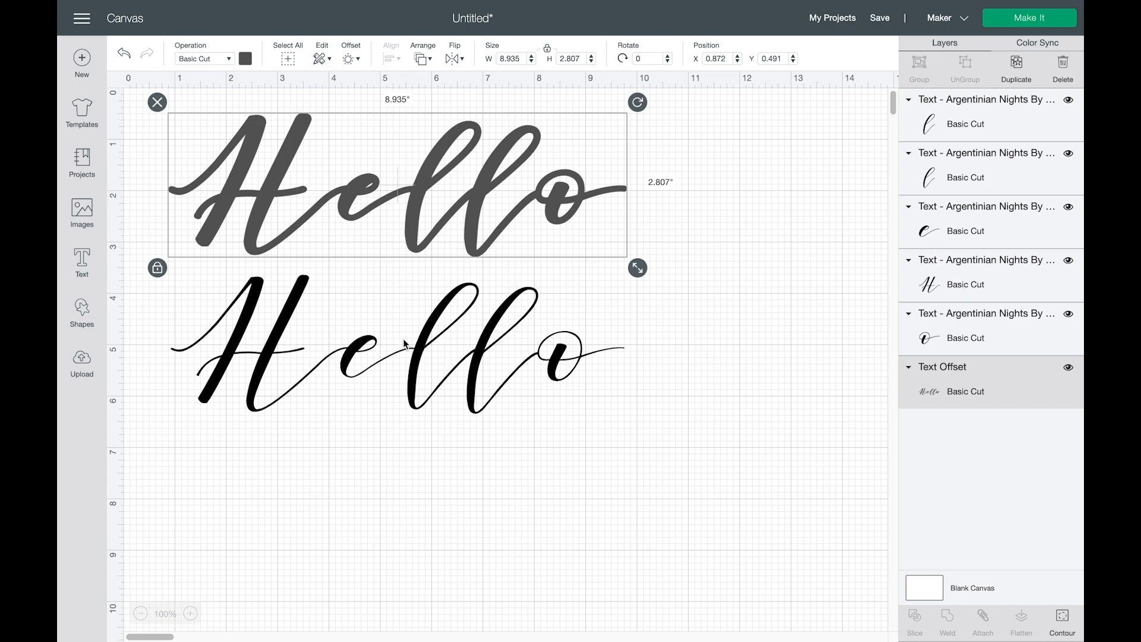
Step: Apply a 0.03 in offset with rounded corners and welded offsets around all the script letters
left_click_drag(642, 426, 205, 280)
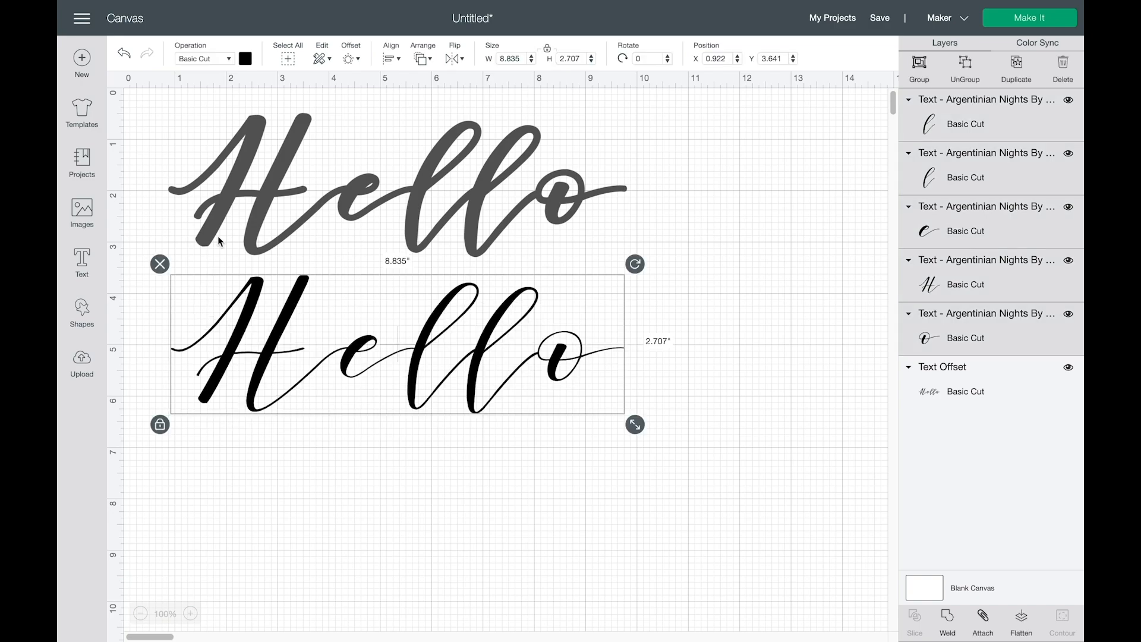
left_click(350, 59)
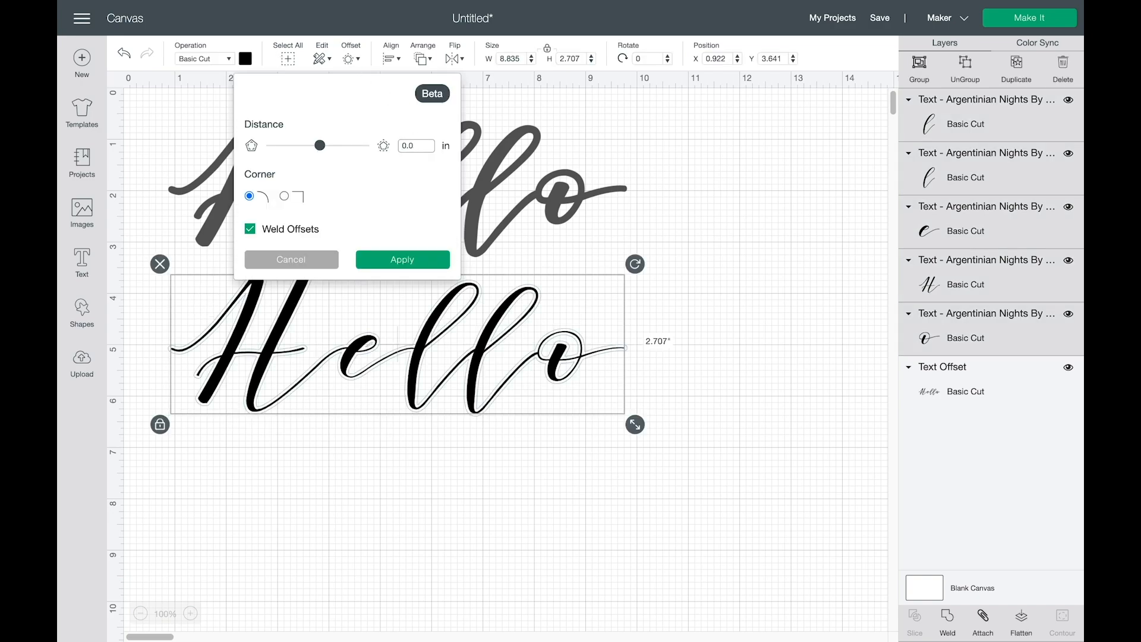
type("3")
key("Return")
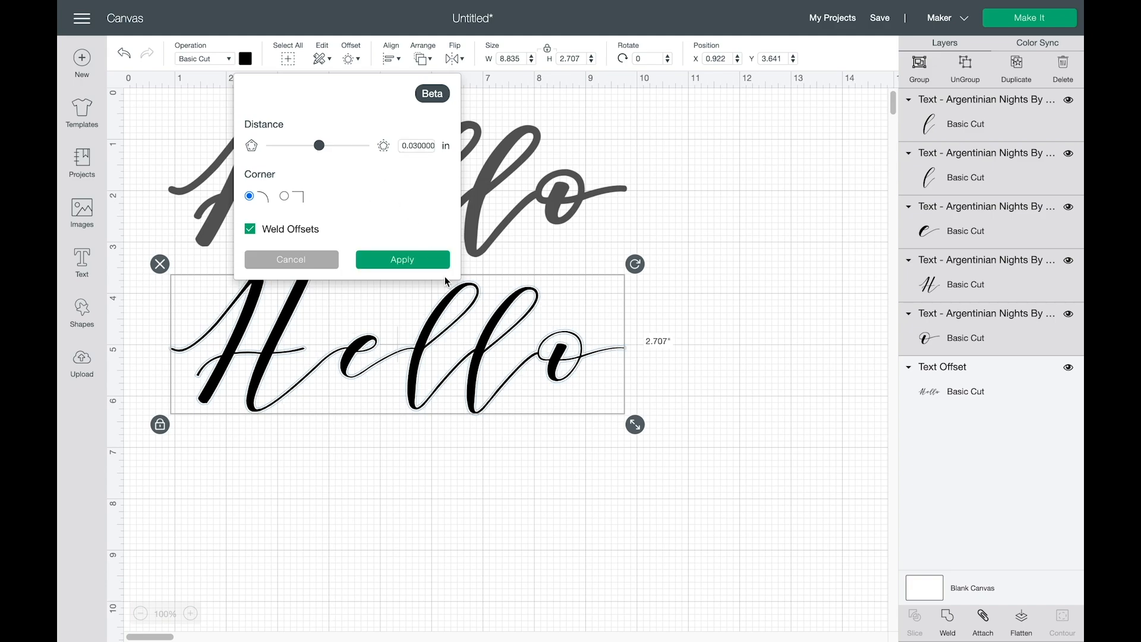
left_click(434, 262)
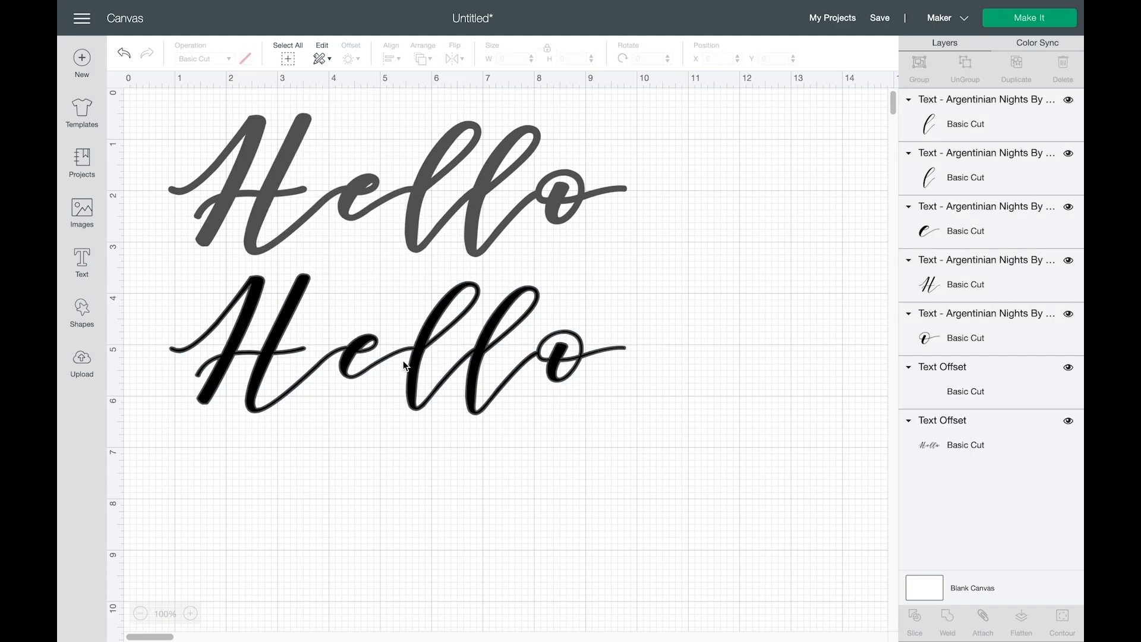
Step: Move the 0.03 in offset shape straight down below the script word, to Y 6.411
left_click(958, 444)
left_click(954, 399)
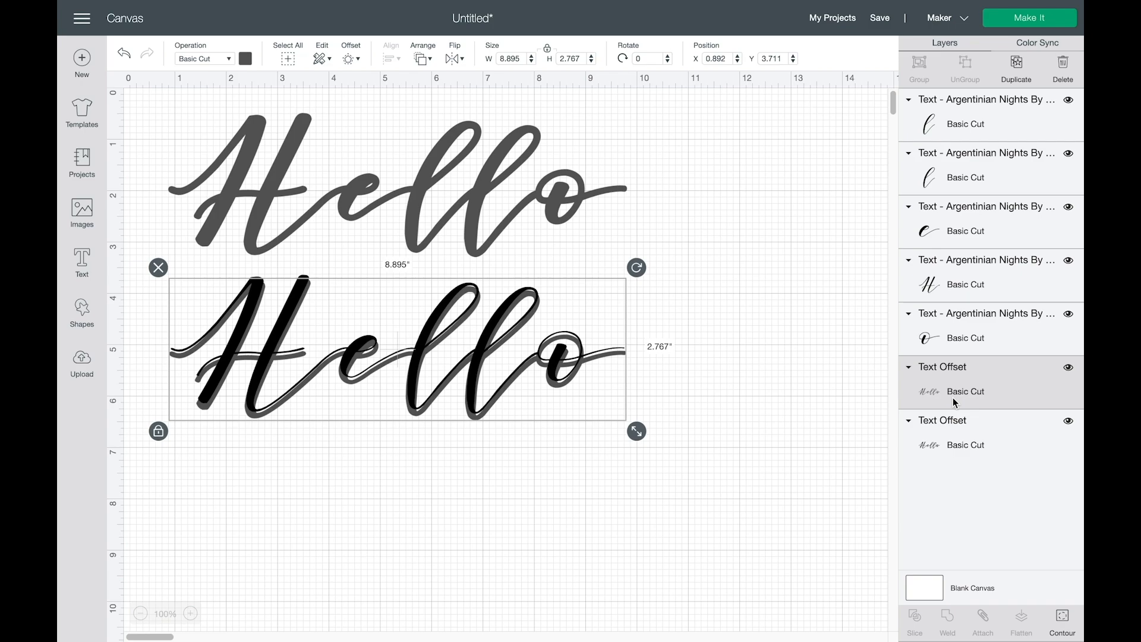
key("Down")
key("Down")
key("Down")
key("Down")
key("Down")
key("Down")
key("Down")
key("Down")
key("Down")
key("Down")
key("Down")
key("Down")
key("Down")
key("Down")
key("Down")
key("Down")
key("Down")
key("Down")
key("Down")
key("Down")
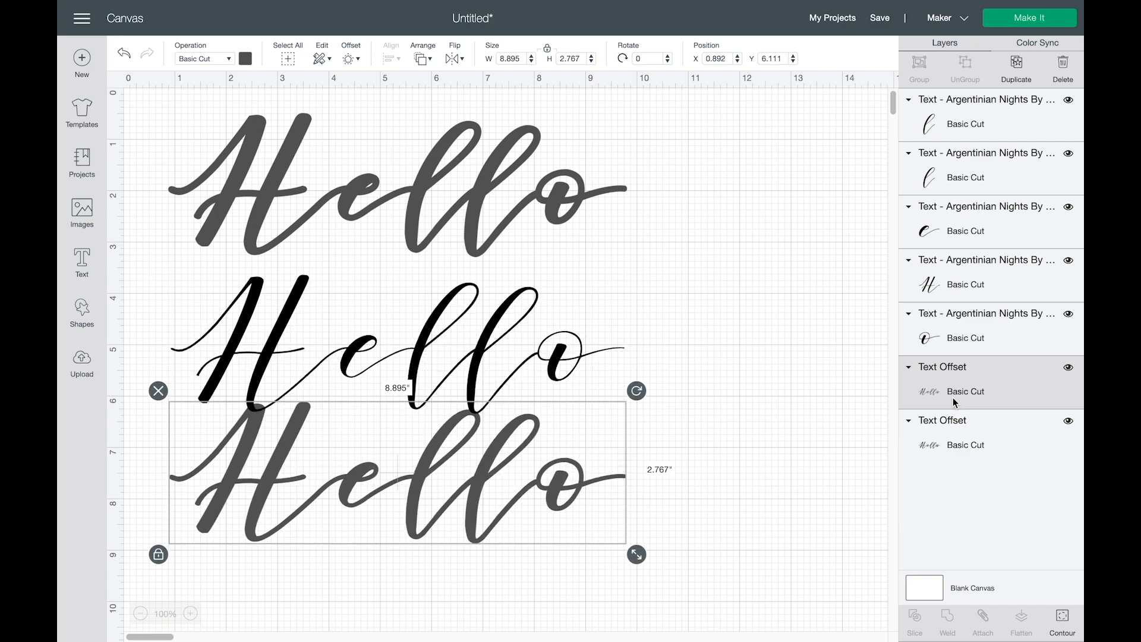
key("Down")
key("Down")
key("Down")
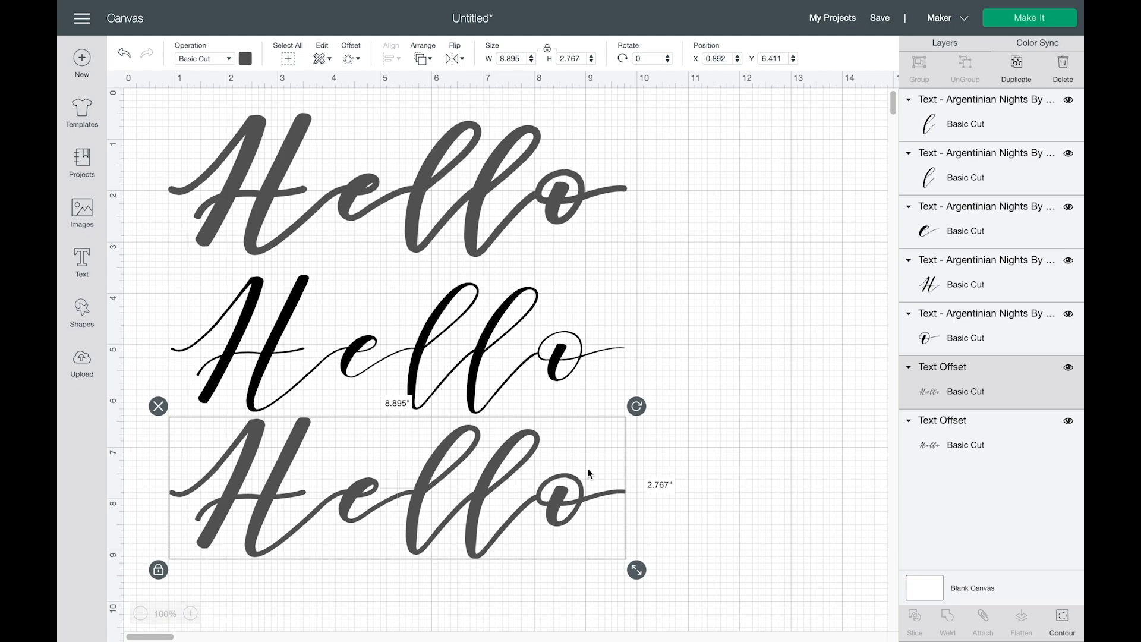
Step: Select the script word and both offset shapes and clear them from the canvas
left_click(723, 544)
left_click_drag(708, 542, 178, 120)
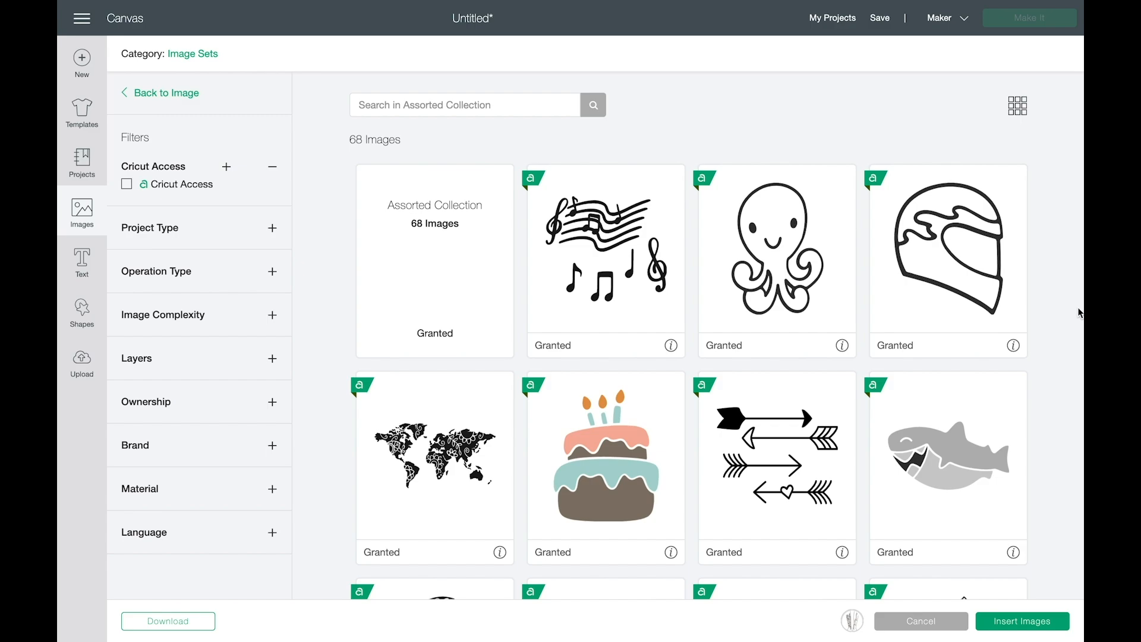
Step: Insert the tattooed arms, the outlined succulent pots and the coloured succulent pots from the Assorted Collection image set
scroll(1079, 312, "down", 3)
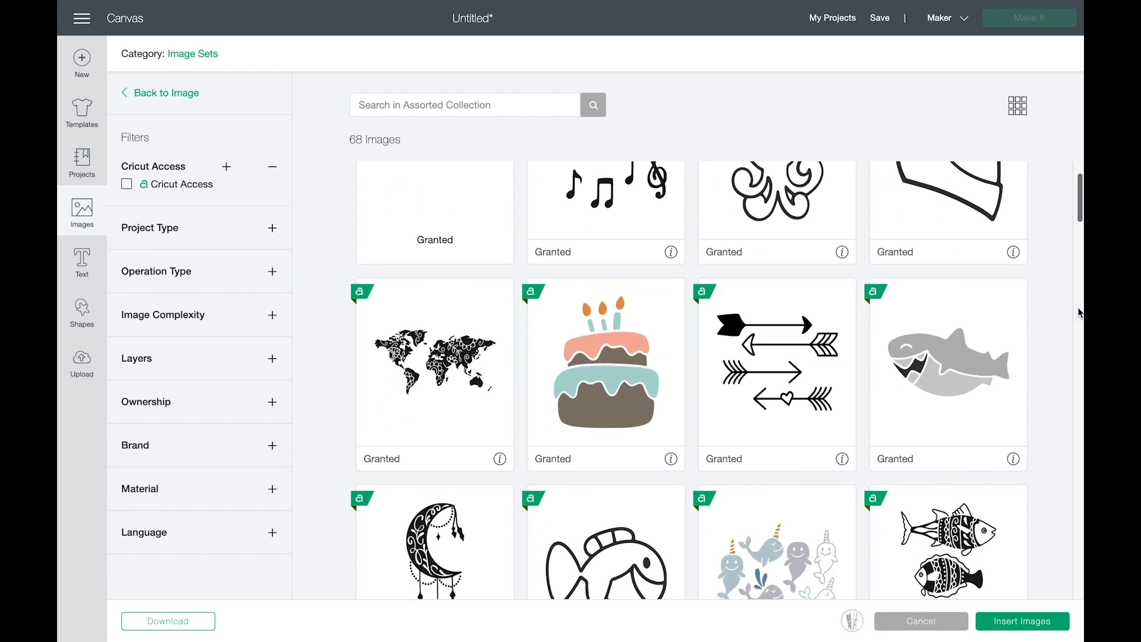
scroll(774, 299, "down", 15)
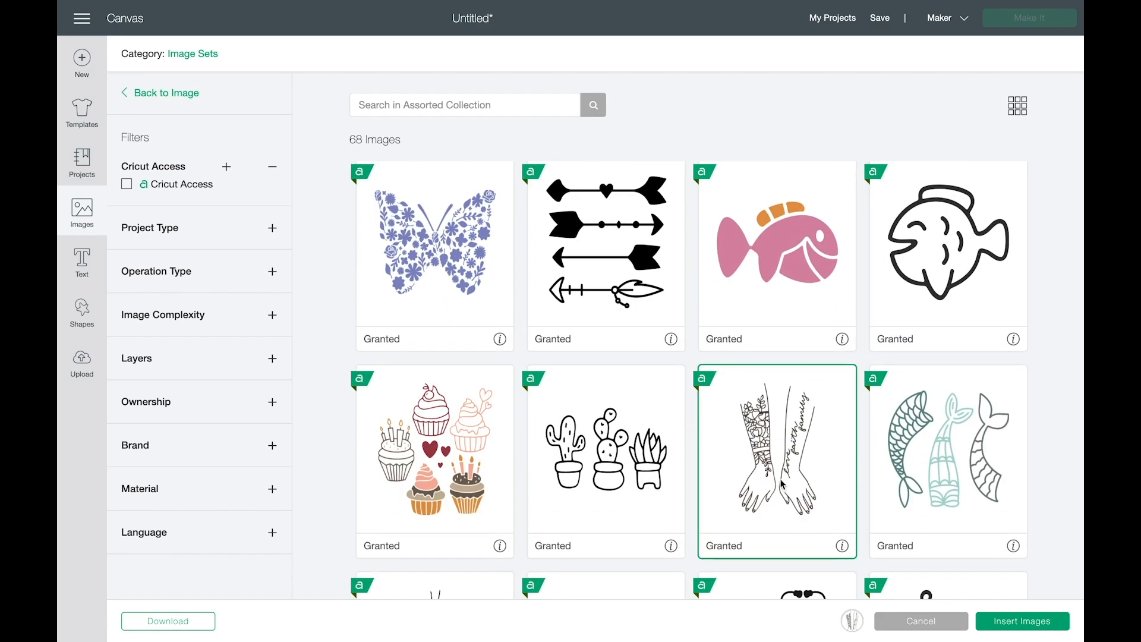
scroll(790, 464, "down", 2)
left_click(587, 319)
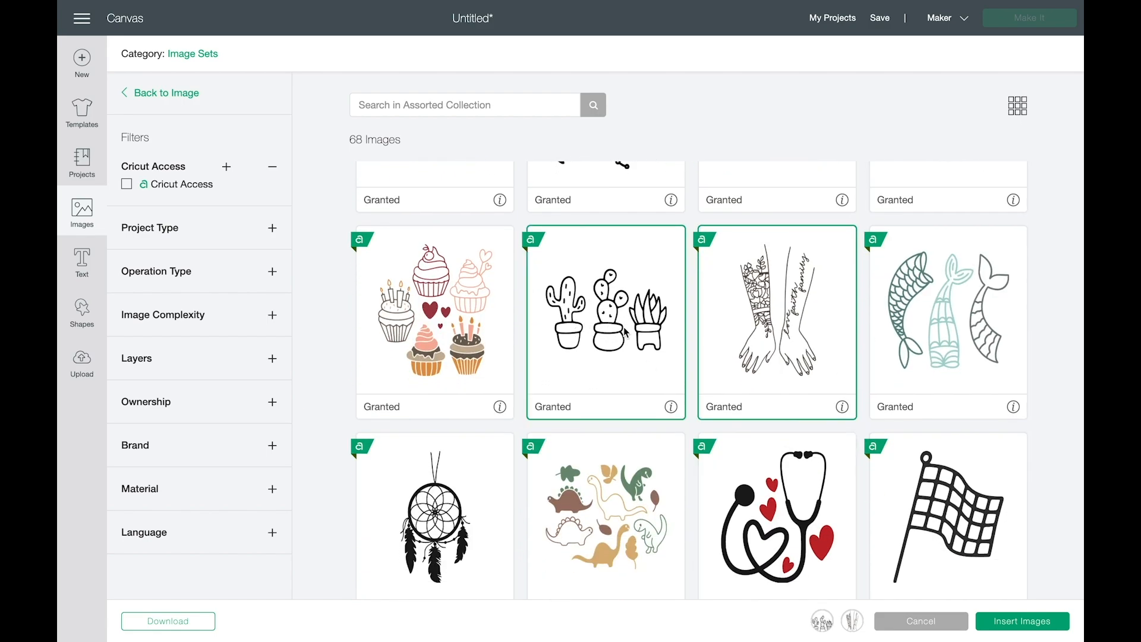
scroll(974, 321, "down", 2)
scroll(974, 321, "down", 7)
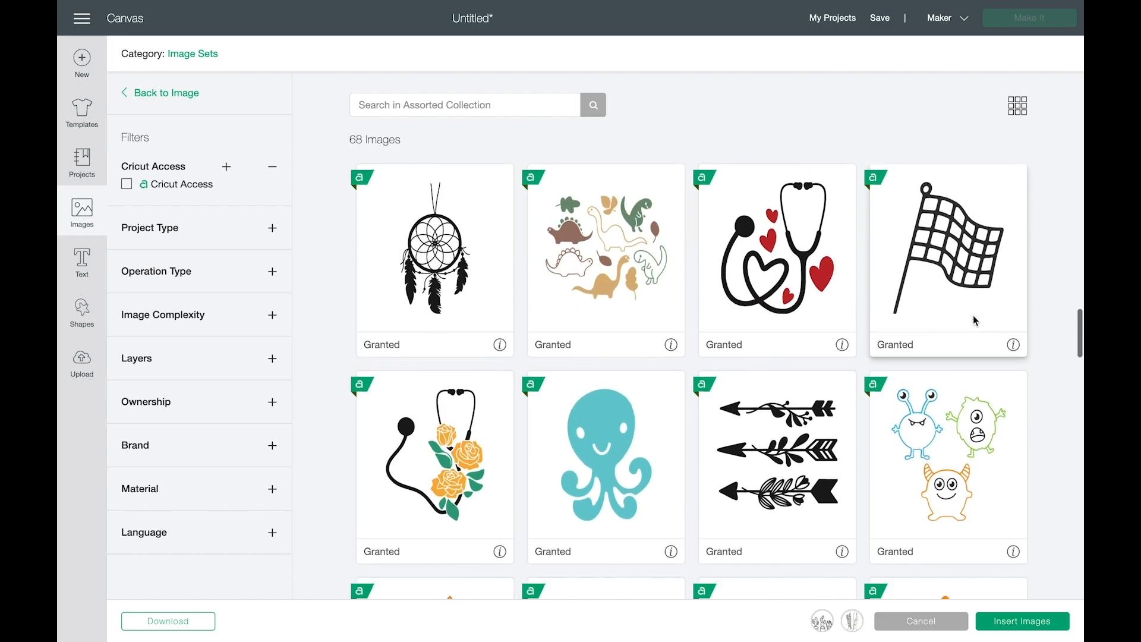
scroll(976, 321, "down", 8)
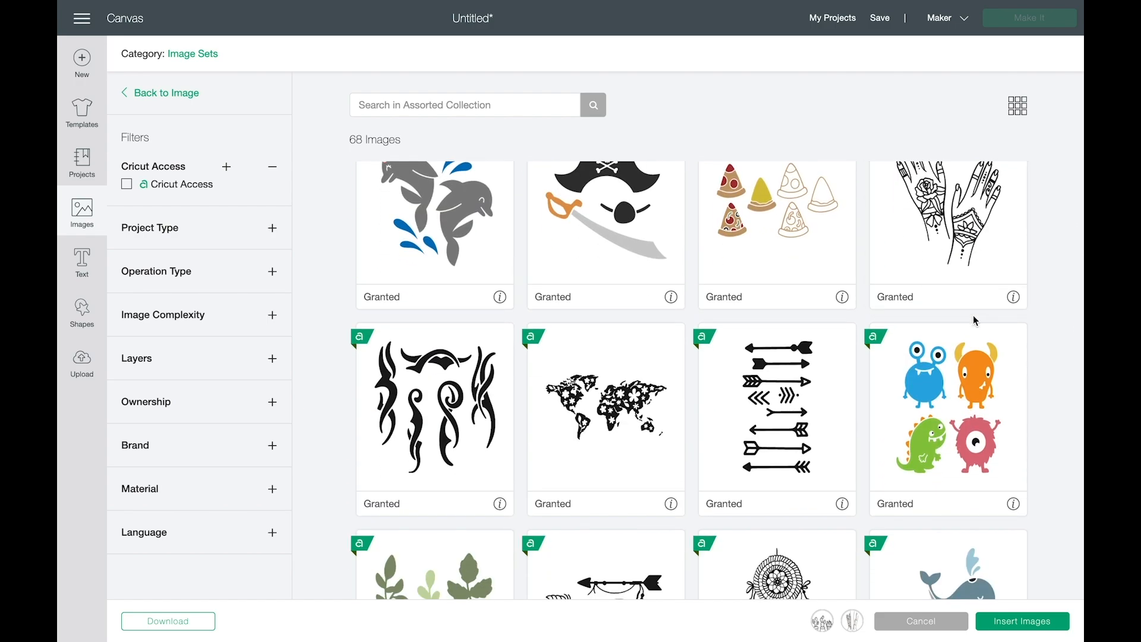
scroll(975, 321, "down", 7)
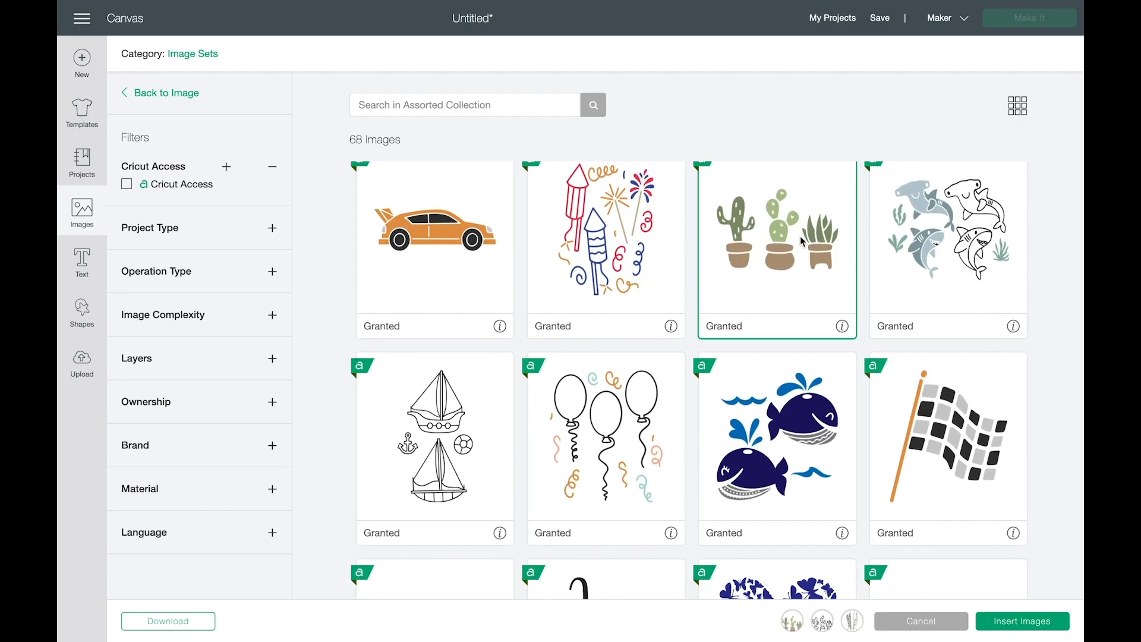
scroll(665, 237, "down", 4)
scroll(665, 241, "down", 4)
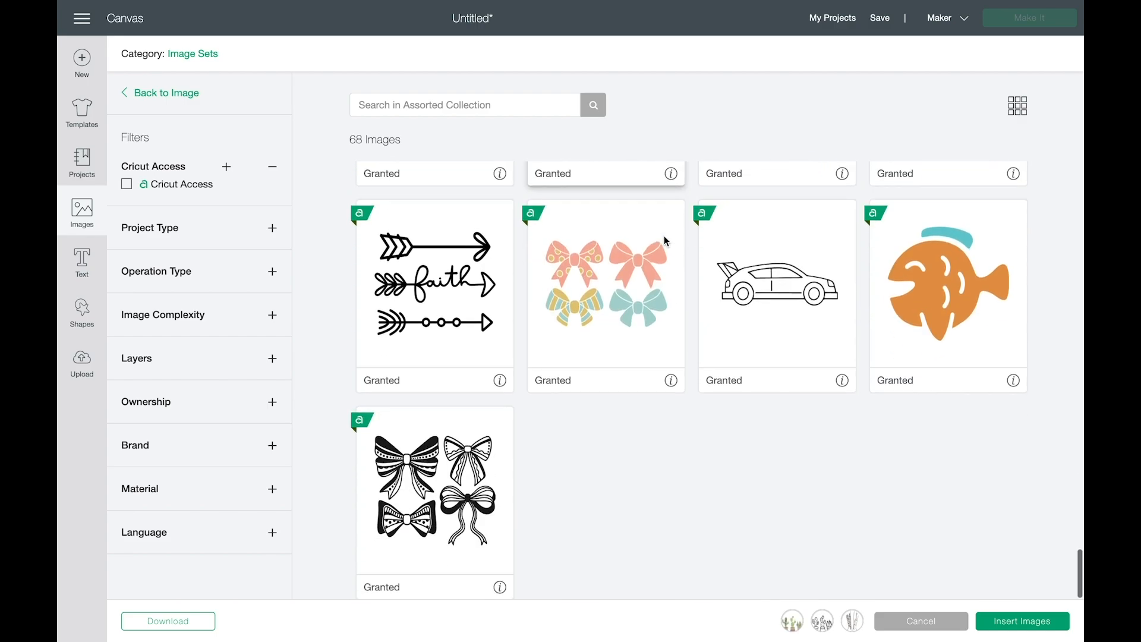
left_click(1013, 630)
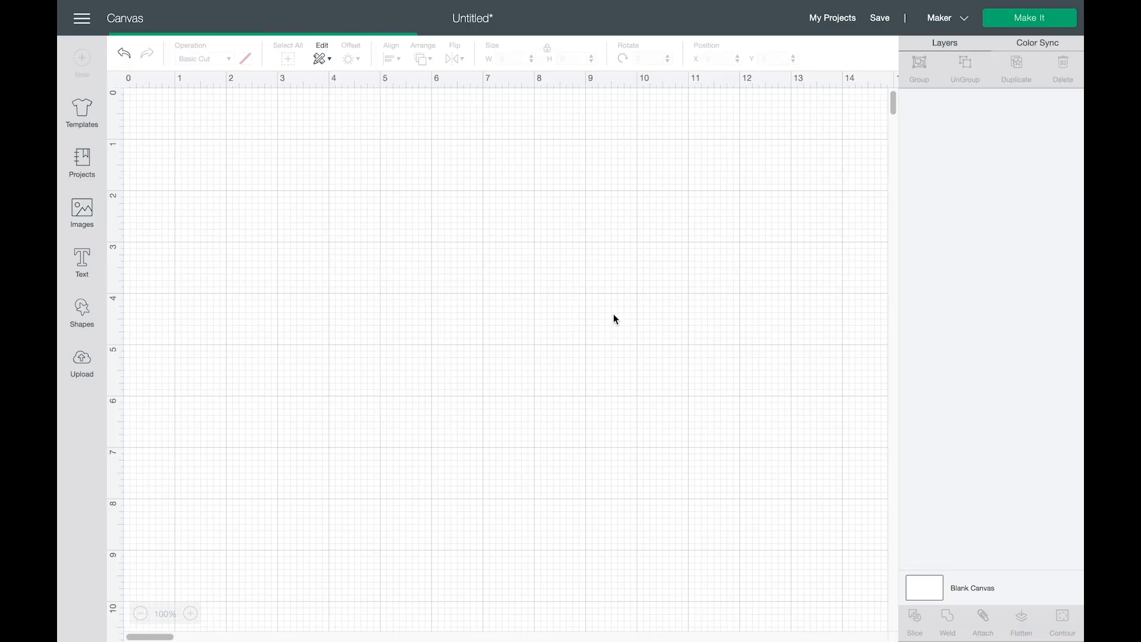
Step: Move the coloured succulents away from the other images, and delete the tattooed arms and the succulents outline
left_click_drag(339, 297, 456, 368)
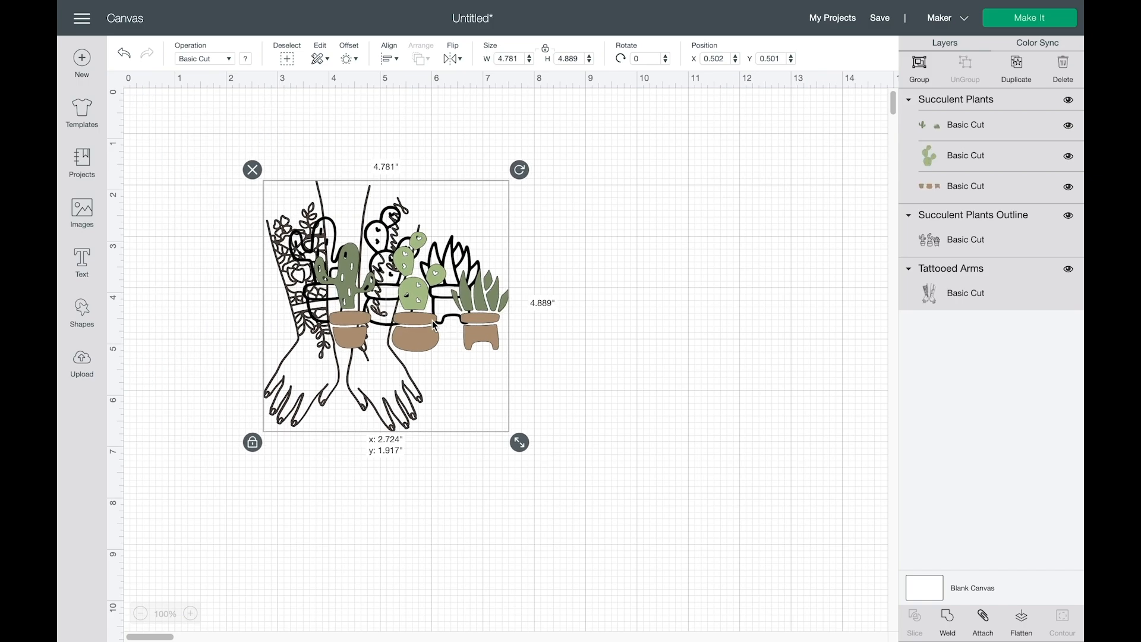
left_click(593, 343)
left_click_drag(438, 315, 634, 294)
left_click(406, 282)
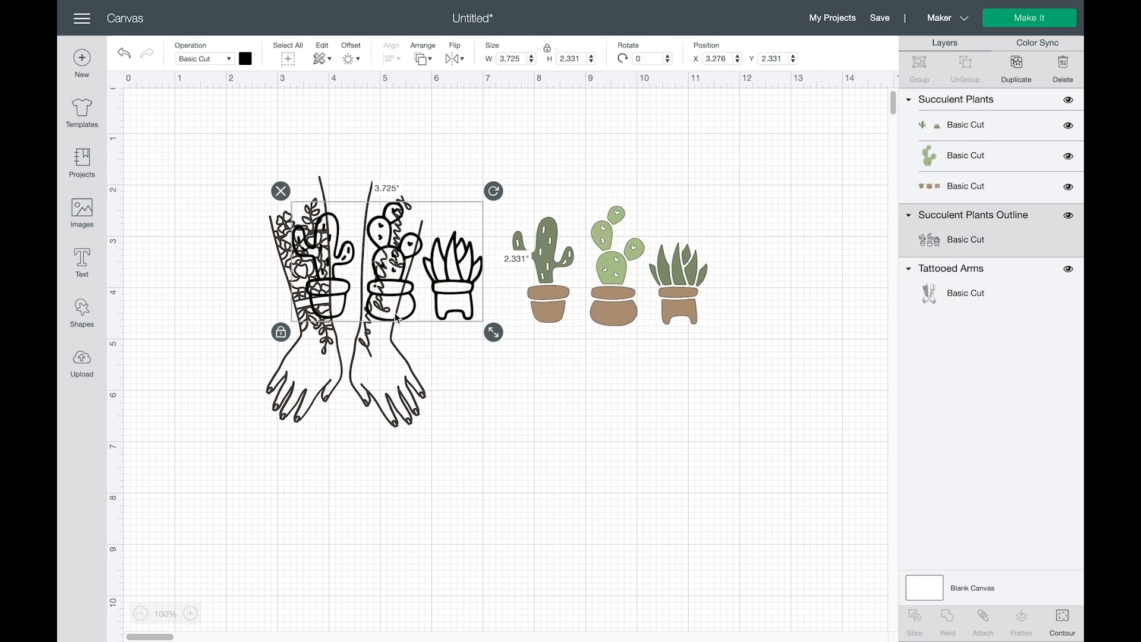
left_click_drag(451, 416, 275, 269)
key("Delete")
Step: Move the coloured succulents to about X 1.62, Y 2.13 and enlarge them to about 6.6 by 4.07 in
left_click_drag(602, 291, 296, 276)
left_click_drag(414, 328, 553, 408)
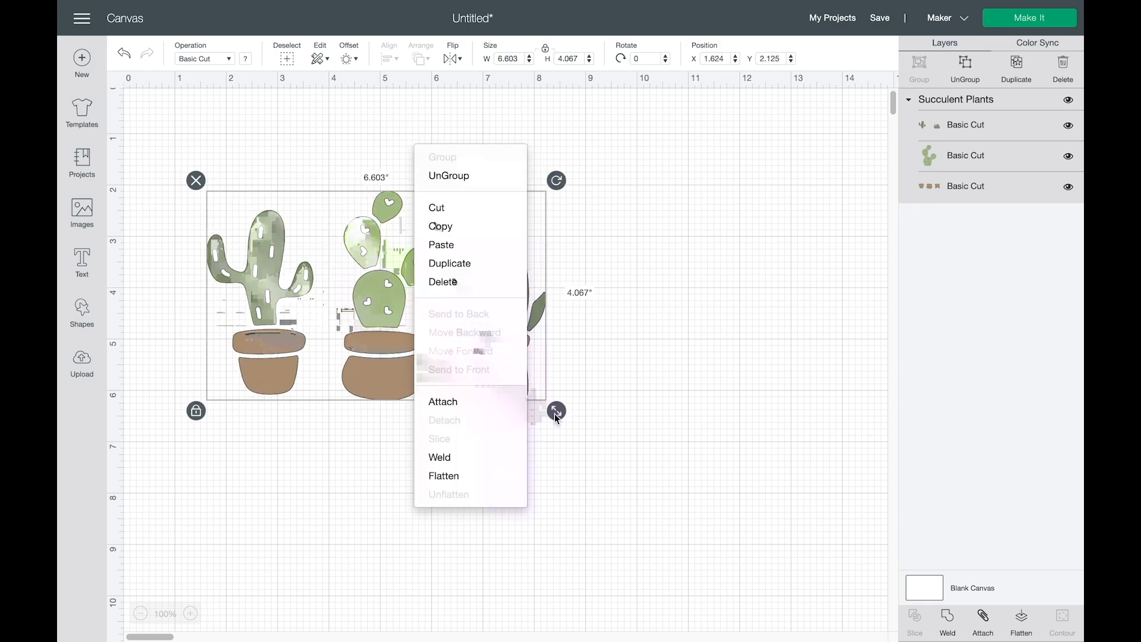
left_click(624, 428)
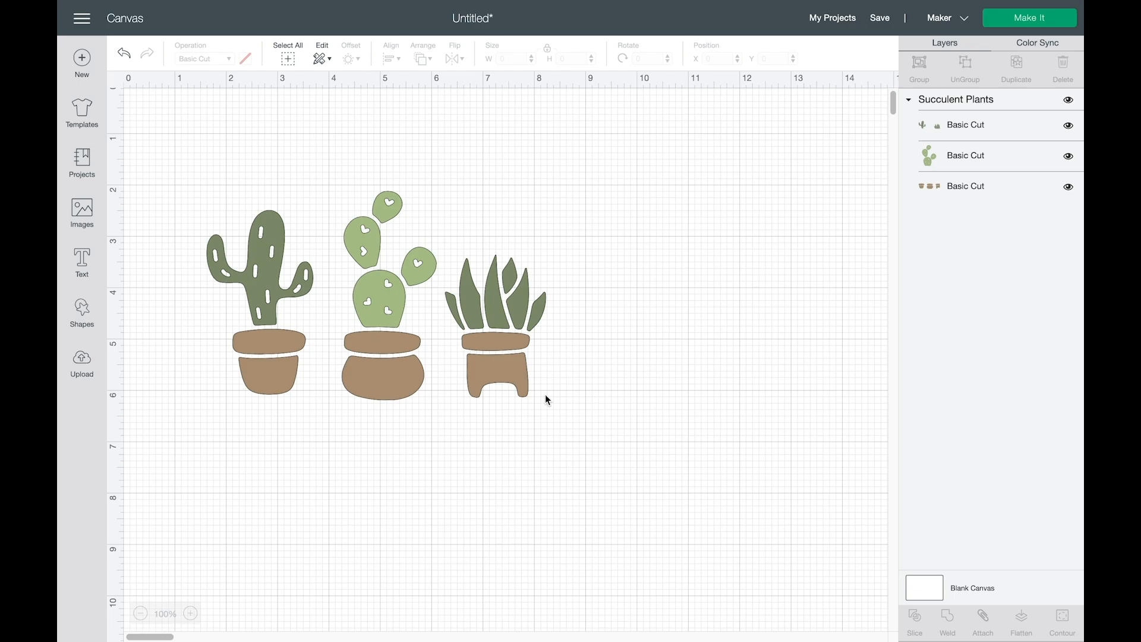
Step: Flatten the succulents into a single Print Then Cut layer, and unflatten them back into separate layers
left_click(522, 317)
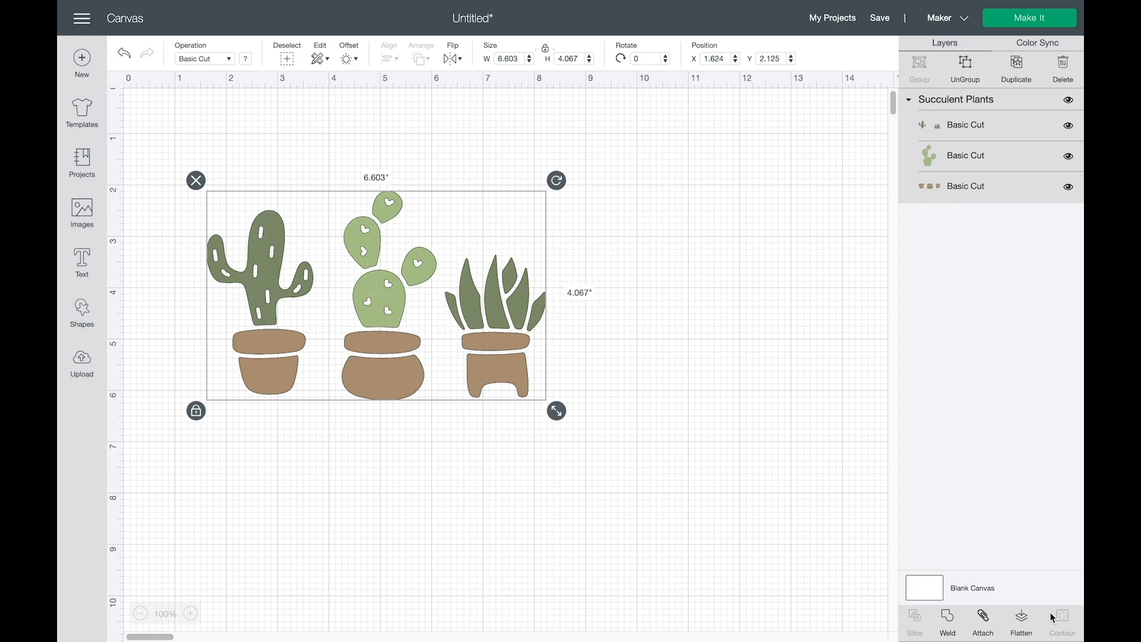
left_click(1021, 621)
left_click(526, 311)
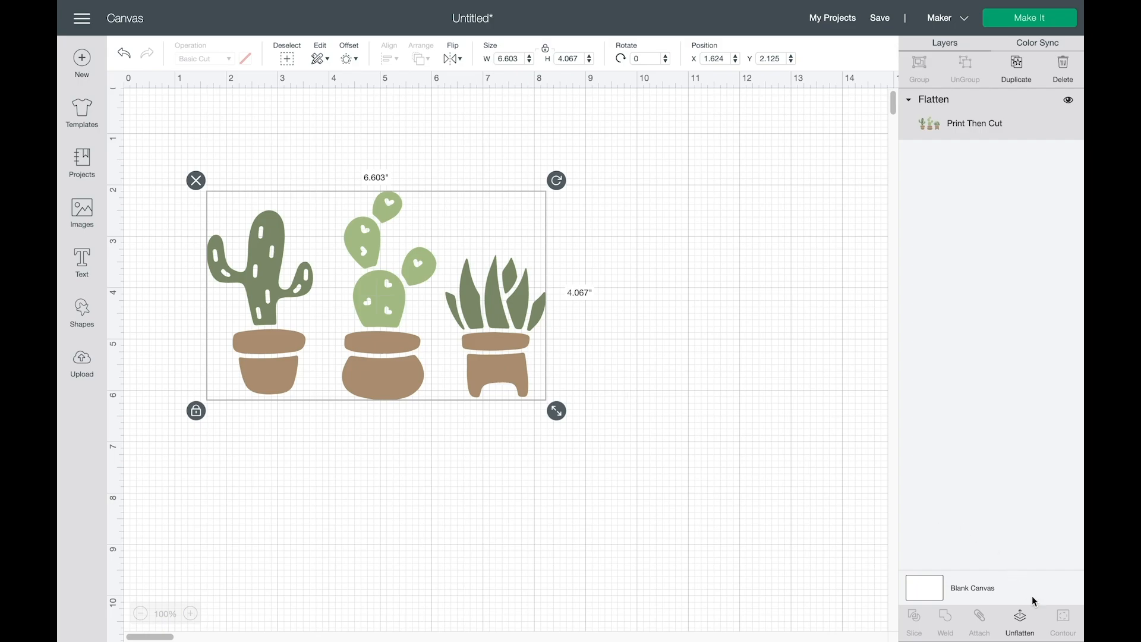
left_click(1020, 618)
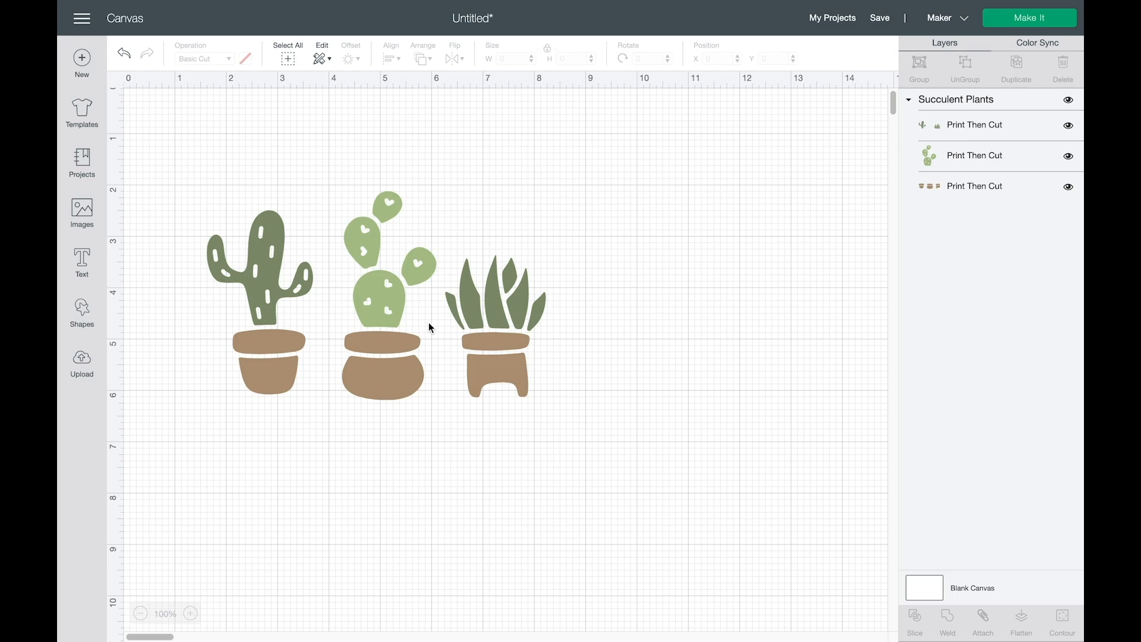
left_click(504, 355)
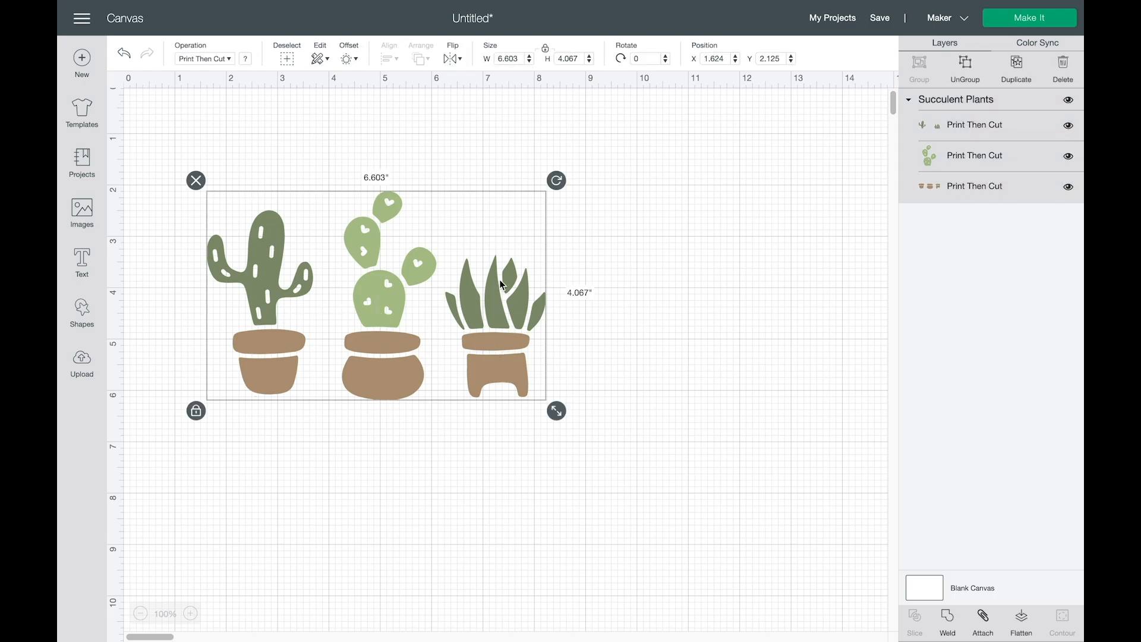
left_click(349, 62)
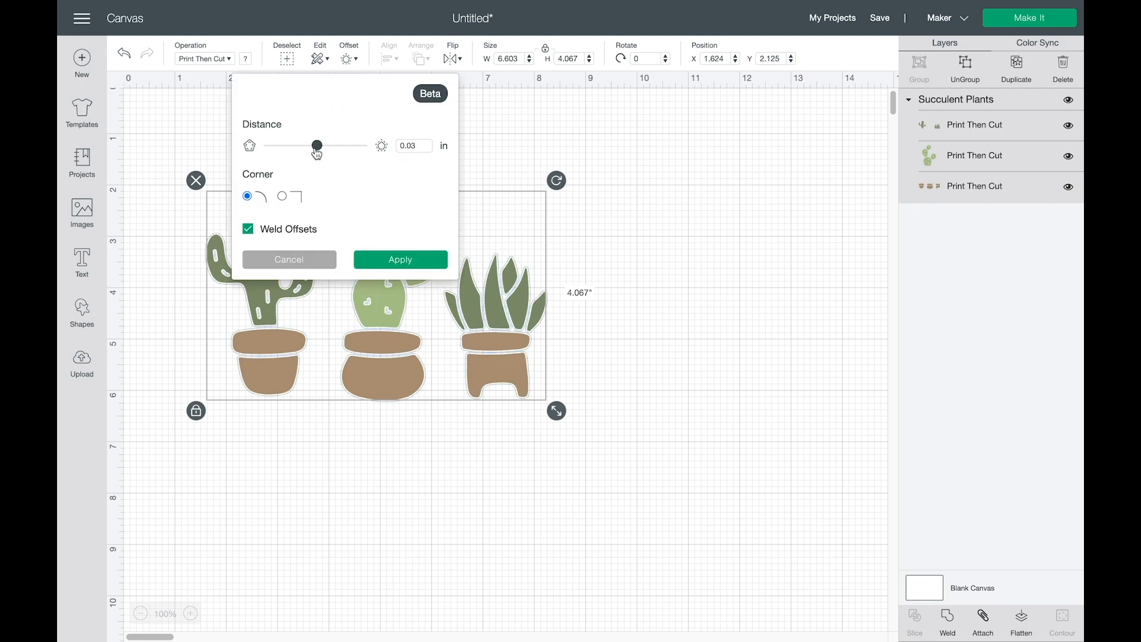
left_click(321, 148)
left_click_drag(323, 153, 325, 154)
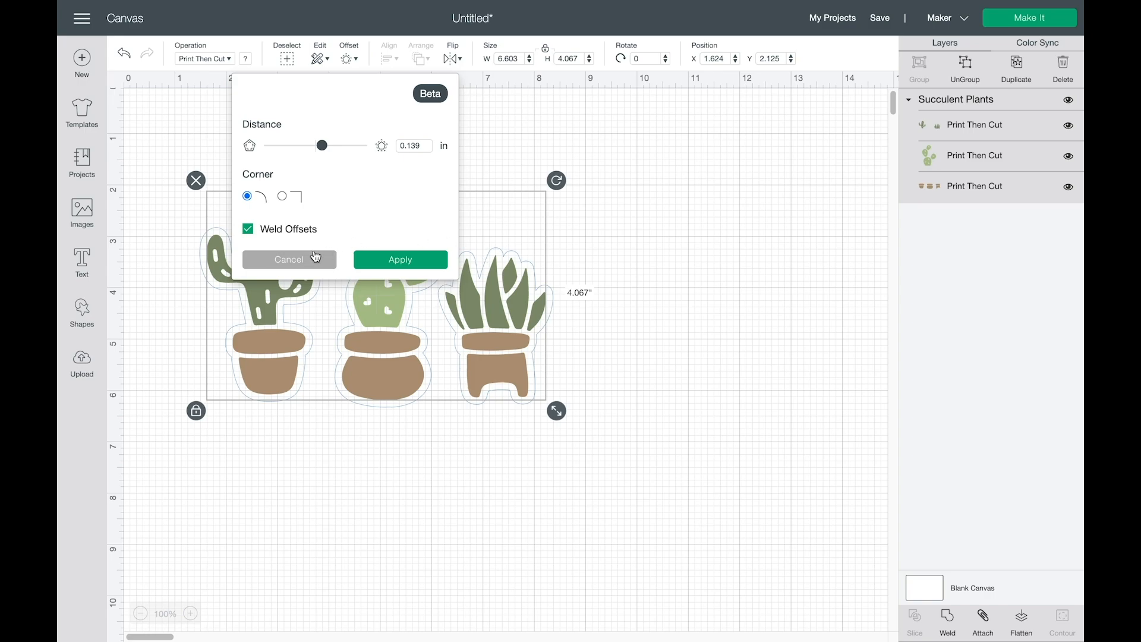
left_click(371, 174)
left_click(312, 261)
Step: Move the succulents to about X 1.49, Y 5.22, and apply a welded, rounded-corner offset of about 0.472 in around them
left_click_drag(607, 418, 161, 177)
left_click_drag(359, 234, 348, 395)
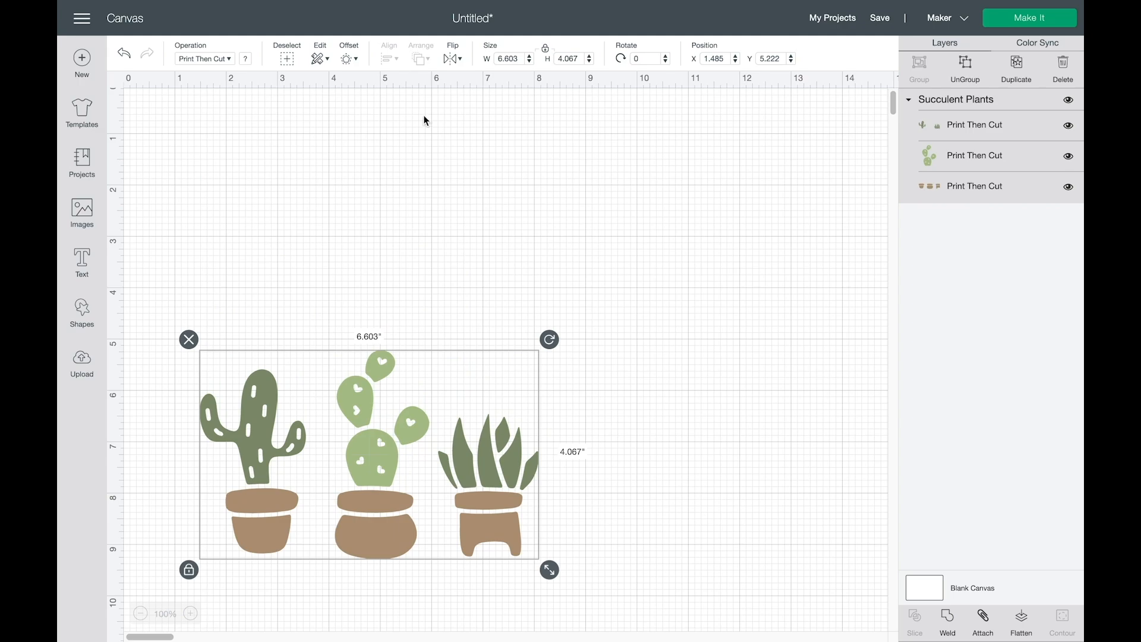
left_click(349, 58)
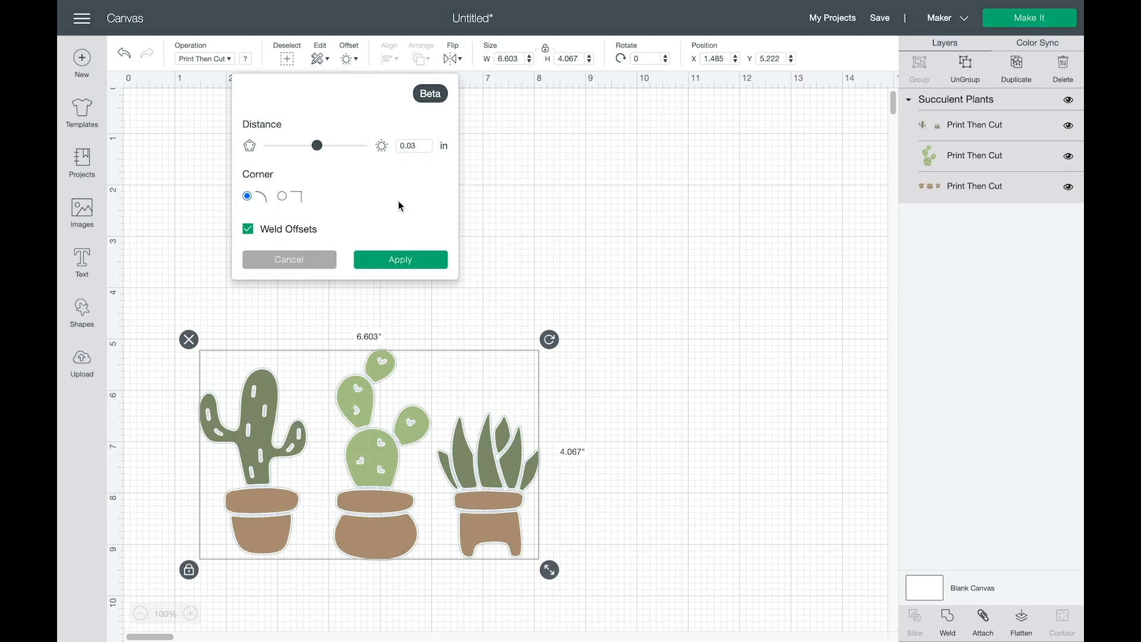
left_click(330, 145)
left_click(343, 145)
left_click_drag(343, 144, 338, 147)
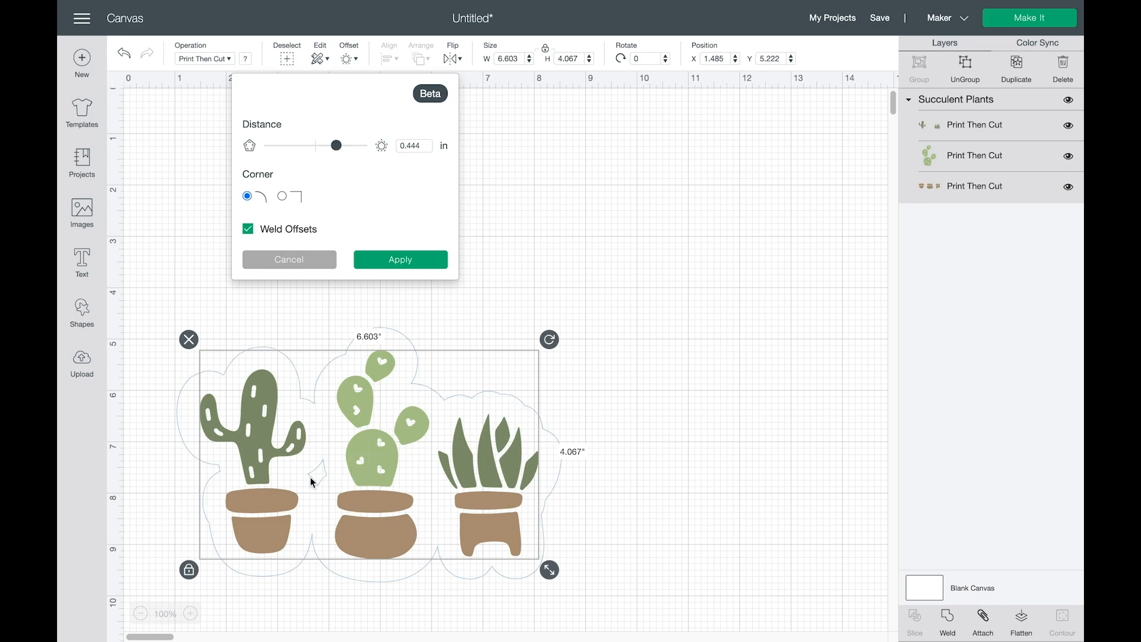
left_click(337, 150)
left_click_drag(337, 150, 338, 150)
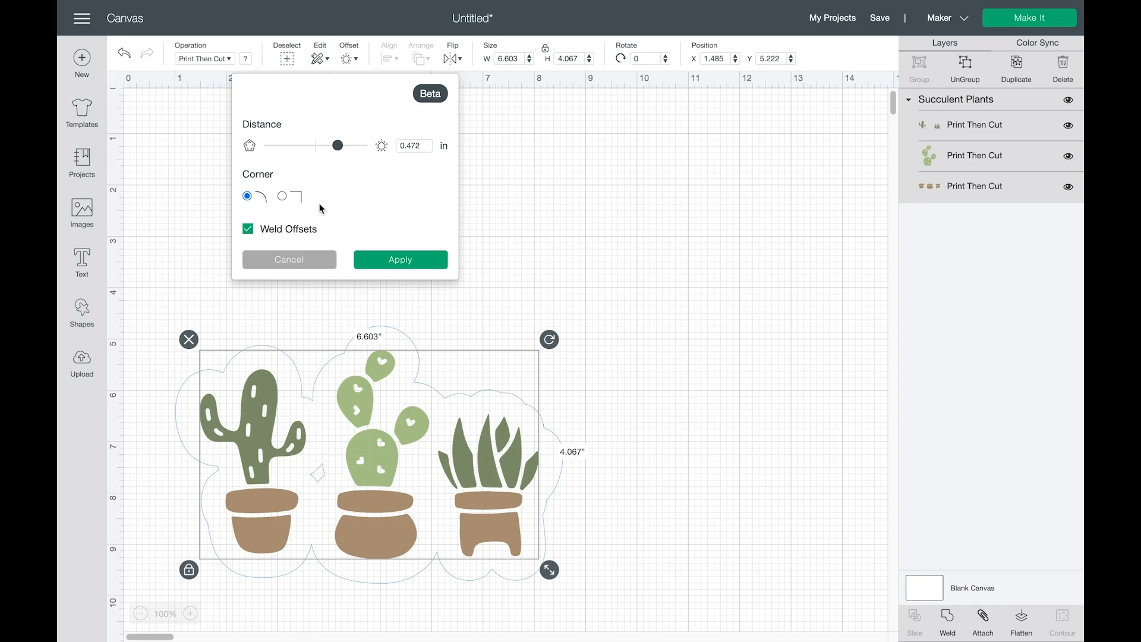
left_click(282, 237)
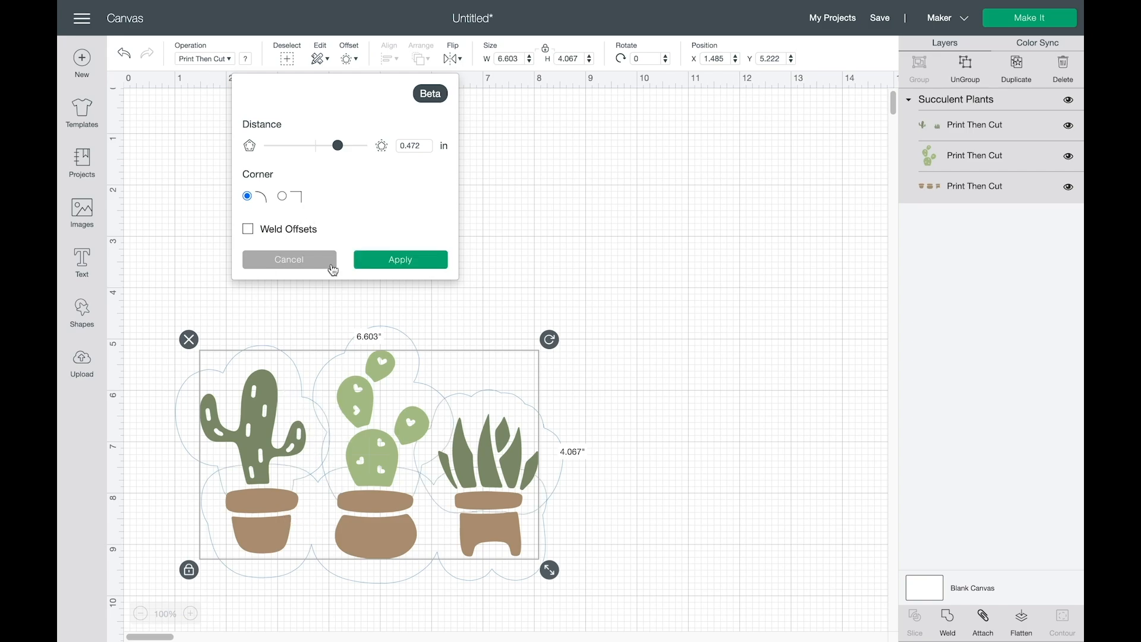
left_click(299, 233)
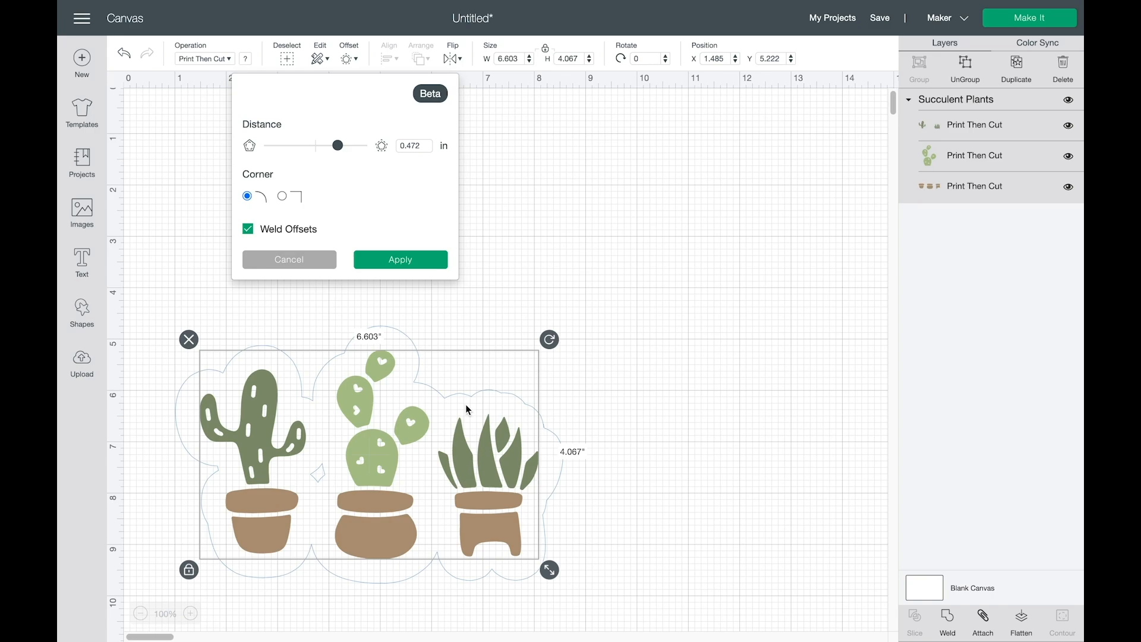
left_click(403, 260)
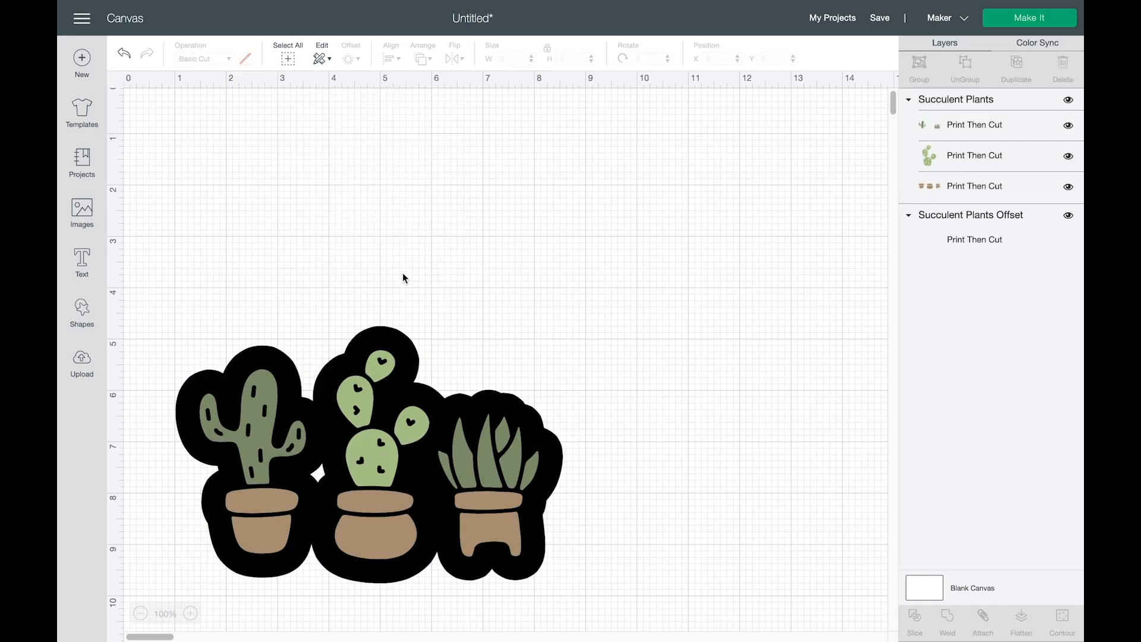
Step: Change the succulents offset to a Basic Cut and hide all of its contours to fill the small gap
left_click(378, 334)
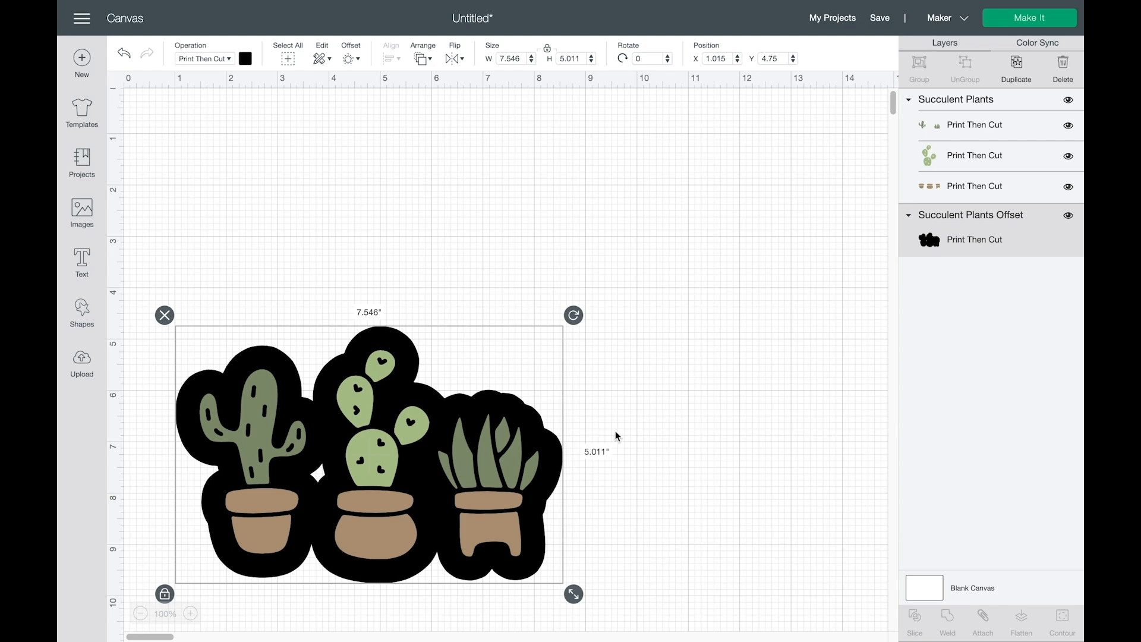
left_click(227, 59)
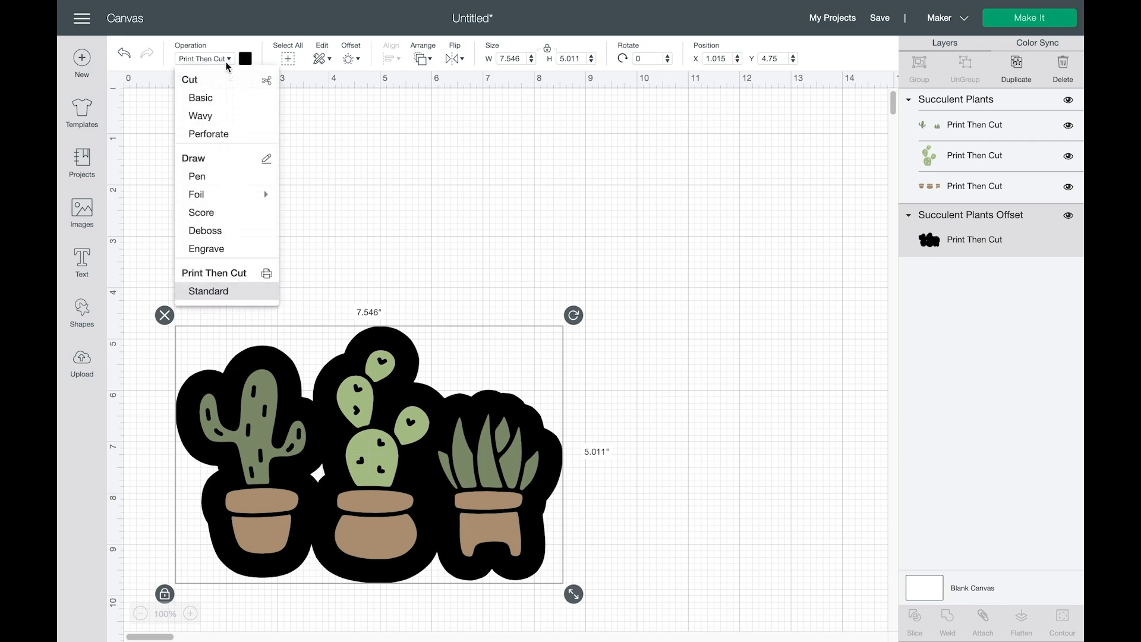
left_click(204, 98)
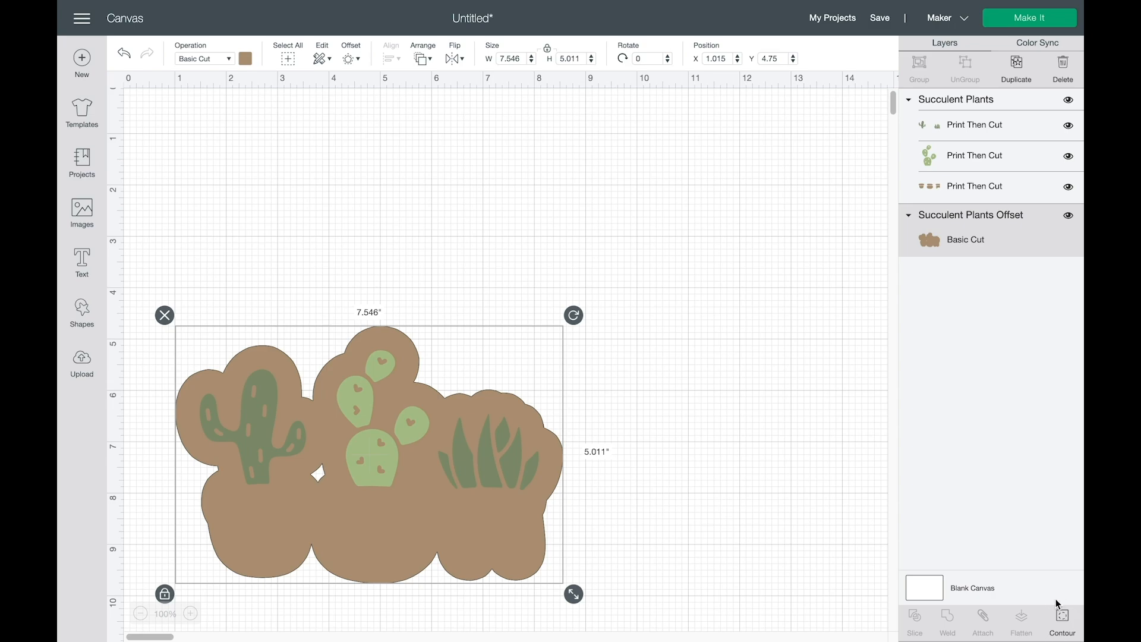
left_click(1062, 618)
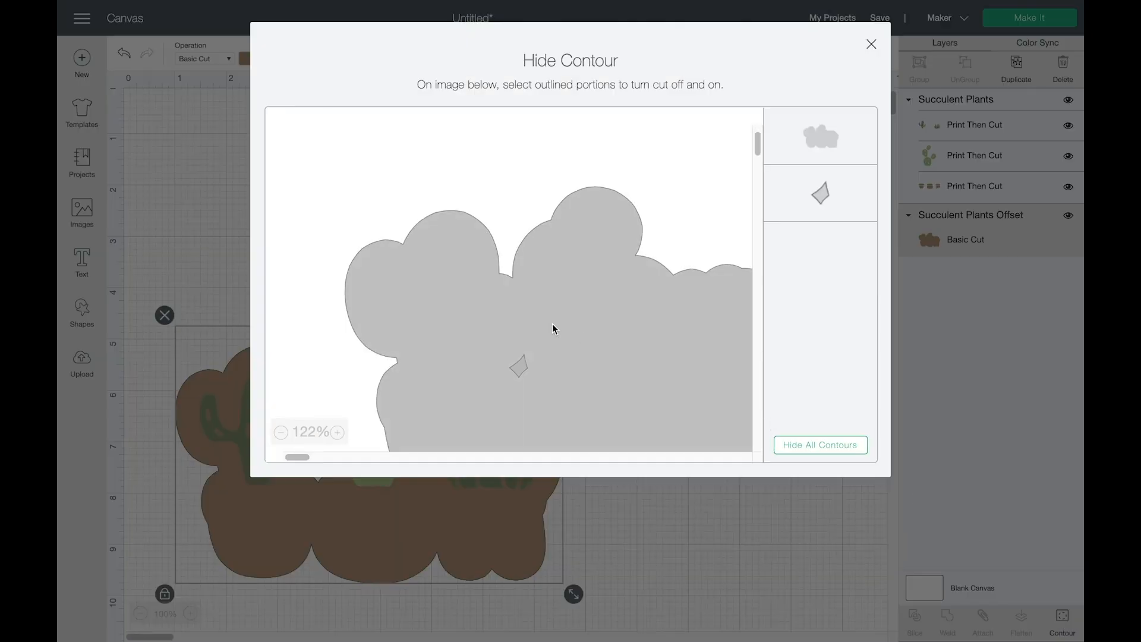
left_click(812, 443)
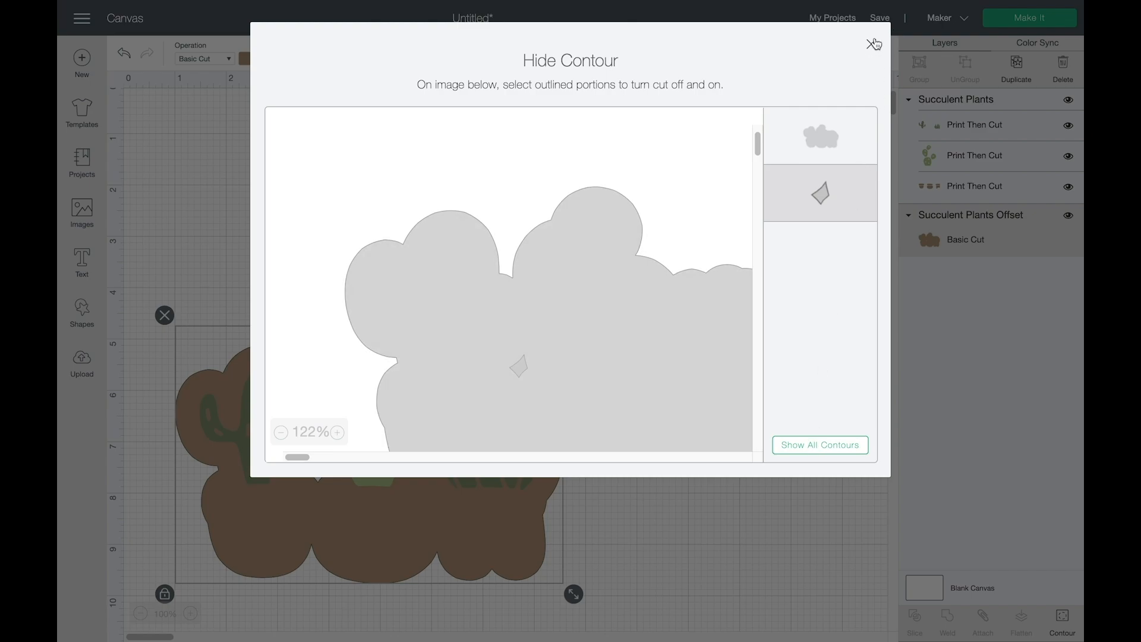
left_click(872, 44)
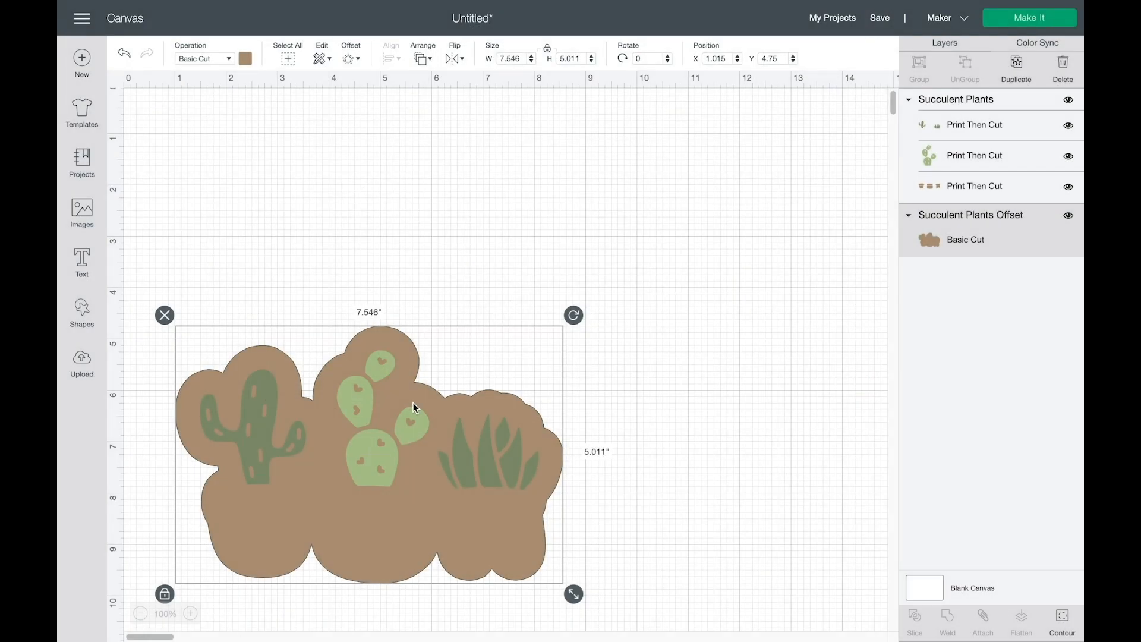
Step: Colour the succulents offset layer white
left_click(245, 59)
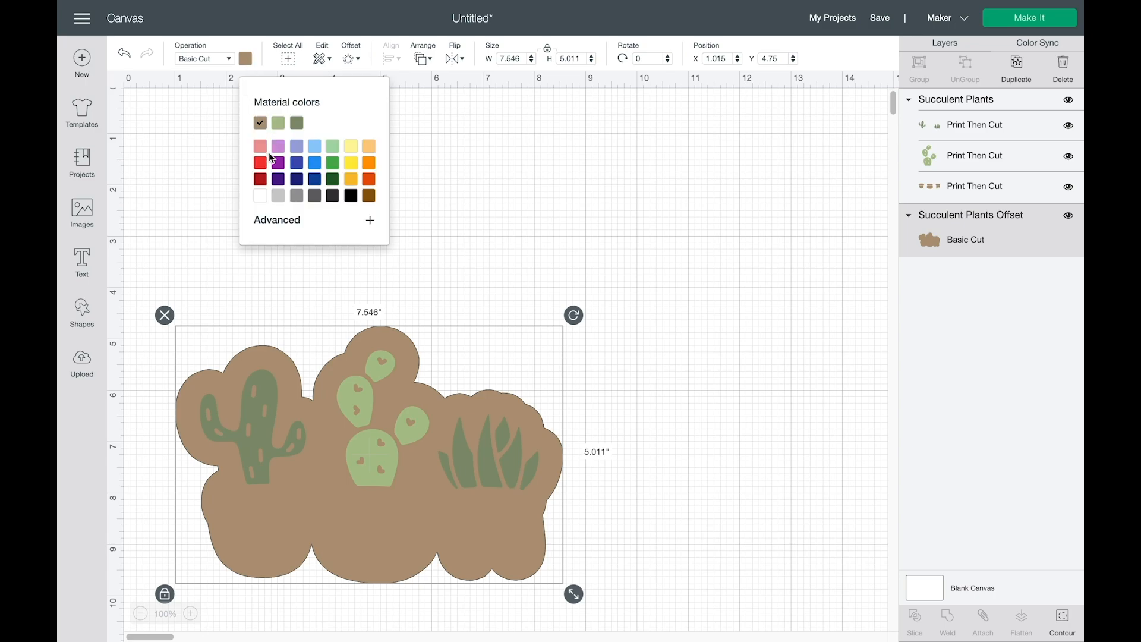
left_click(256, 198)
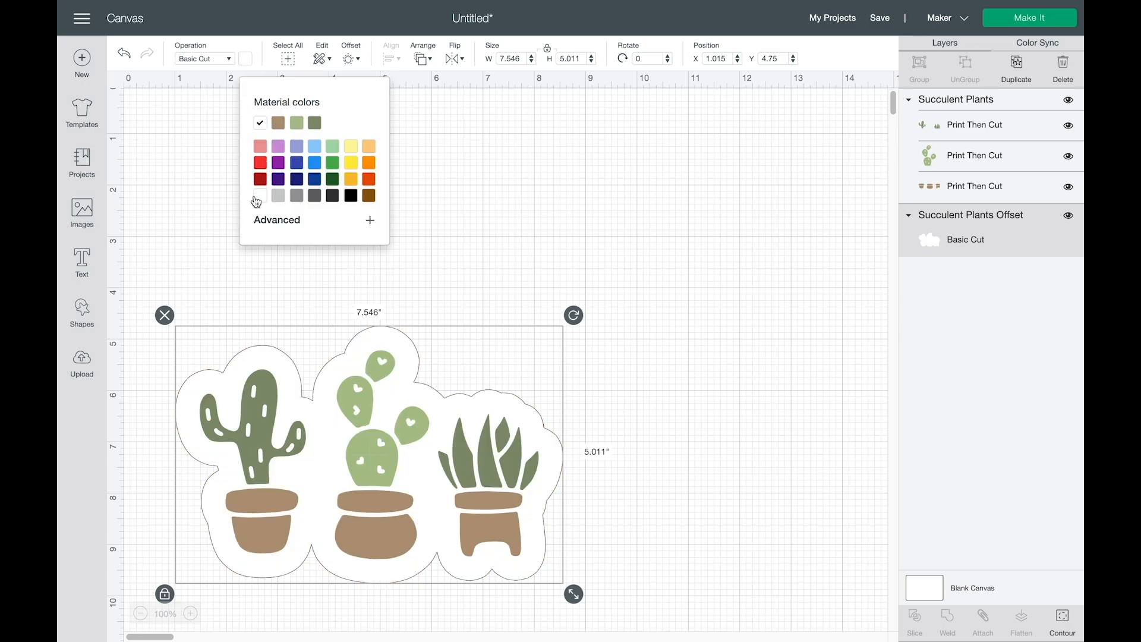
left_click(737, 413)
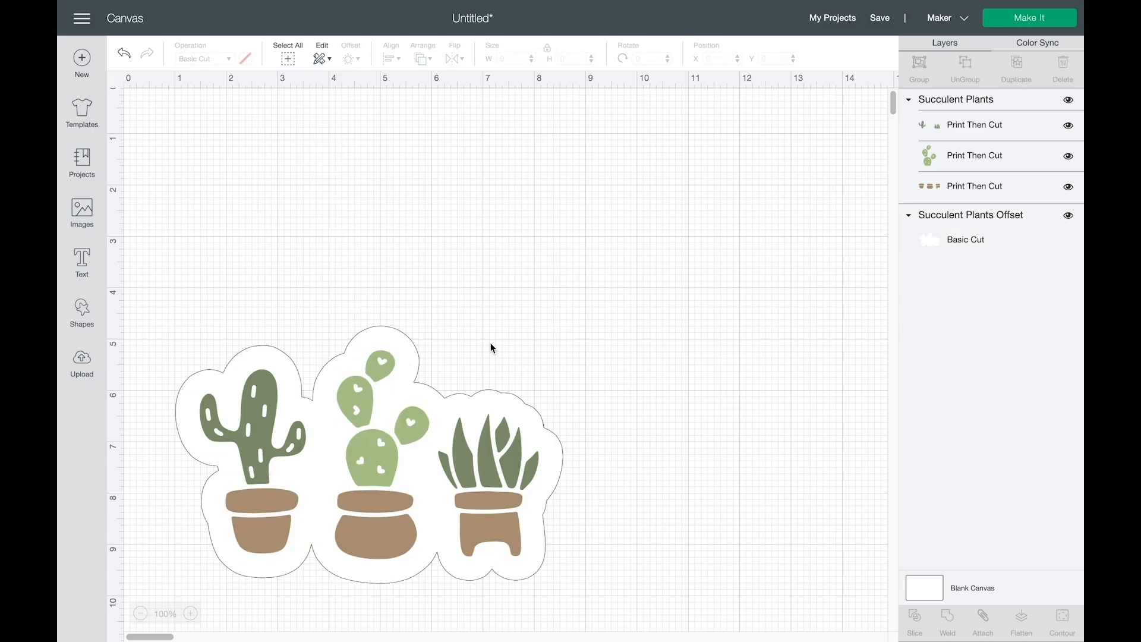
Step: Flatten the succulents together with their white offset, and shift the flattened image slightly up
left_click_drag(174, 277, 609, 593)
left_click(1020, 620)
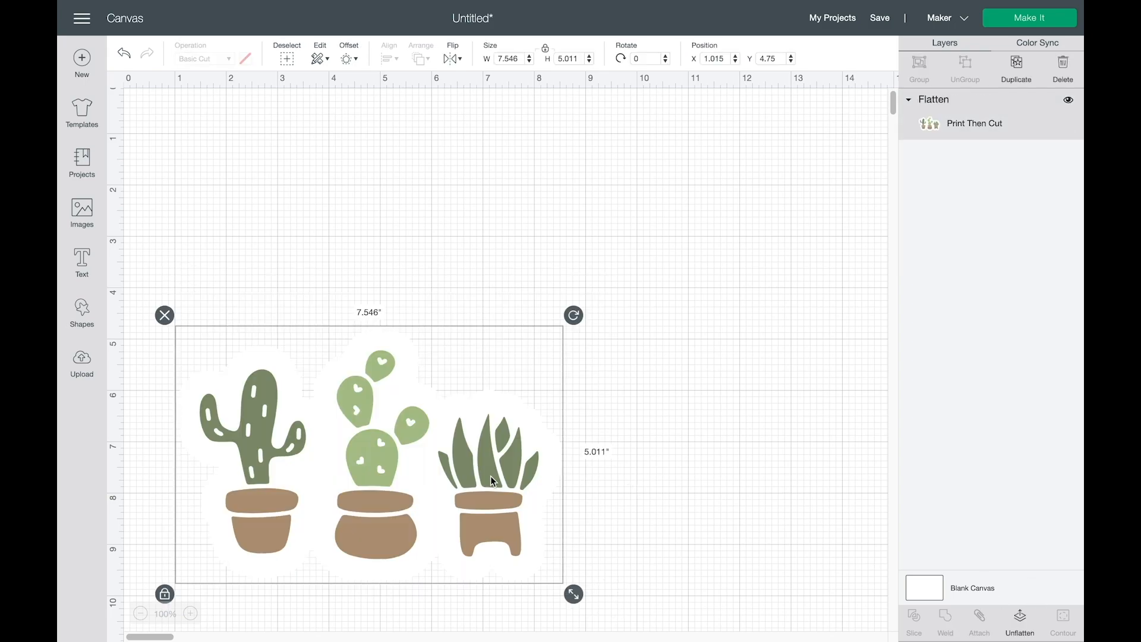
left_click_drag(467, 473, 466, 452)
left_click(192, 153)
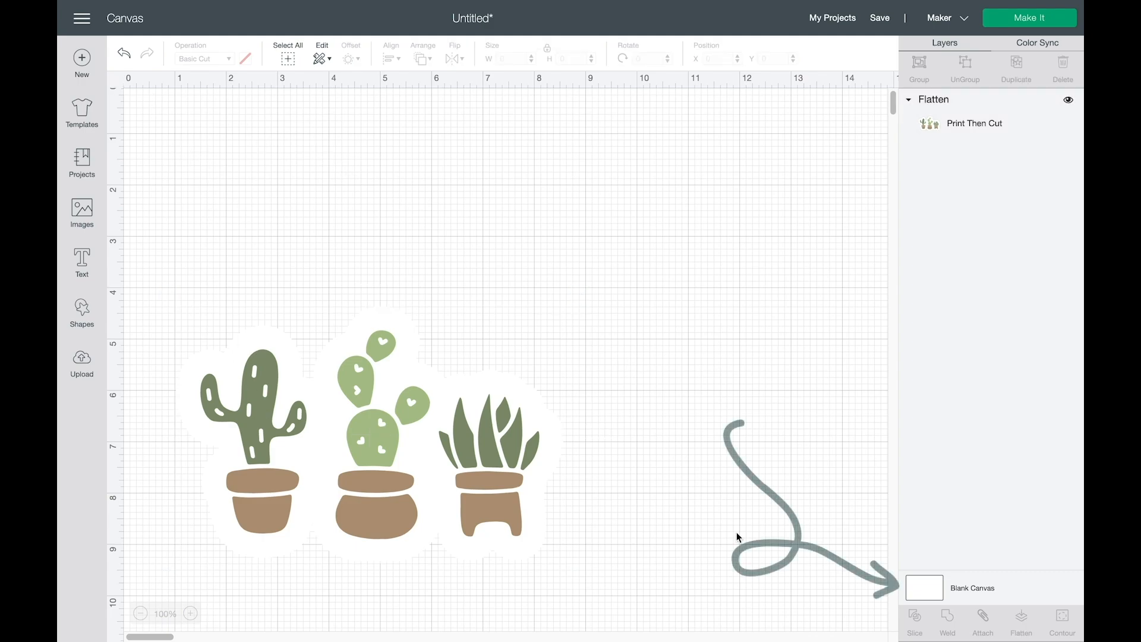
Step: Change the blank canvas colour to light grey
left_click(937, 587)
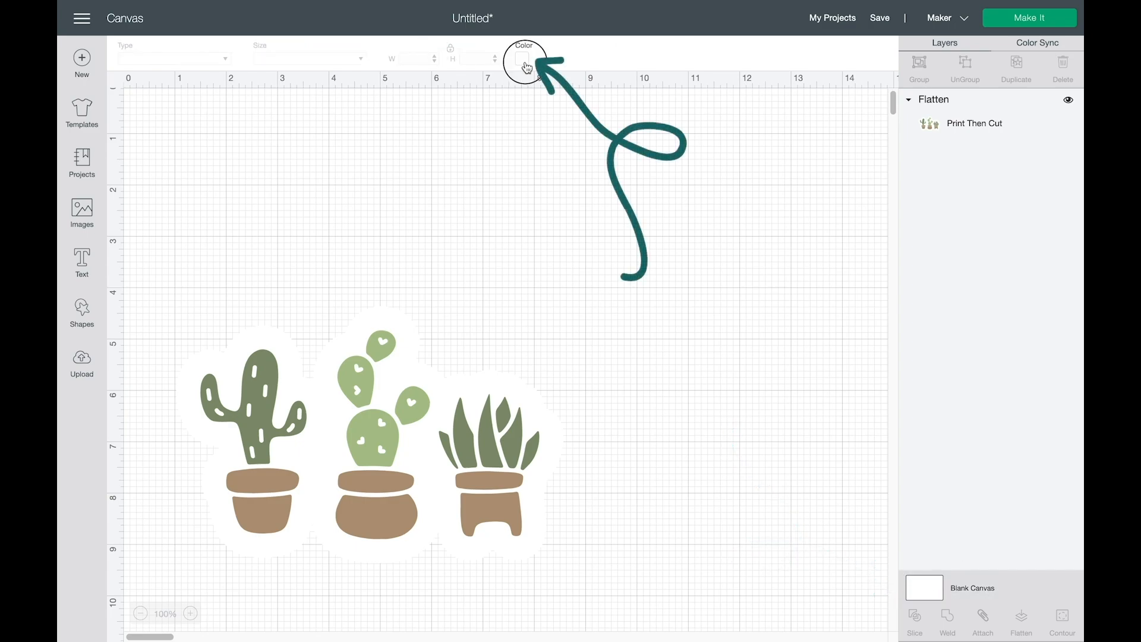
left_click(523, 60)
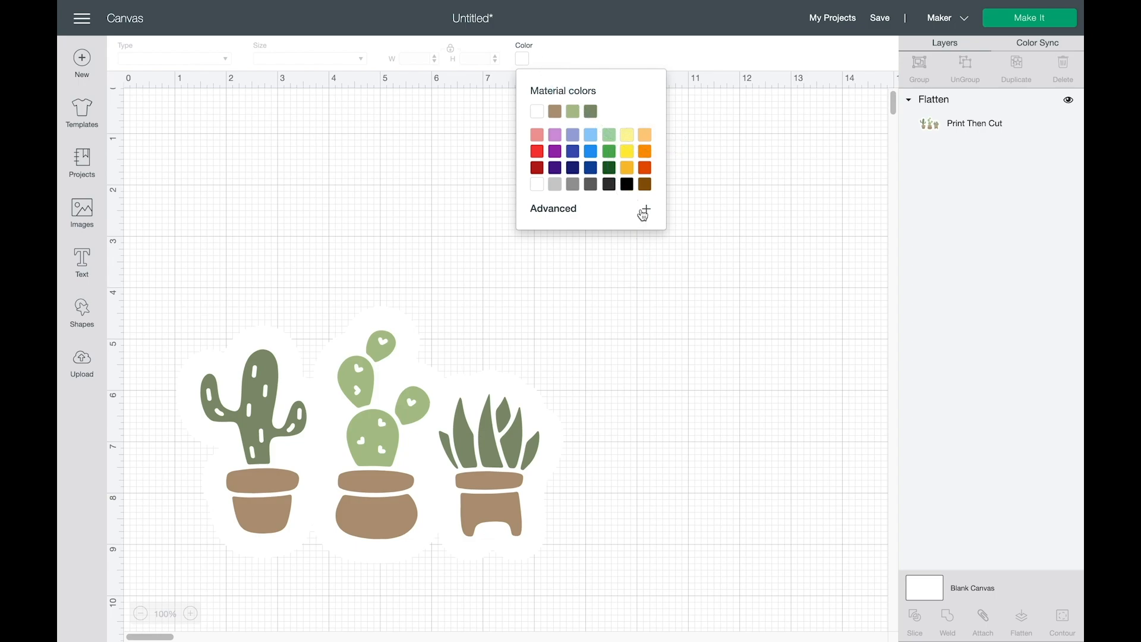
left_click(555, 184)
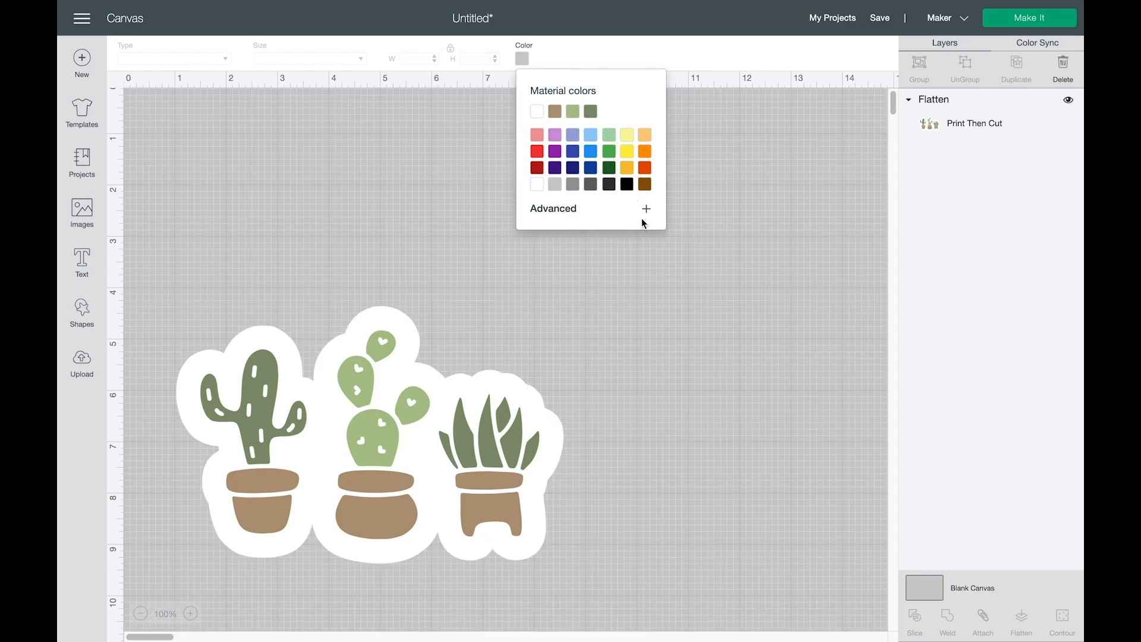
left_click(675, 409)
Step: Move the flattened succulents to about X 0.97, Y 1.35 and shrink them to about 3.91 by 2.59 in
left_click_drag(395, 374, 395, 230)
right_click(570, 415)
left_click_drag(570, 415, 387, 294)
right_click(401, 304)
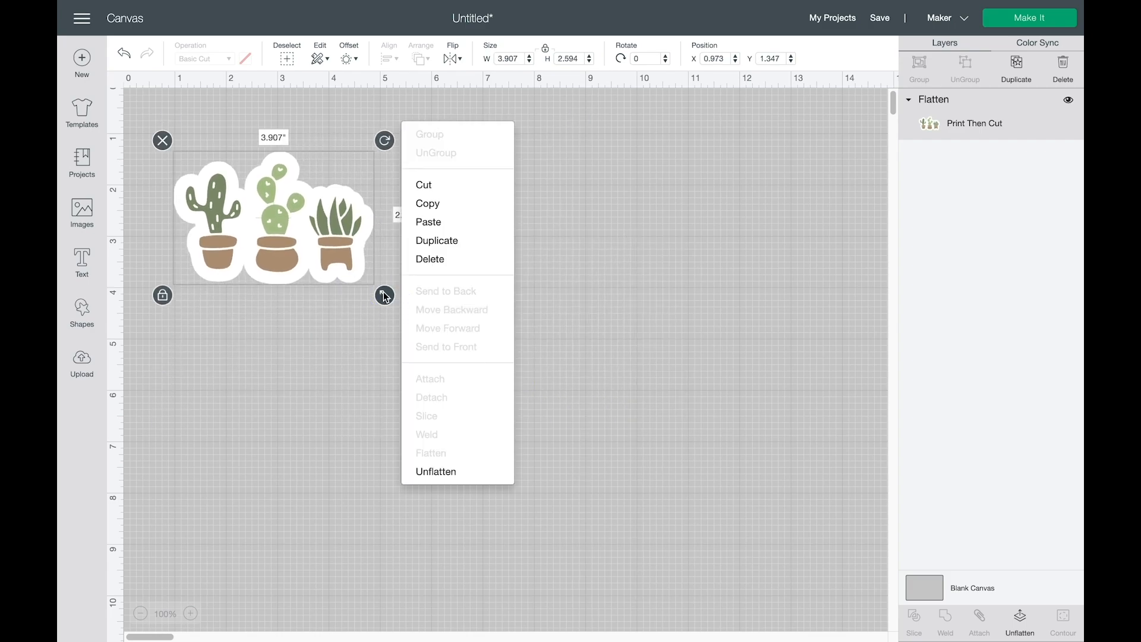
left_click(296, 207)
left_click(419, 266)
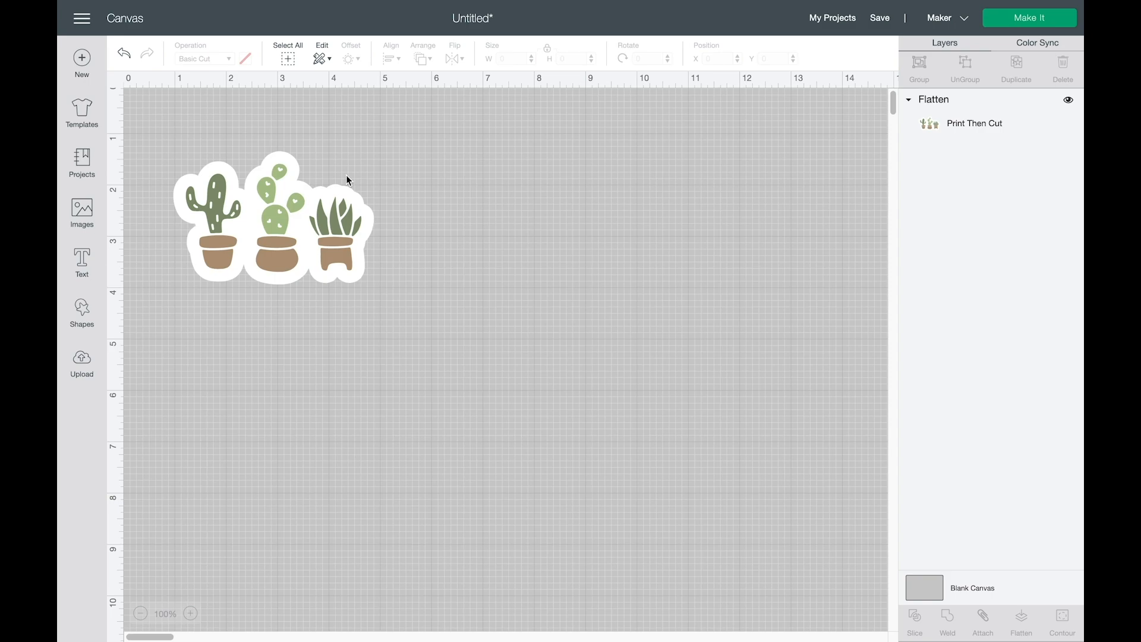
Step: Duplicate the flattened succulents, place the copy below the original and enlarge it to about 7.19 by 4.78 in
left_click(267, 223)
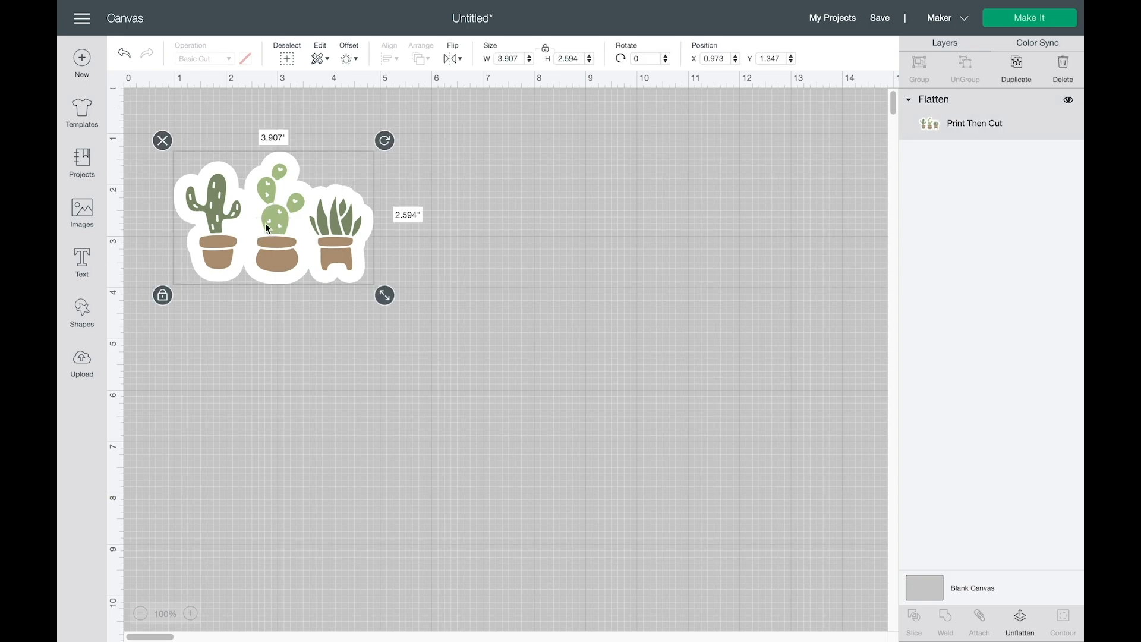
left_click_drag(266, 223, 264, 200)
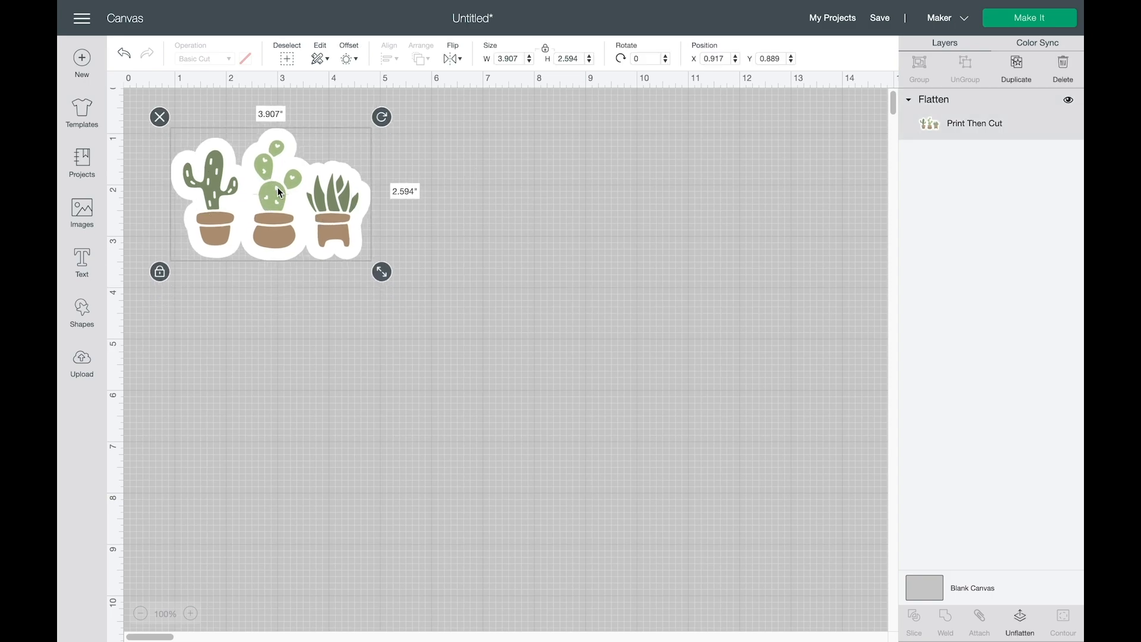
key("ctrl+d")
left_click_drag(277, 186, 300, 341)
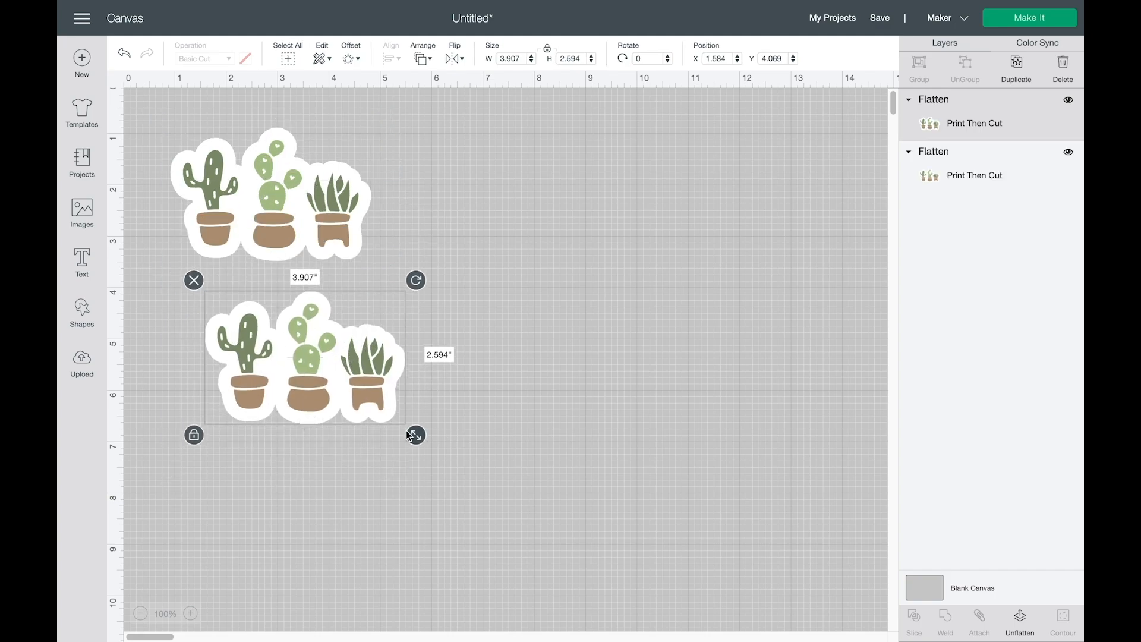
left_click_drag(416, 435, 502, 501)
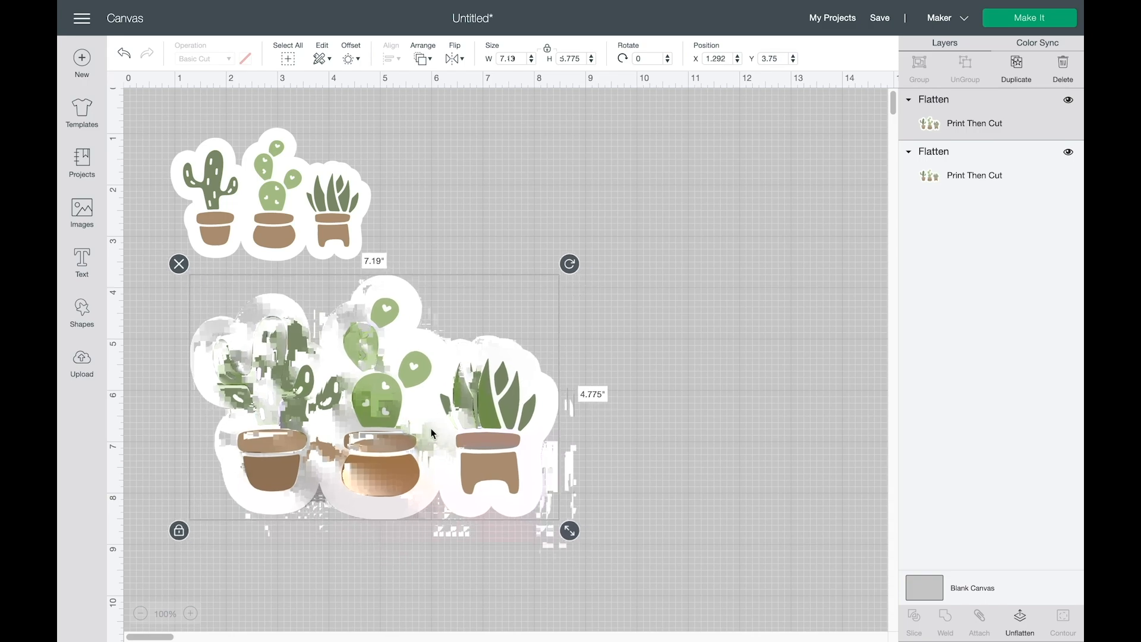
Step: Unflatten the enlarged succulents copy and delete its white offset layer
left_click(1020, 624)
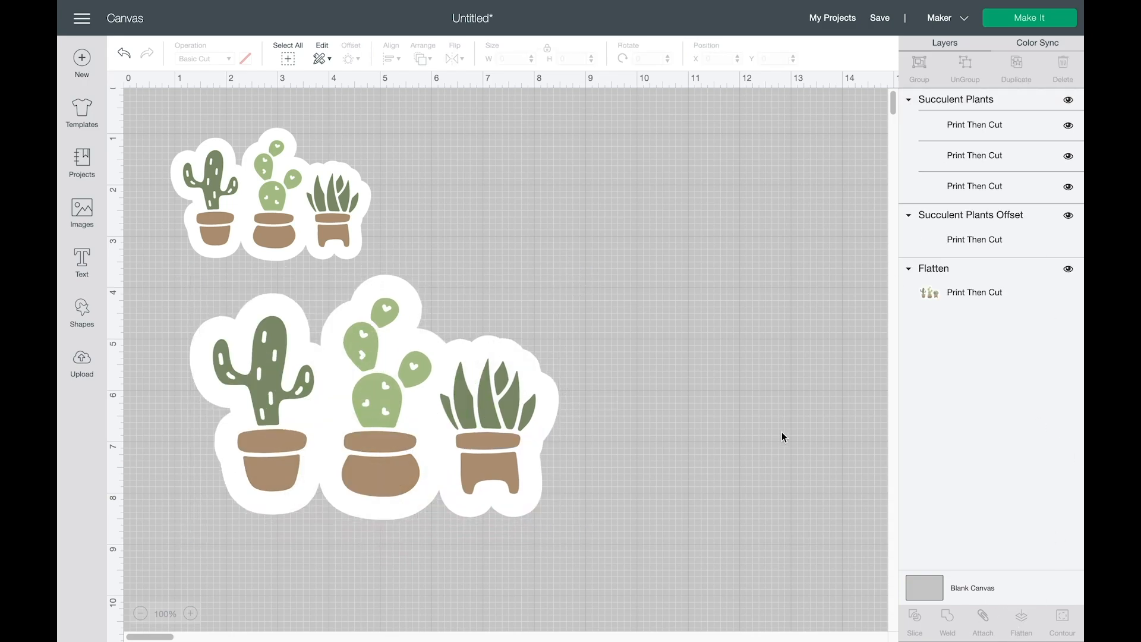
left_click(965, 239)
key("Delete")
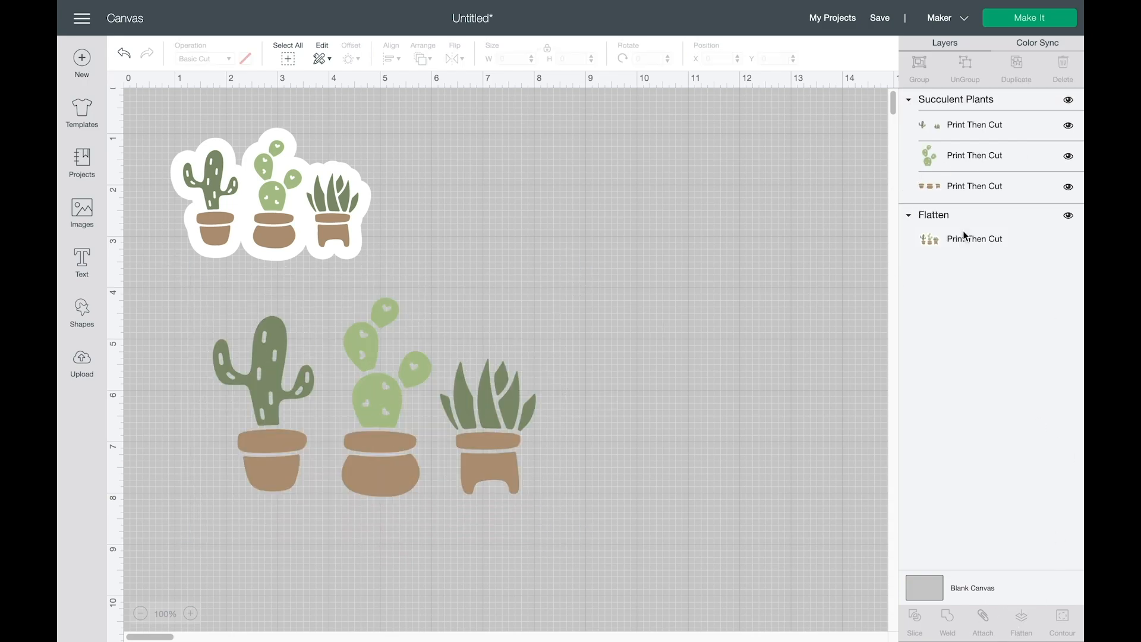
Step: Change the operation of the enlarged succulents group from Print Then Cut to Basic Cut
left_click(971, 184)
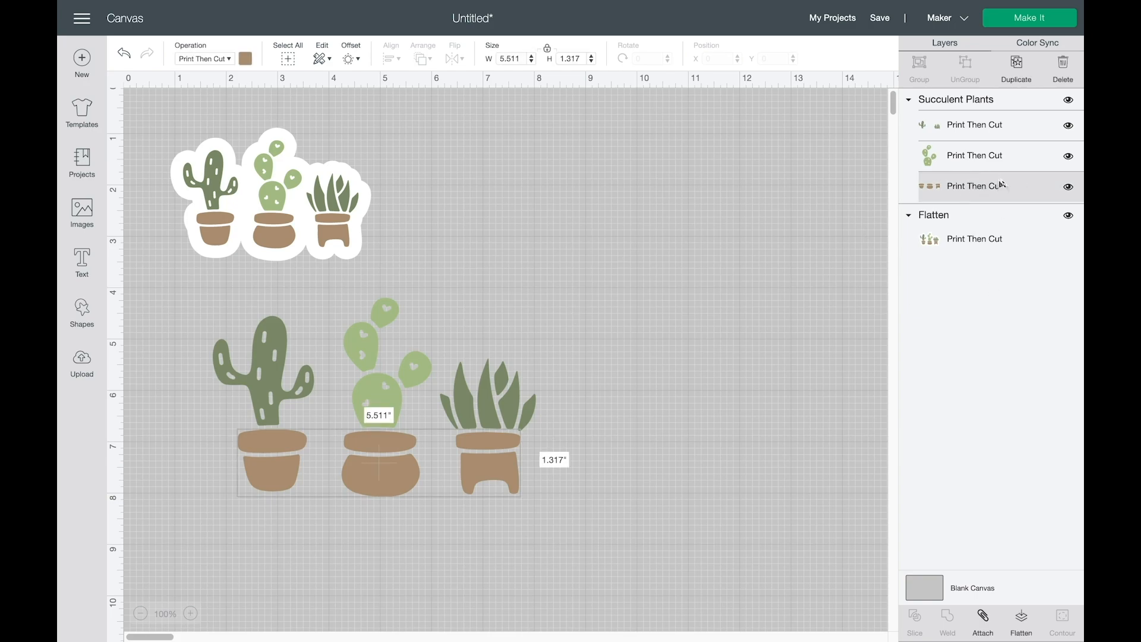
left_click(990, 126)
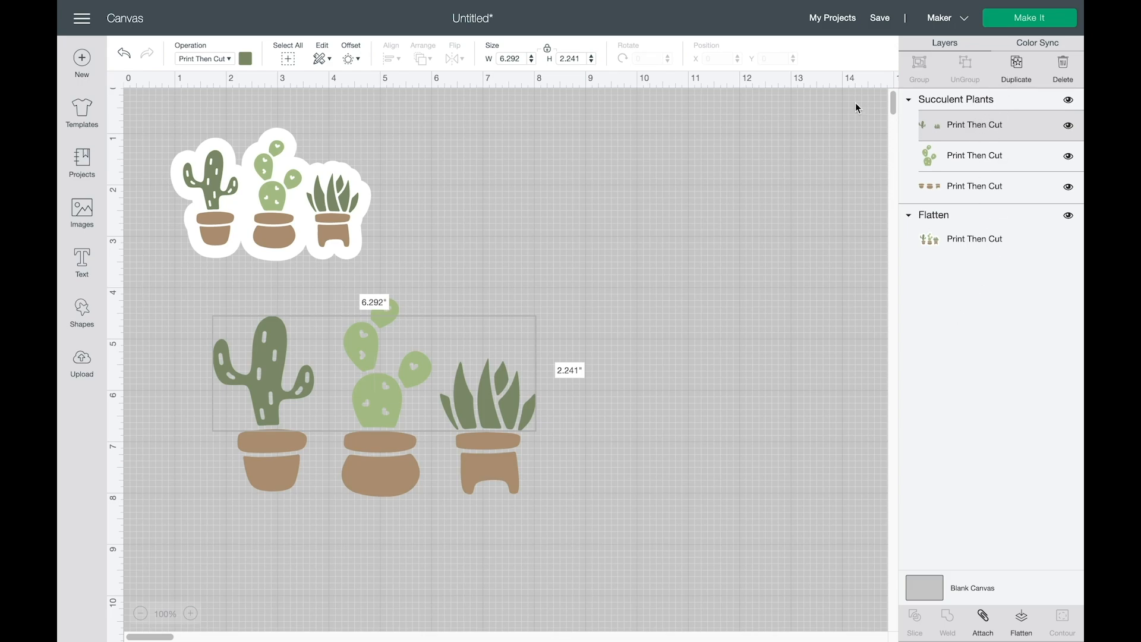
left_click(455, 321)
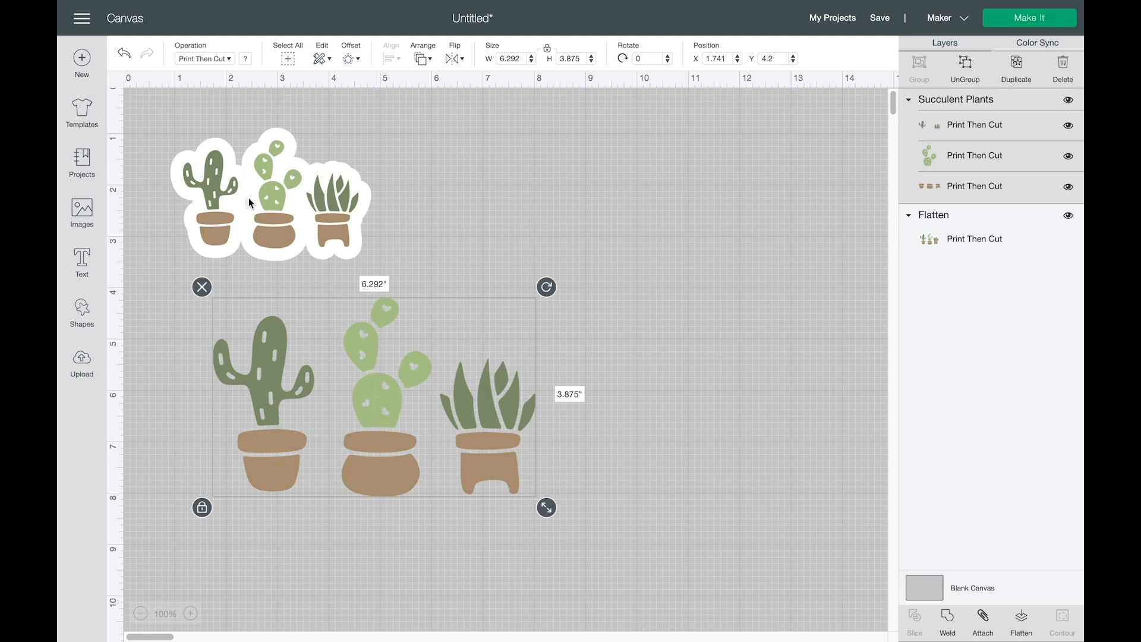
left_click(228, 59)
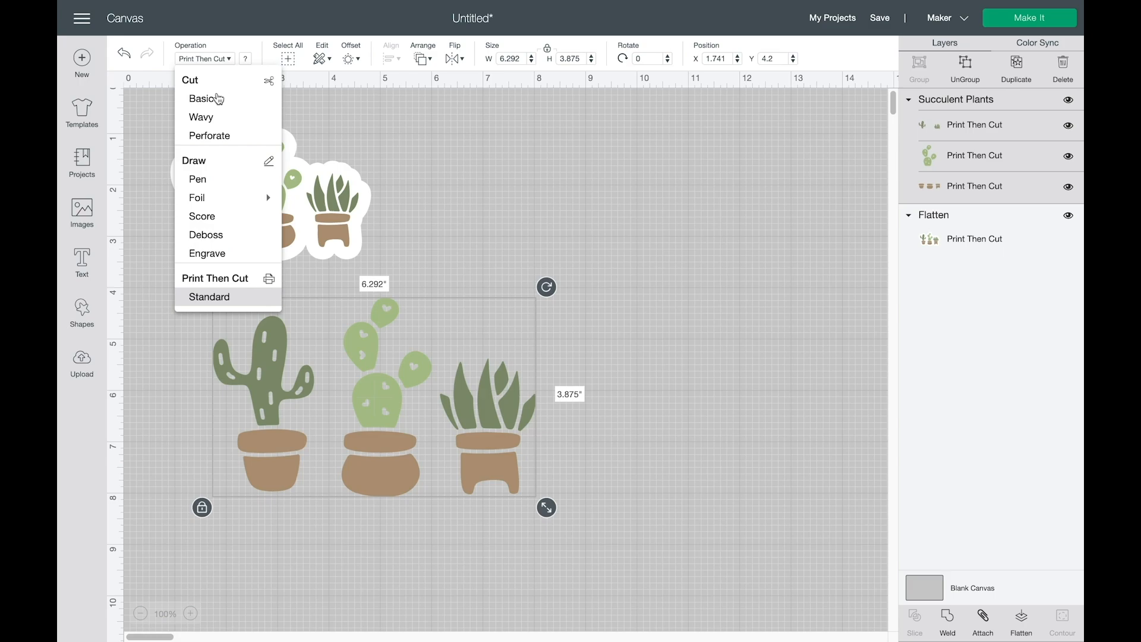
left_click(217, 100)
left_click(656, 389)
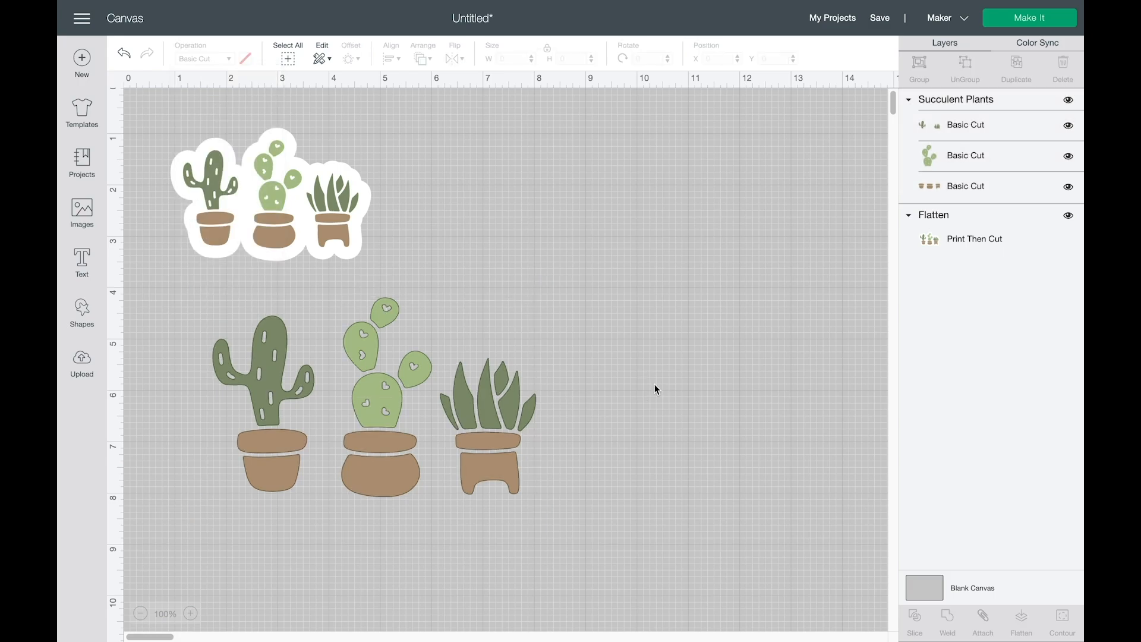
Step: Ungroup the enlarged Basic Cut succulents into separate colour layers
left_click(287, 467)
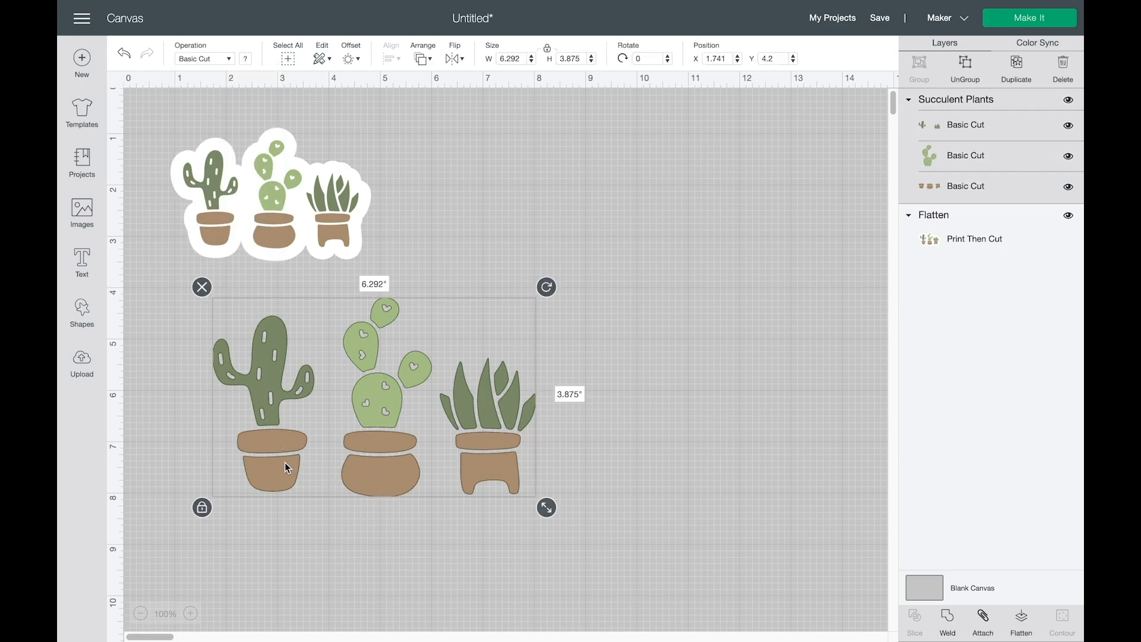
left_click(965, 67)
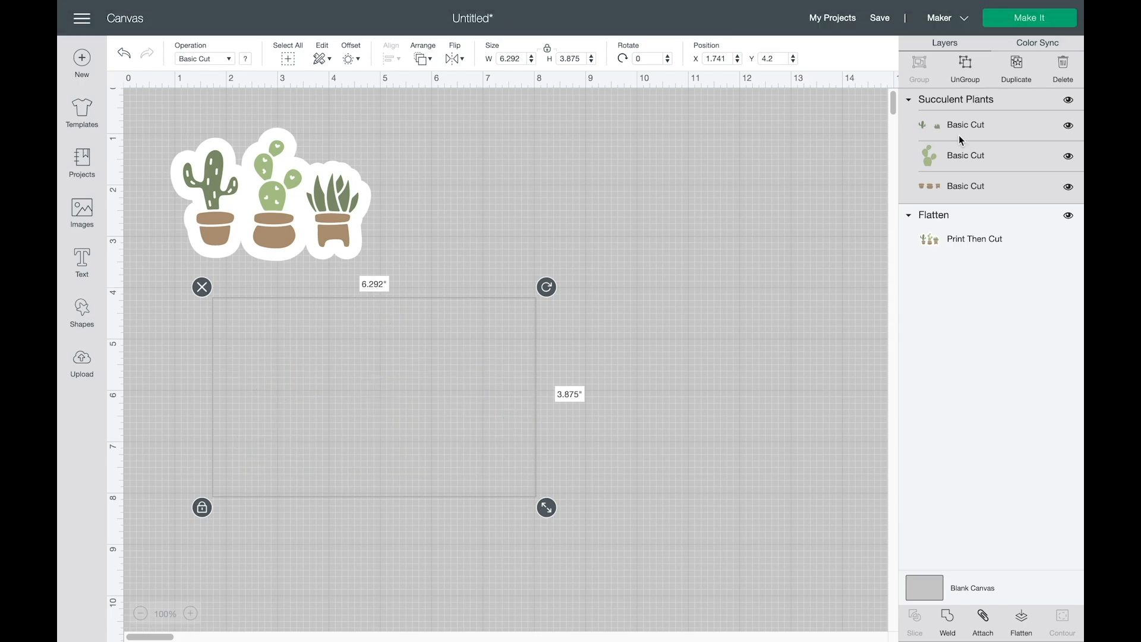
left_click(494, 475)
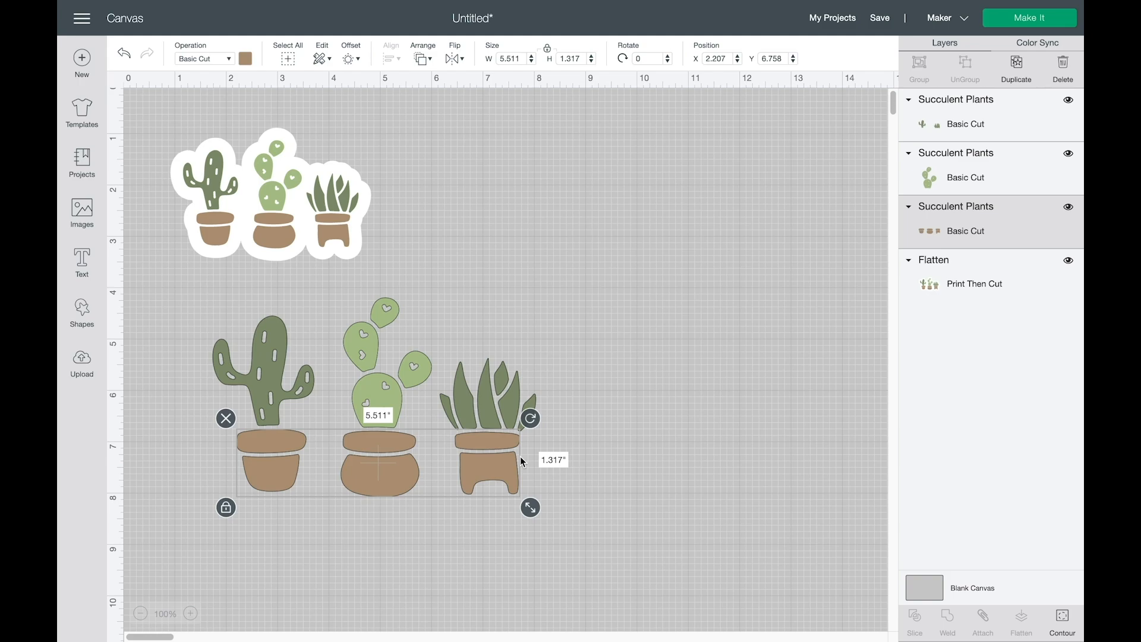
left_click(617, 426)
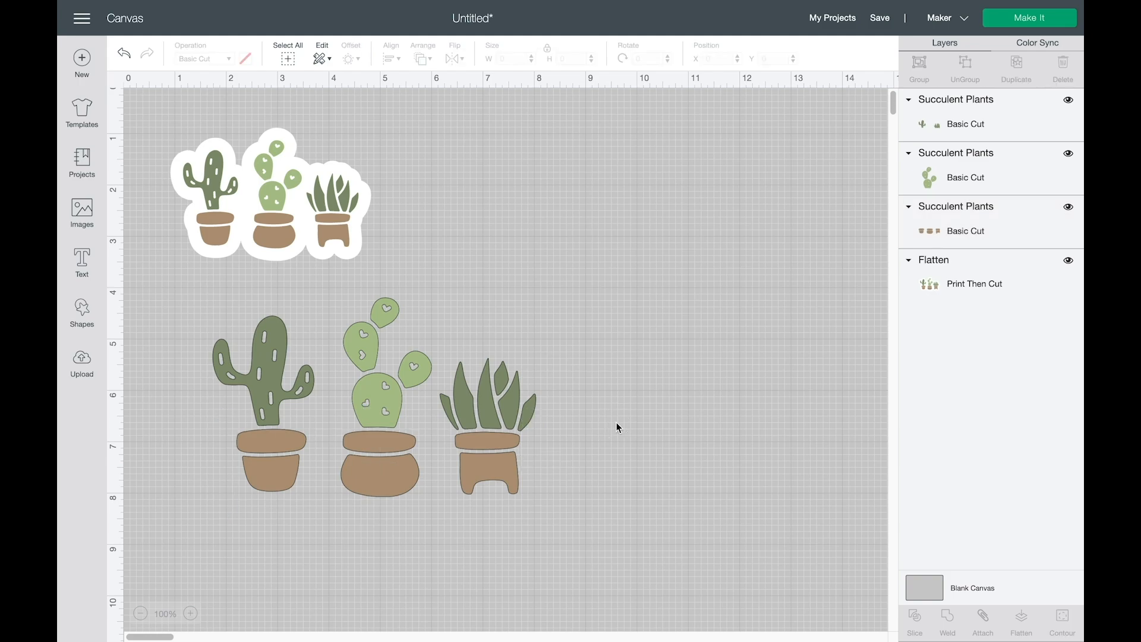
Step: Add a square over the pot below the tall cactus, at about X 0.99, Y 6.74, and slice the brown pots layer with it
left_click(82, 312)
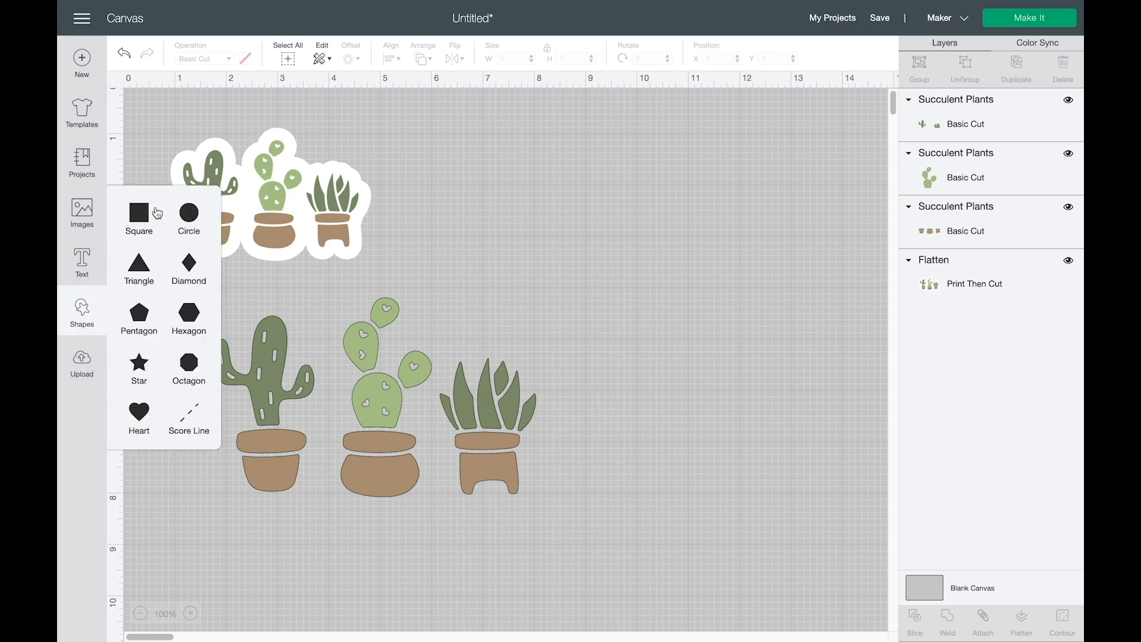
left_click(139, 214)
left_click_drag(308, 245, 297, 493)
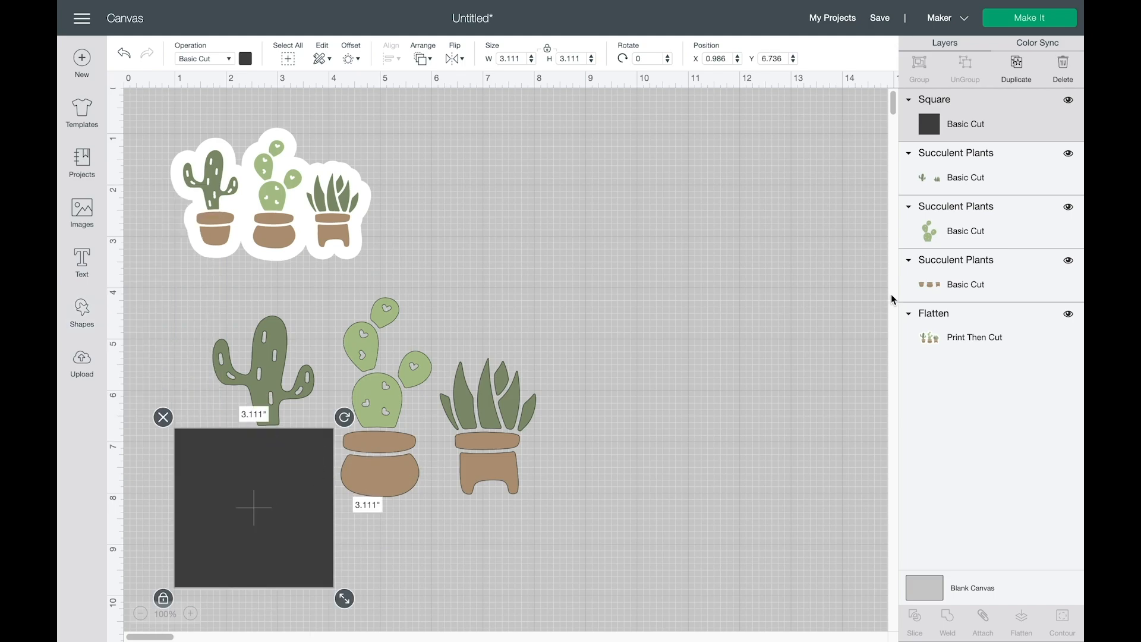
left_click(959, 290, "shift")
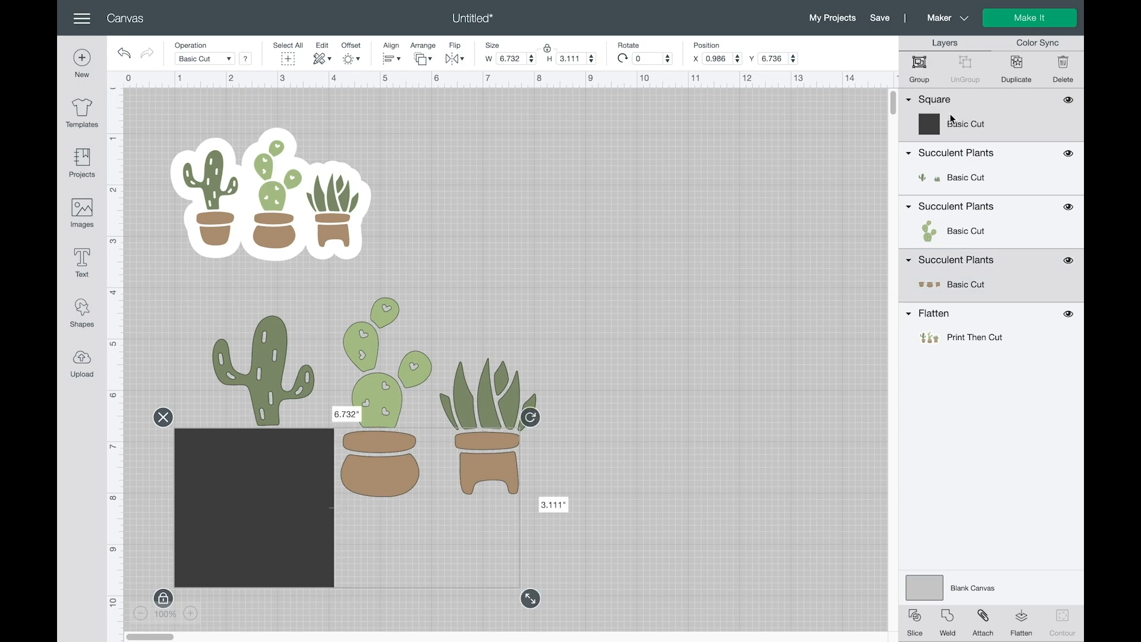
left_click(915, 621)
Step: Delete the leftover square and the dark pot-shaped slice, then check that the tall cactus's pot selects separately
left_click(271, 507)
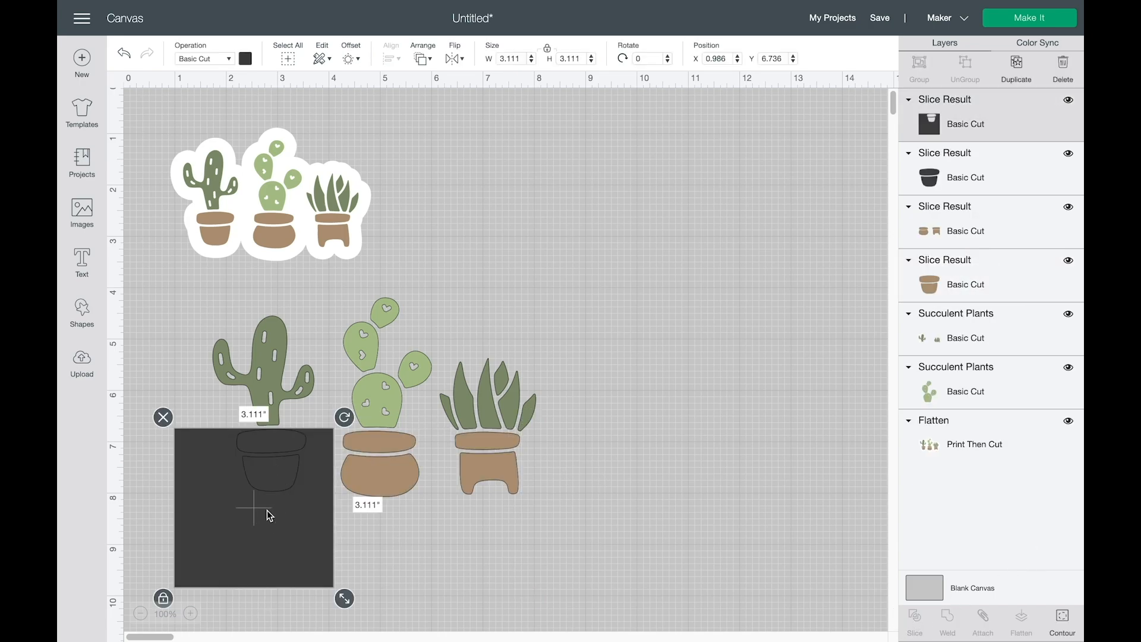
key("Delete")
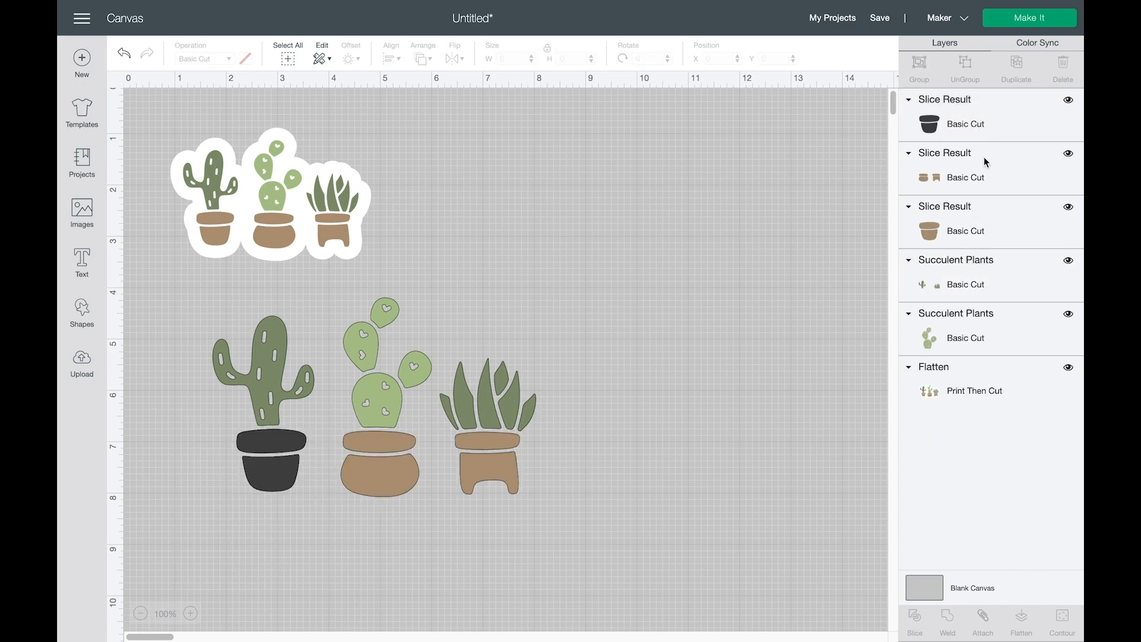
left_click(979, 125)
key("Delete")
left_click(268, 459)
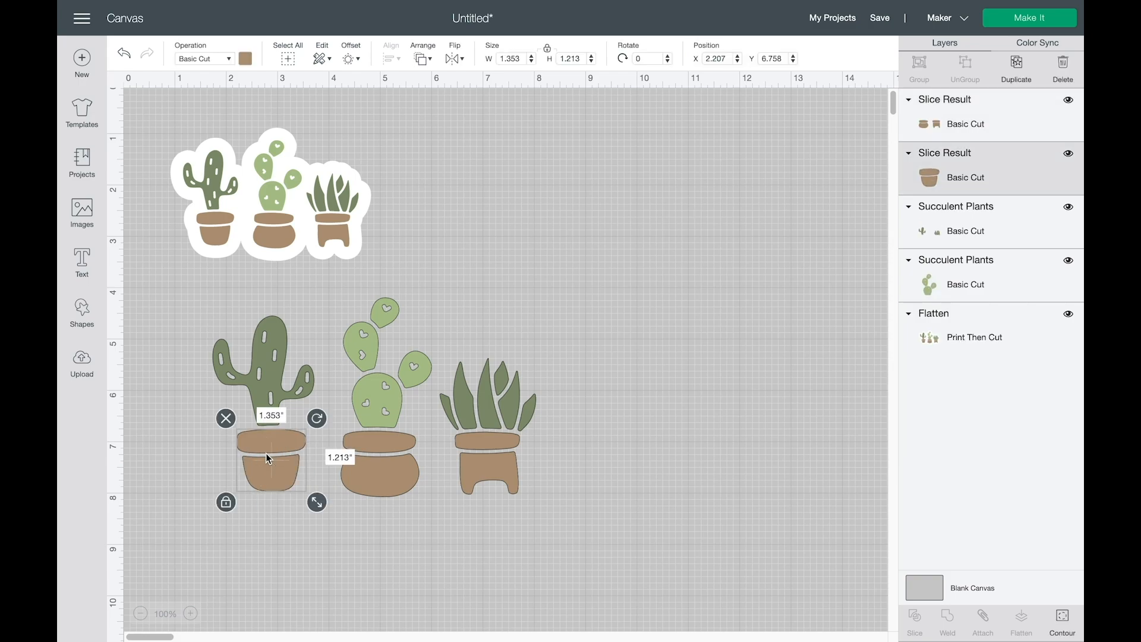
left_click(382, 470)
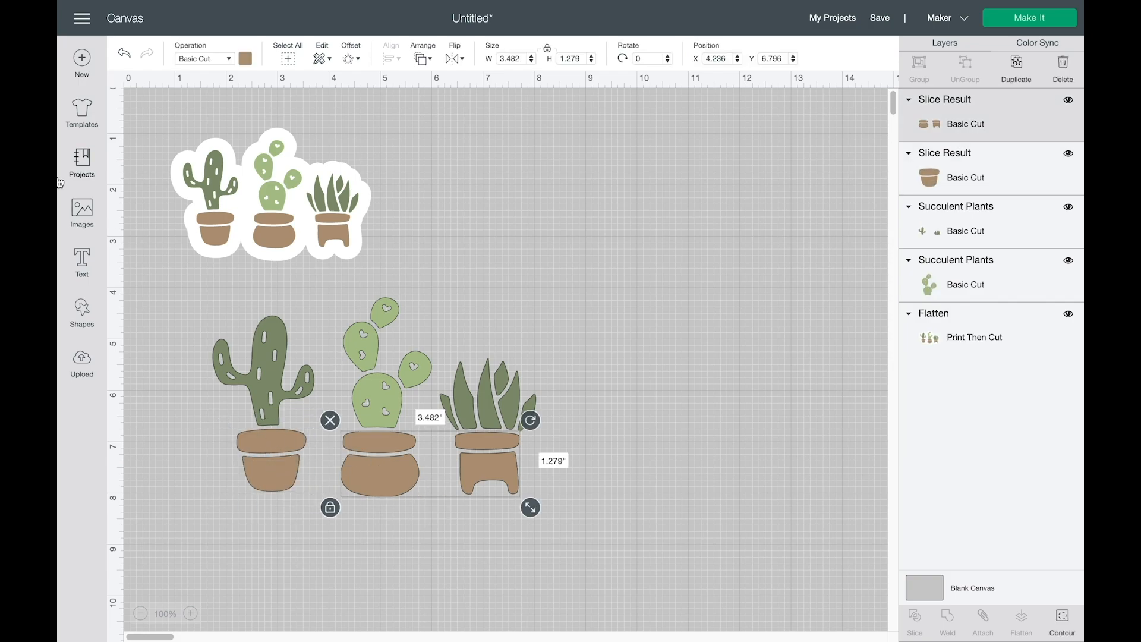
Step: Cover the middle pot with a new square shrunk to about 2.31 in and slice the remaining two-pot layer with it
left_click(83, 310)
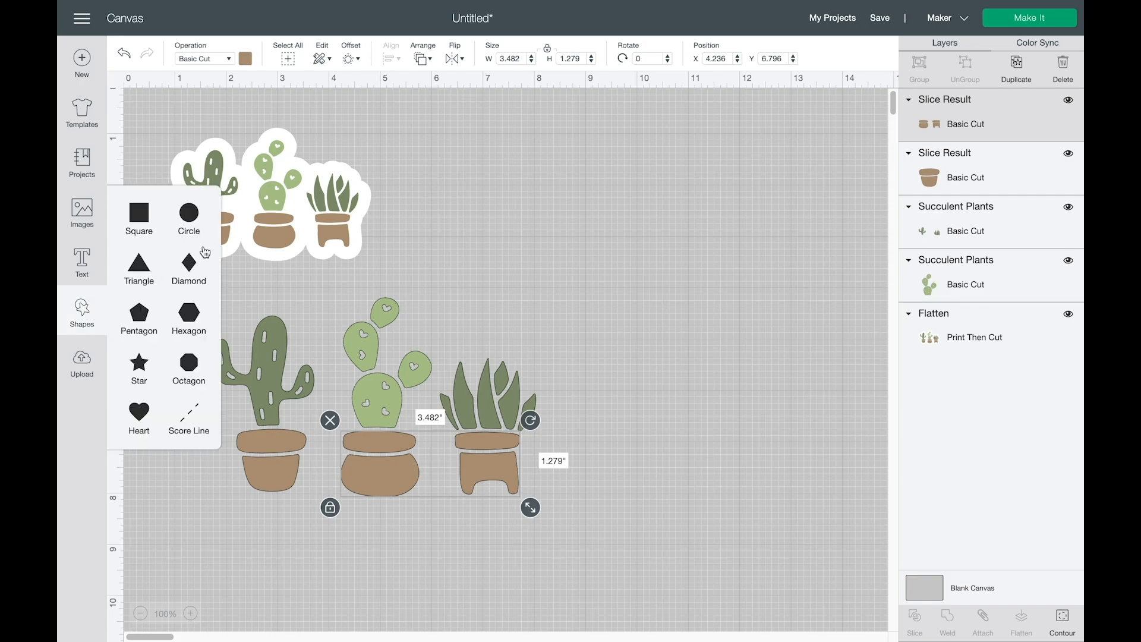
left_click(139, 214)
left_click_drag(298, 209, 420, 472)
left_click_drag(491, 598, 450, 560)
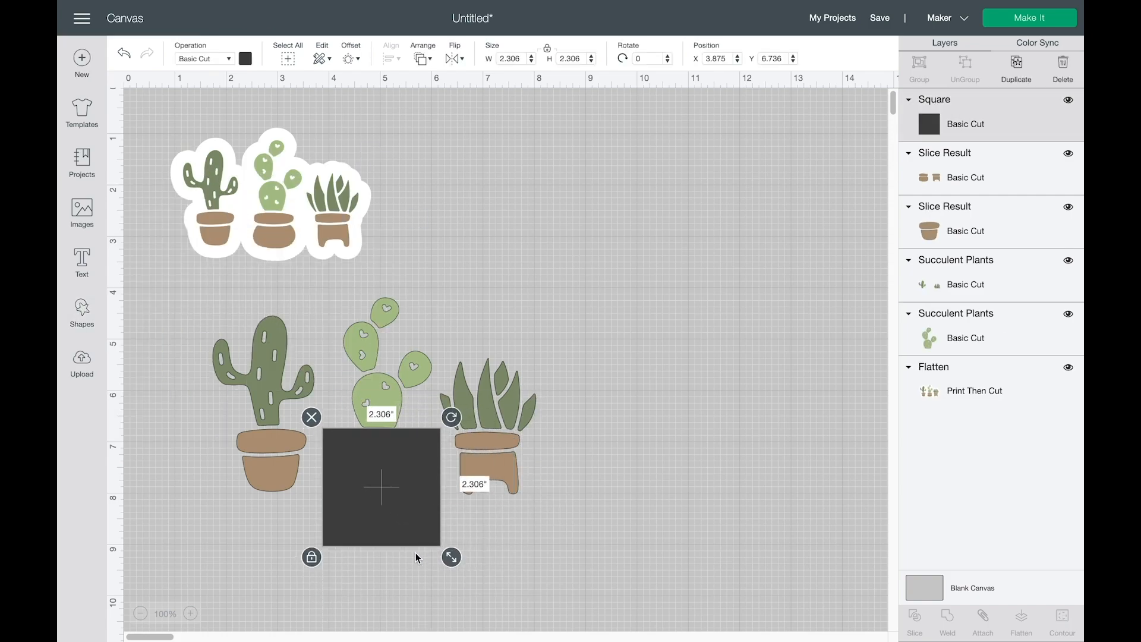
left_click_drag(392, 487, 394, 488)
left_click(497, 472, "shift")
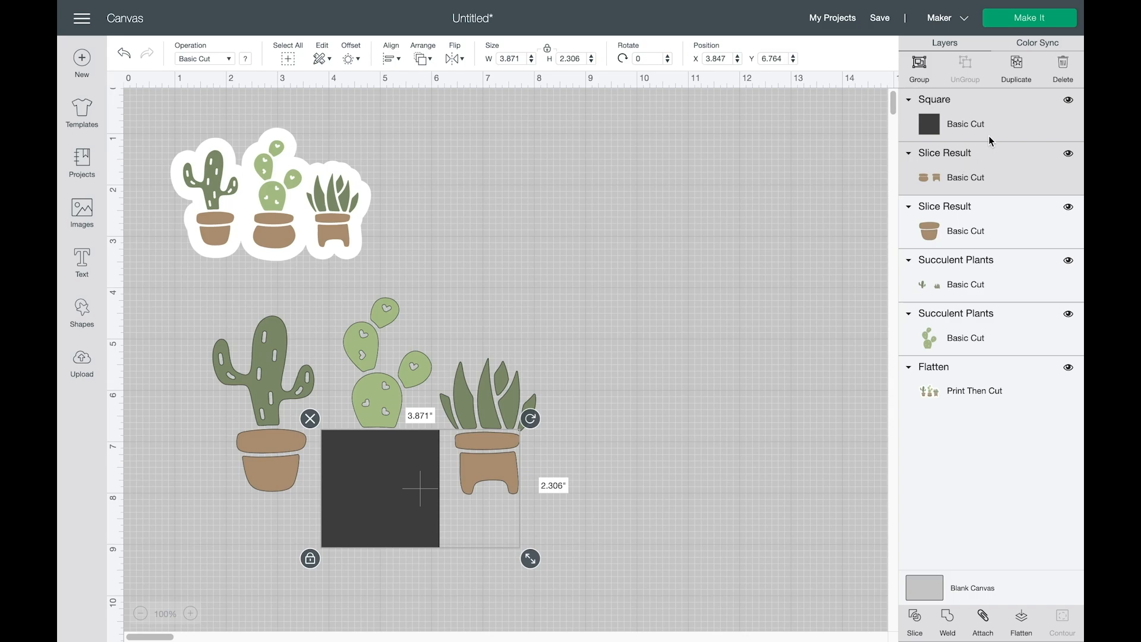
left_click(915, 619)
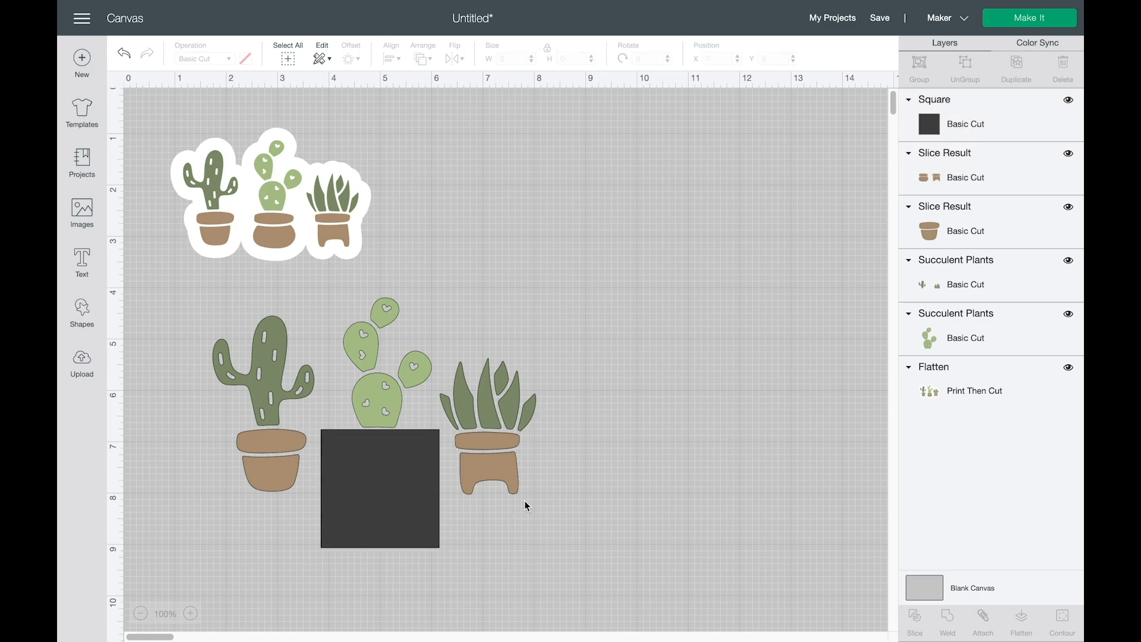
Step: Delete the leftover square and dark slice from the middle pot, and check the two remaining pots as separate pieces
left_click(409, 524)
key("Delete")
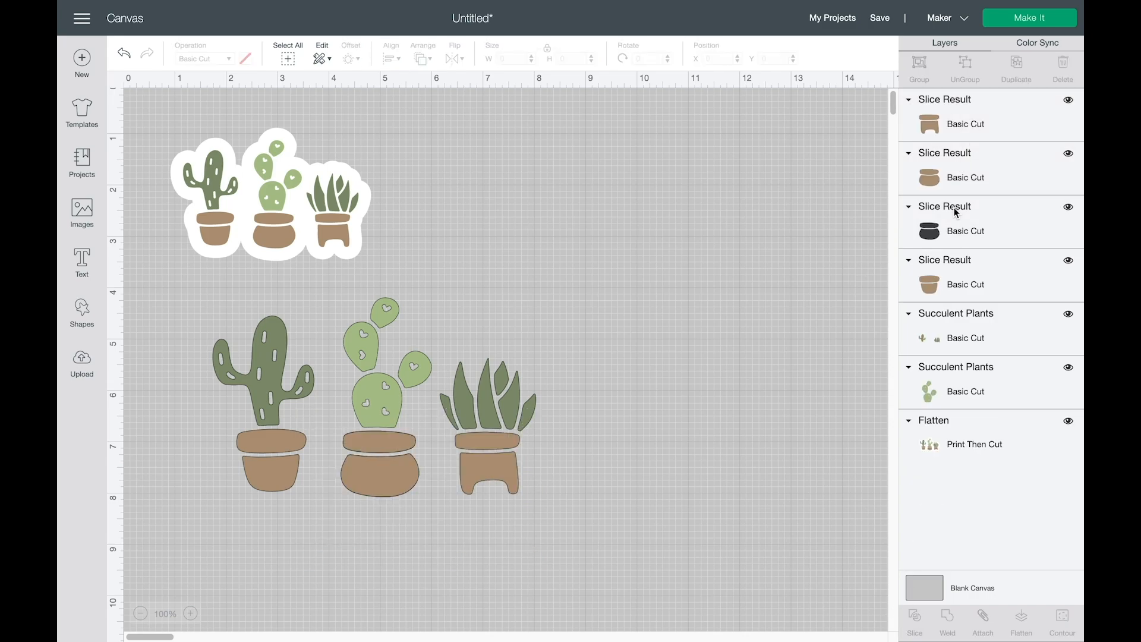
left_click(958, 232)
key("Delete")
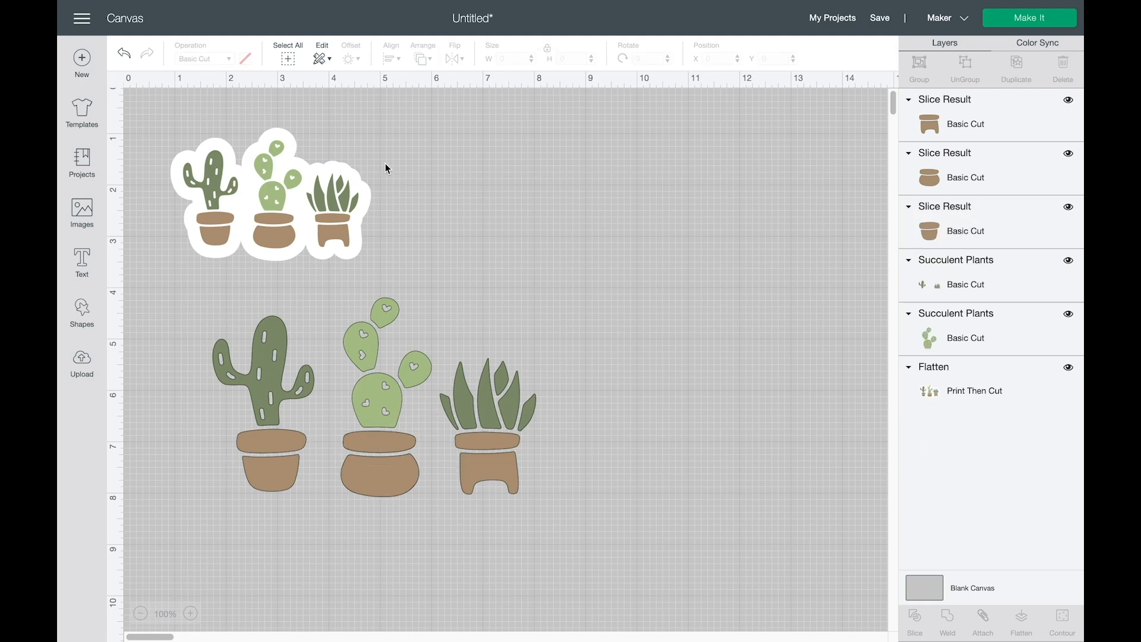
left_click(413, 479)
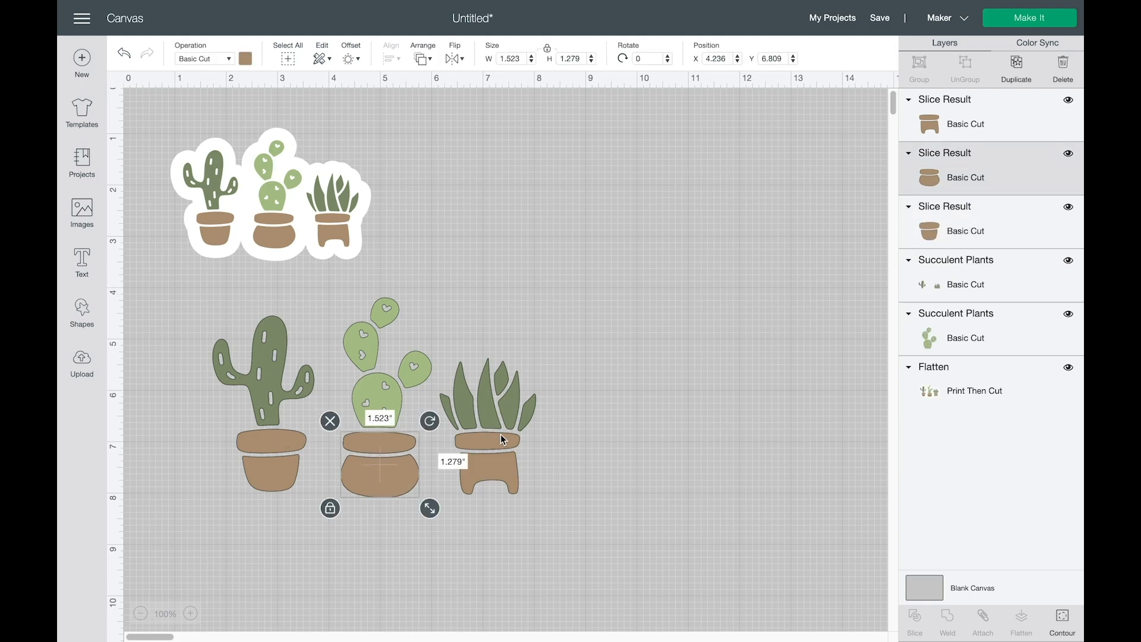
left_click(493, 458)
left_click(635, 479)
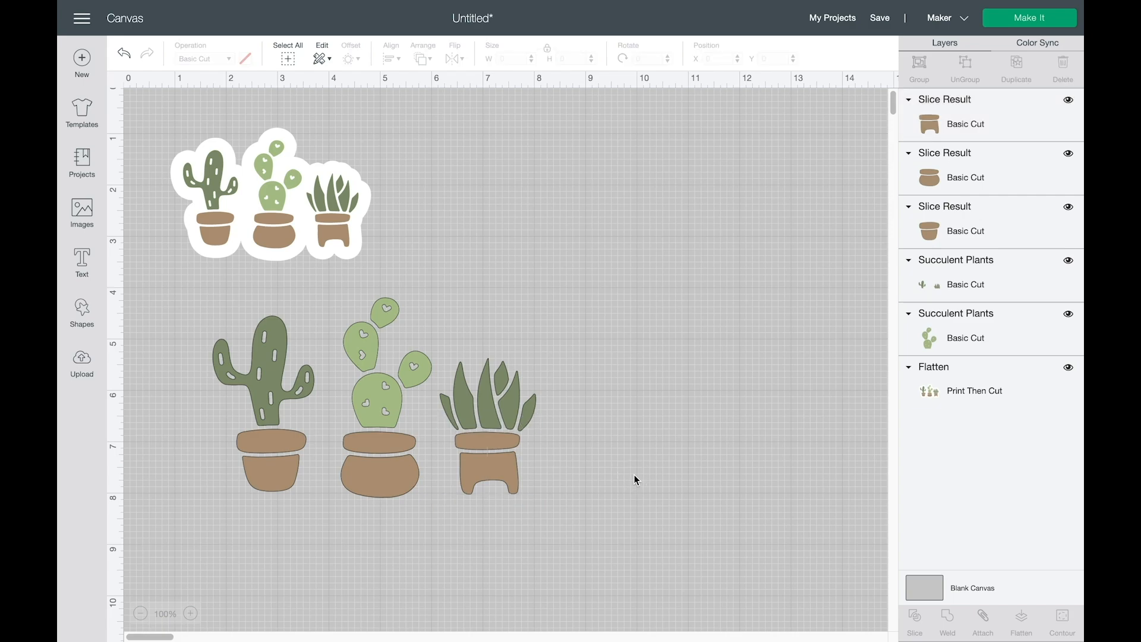
Step: Add a square over the tall cactus, at about X 1.04, Y 3.61, and slice the dark green plants layer with it
left_click(967, 297)
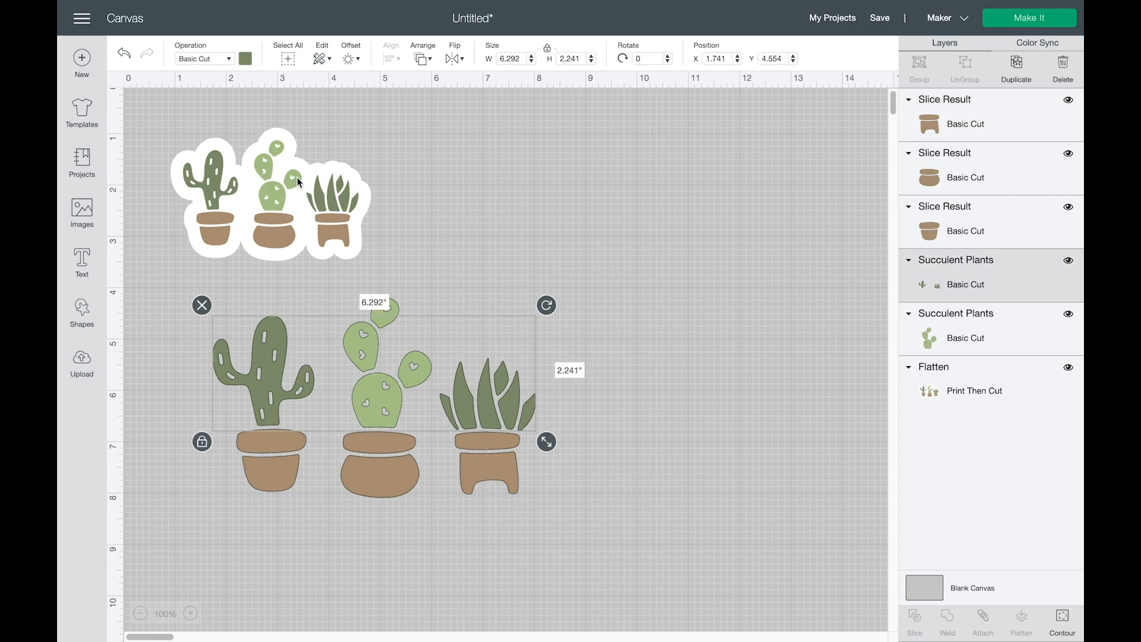
left_click(80, 314)
left_click(127, 220)
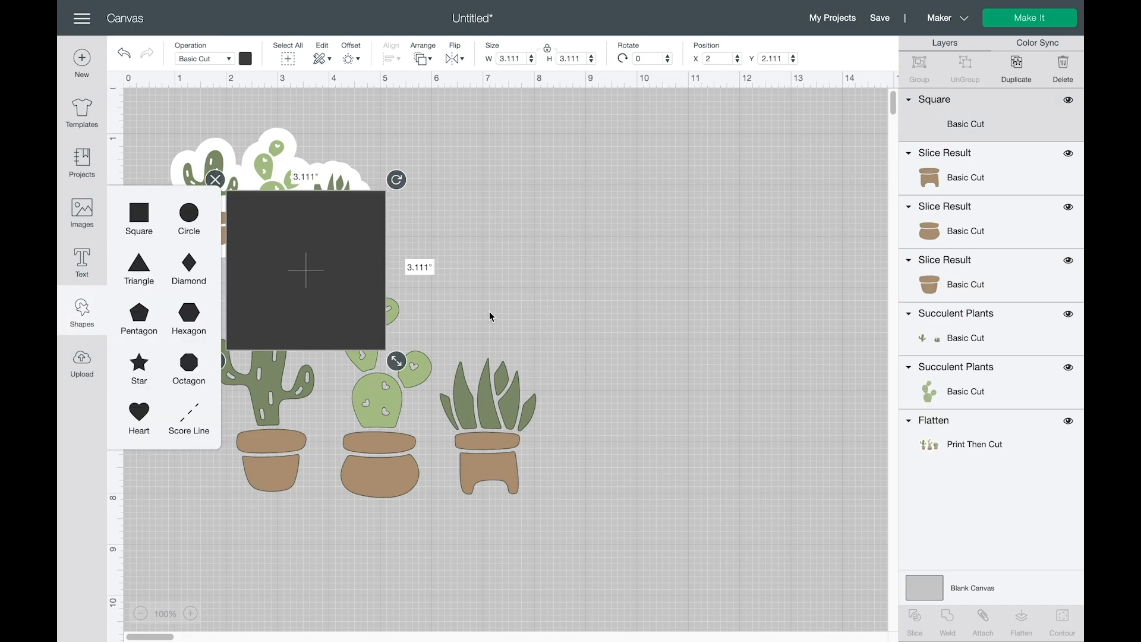
left_click_drag(295, 280, 265, 352)
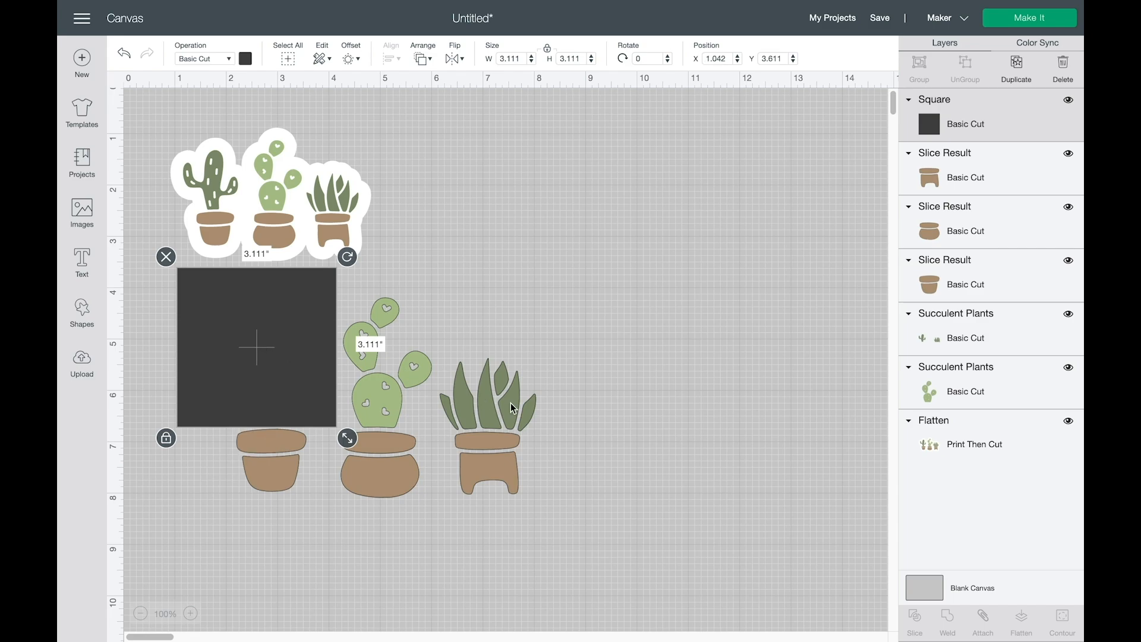
left_click(984, 332, "shift")
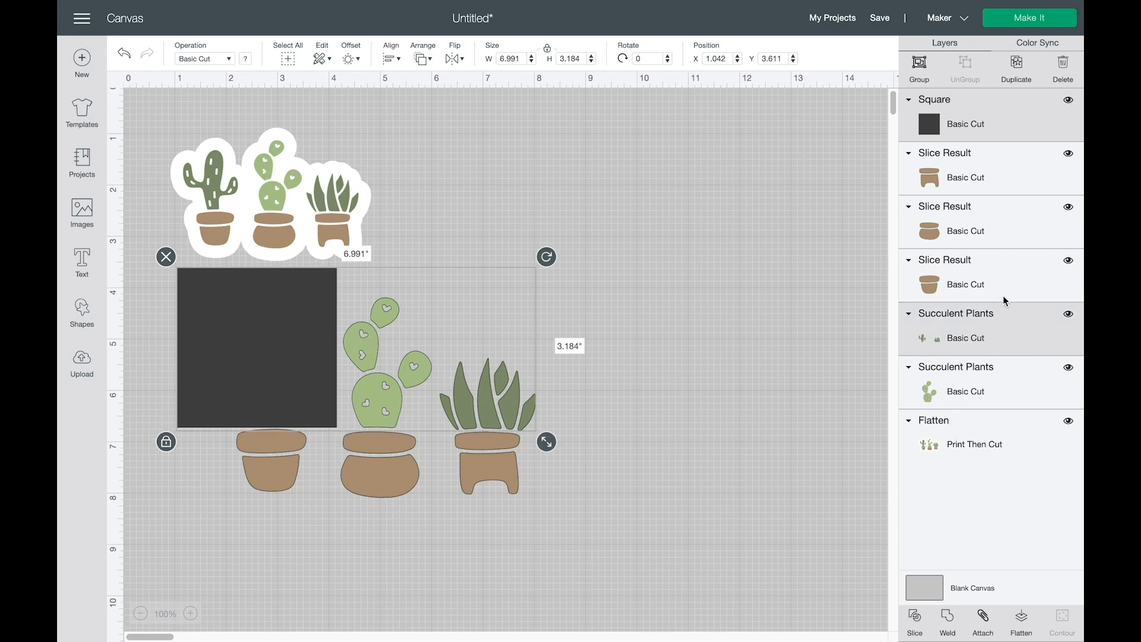
left_click(972, 122)
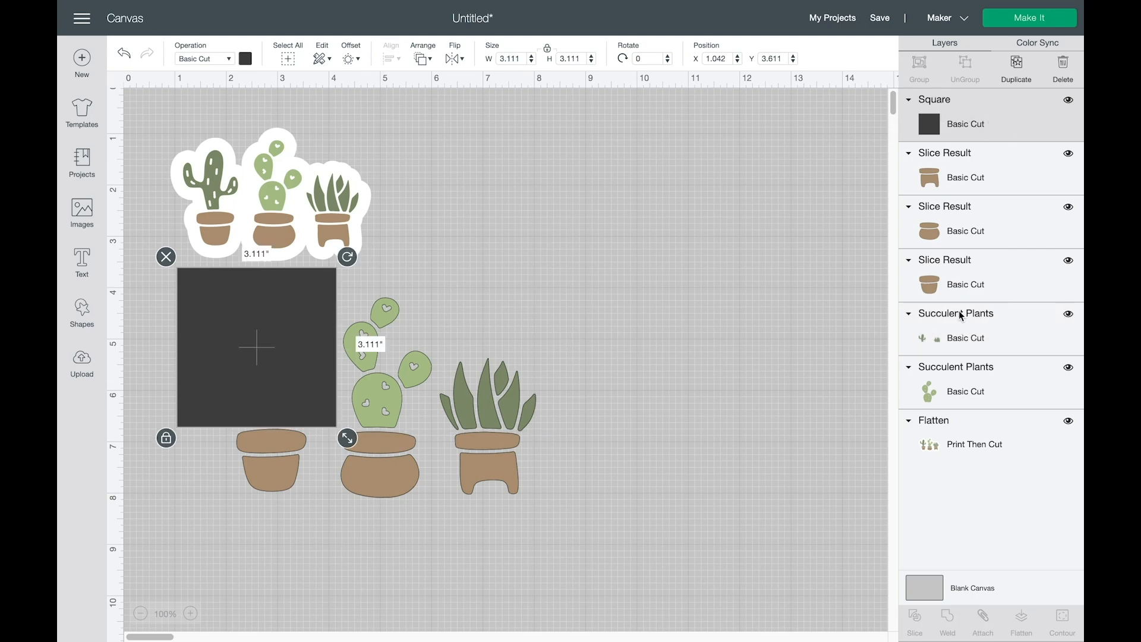
left_click(964, 335, "shift")
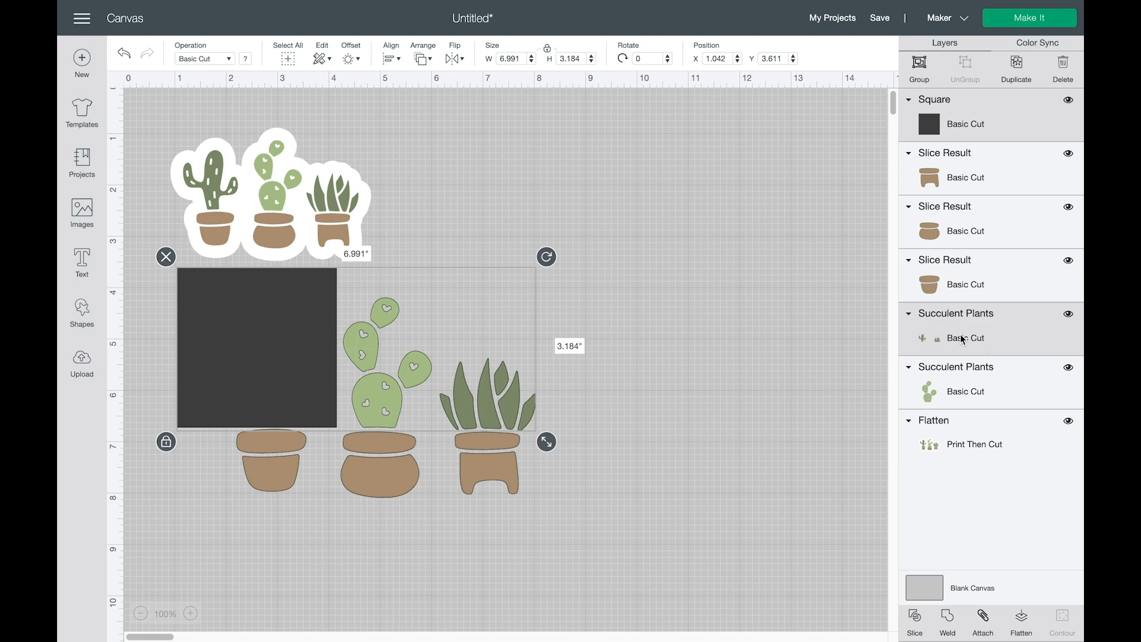
left_click(915, 619)
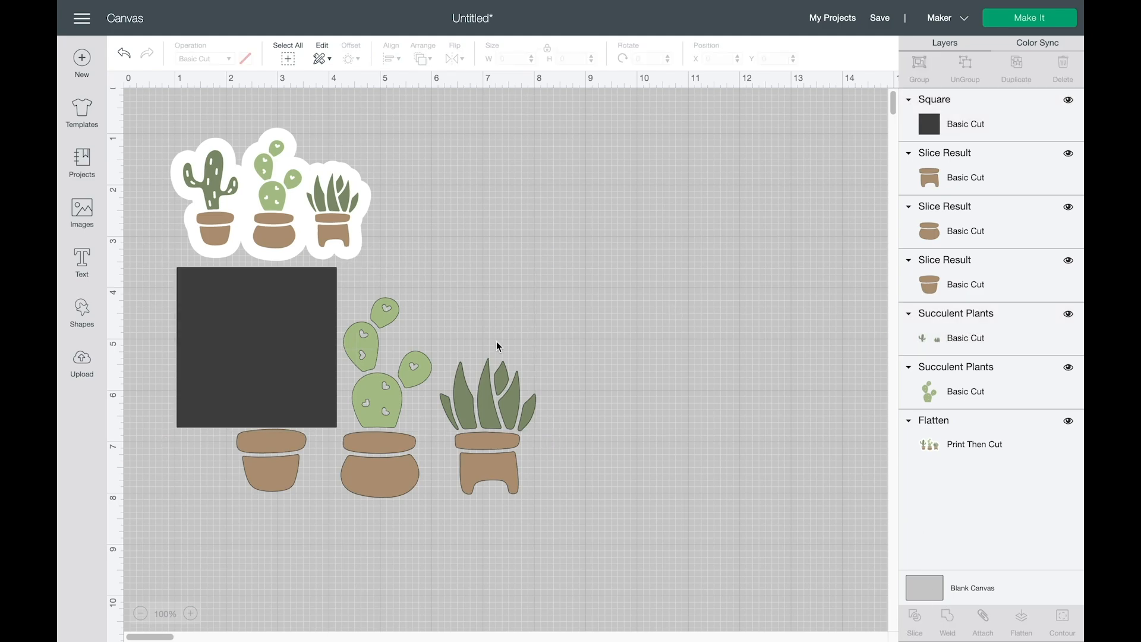
Step: Delete the leftover square and the dark cactus-shaped slice, and check the two dark green plants as separate pieces
left_click(295, 294)
key("Delete")
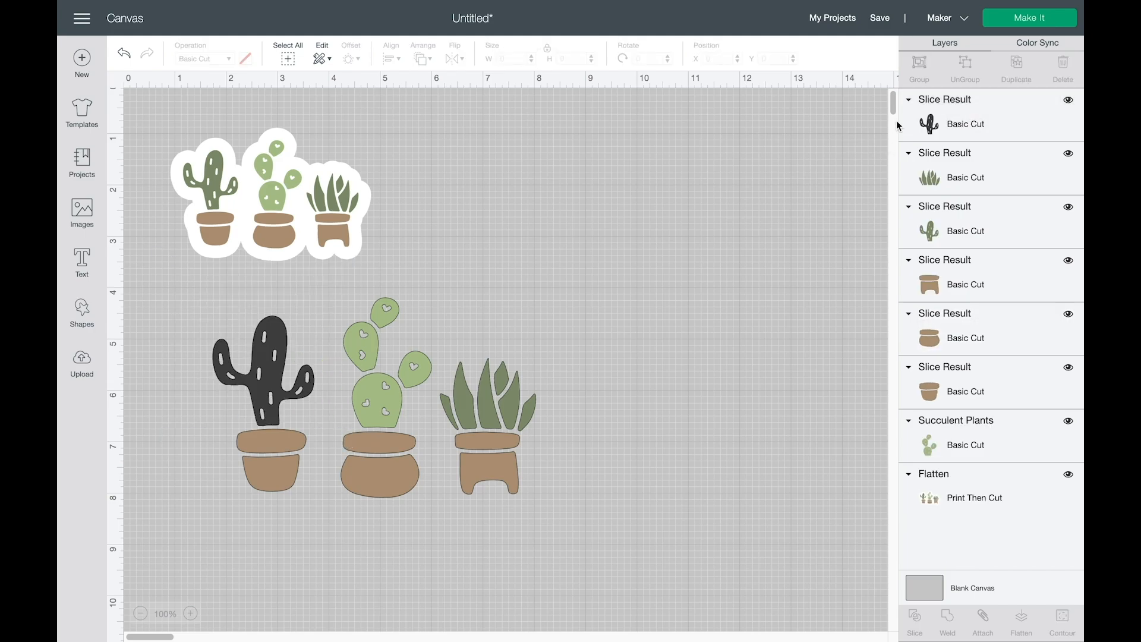
left_click(930, 128)
key("Delete")
left_click(280, 384)
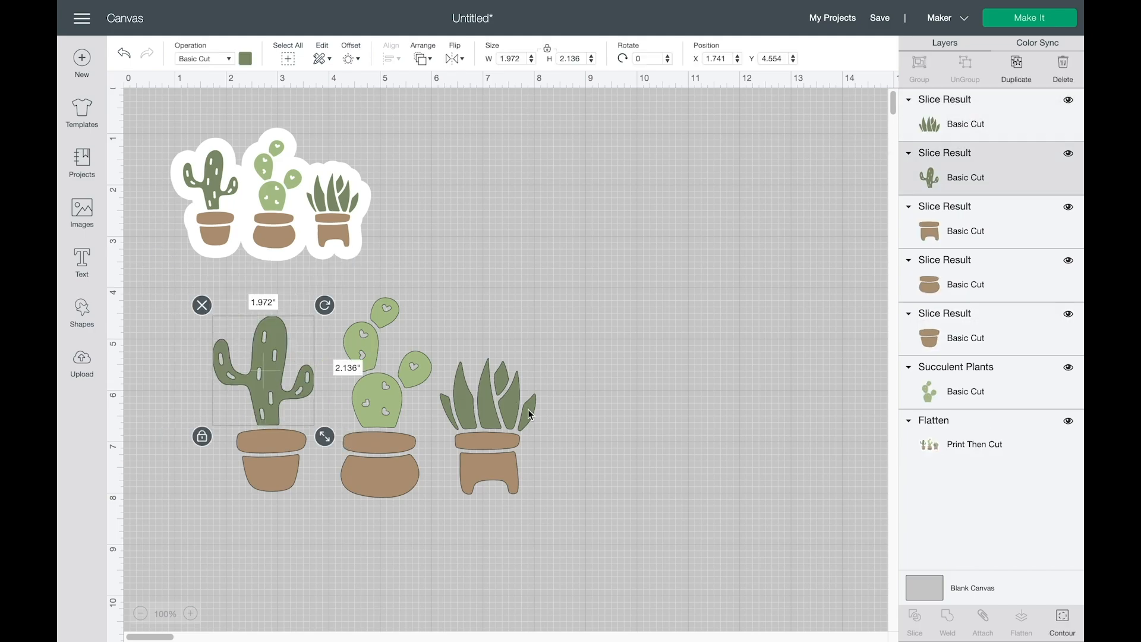
left_click(524, 415)
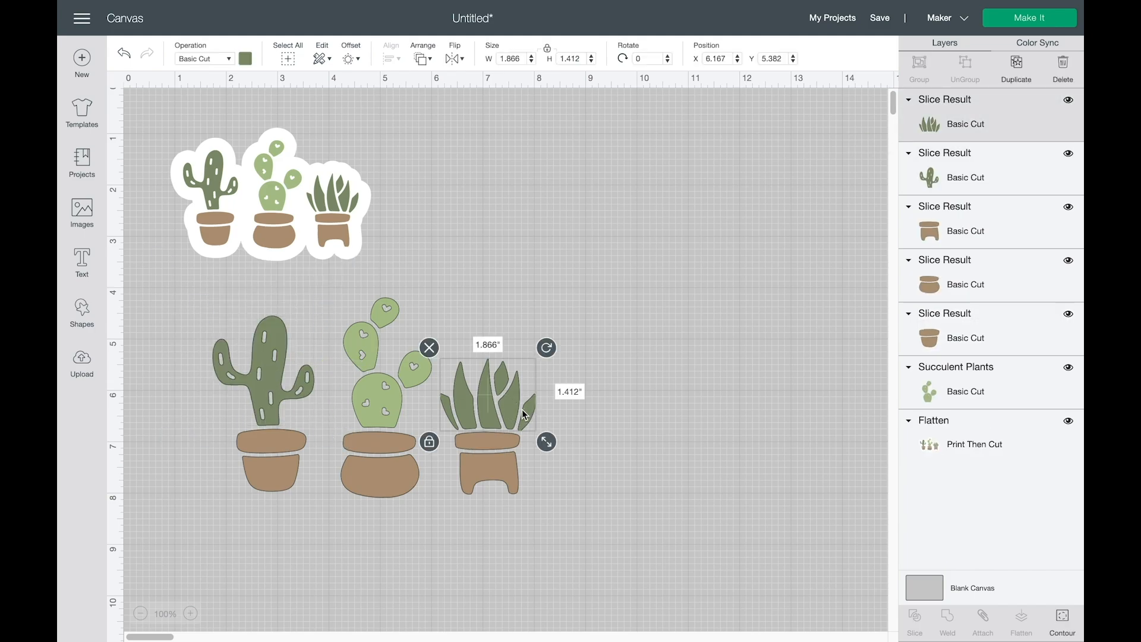
left_click(628, 487)
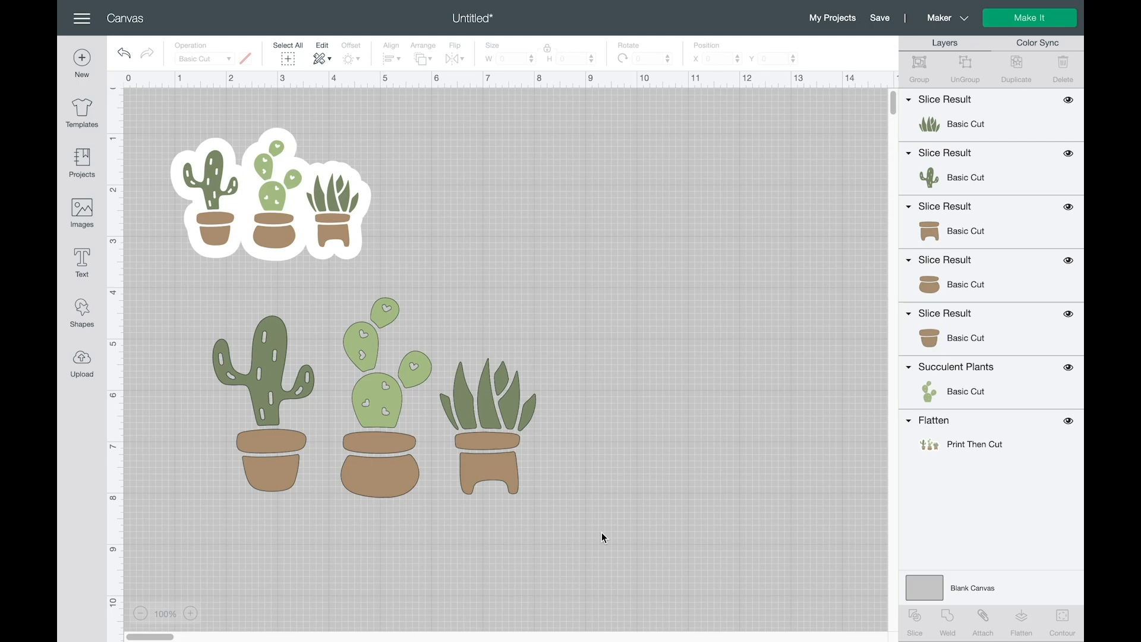
Step: Add a 0.25 in rounded offset with welded offsets around the spiky succulent and its pot
left_click_drag(613, 551, 177, 299)
left_click(485, 465)
left_click_drag(608, 536, 444, 333)
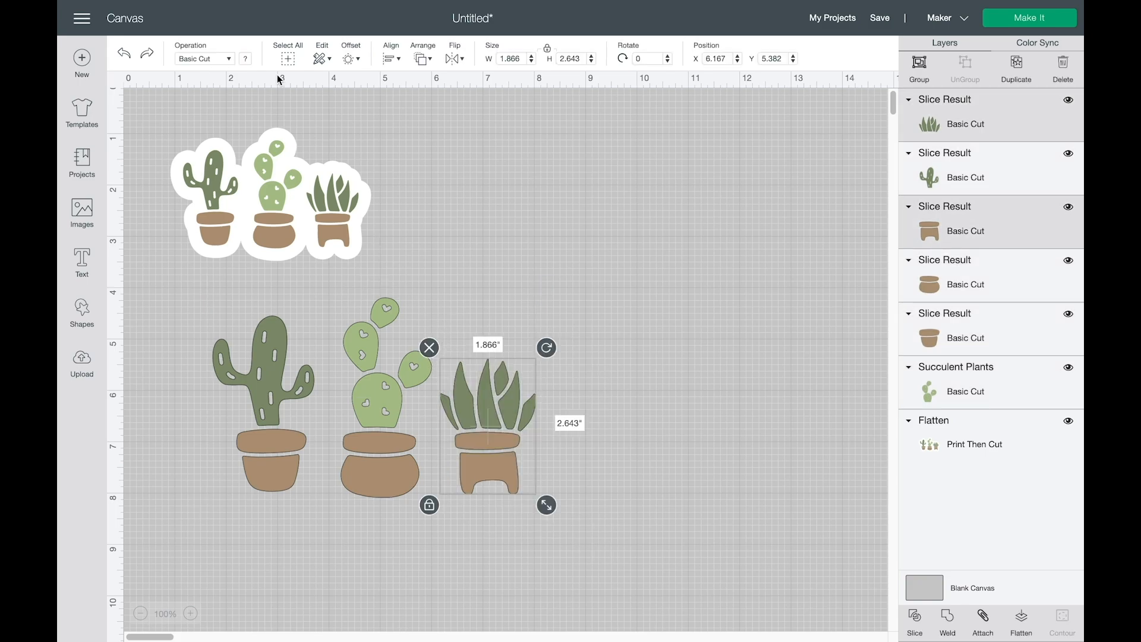
left_click(357, 64)
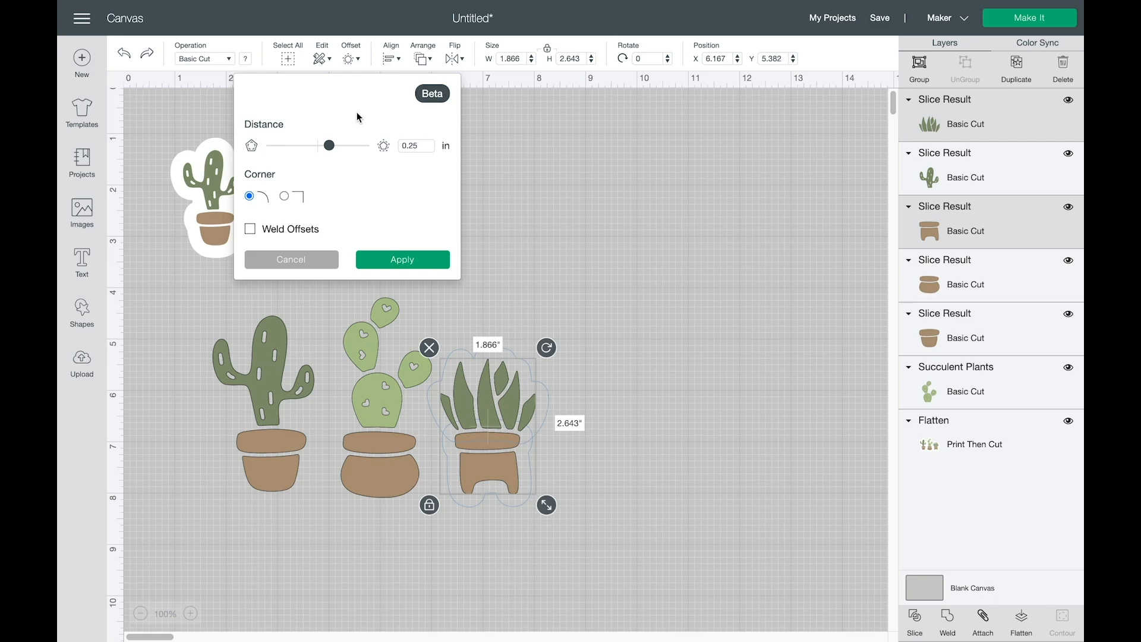
left_click(301, 229)
left_click(403, 261)
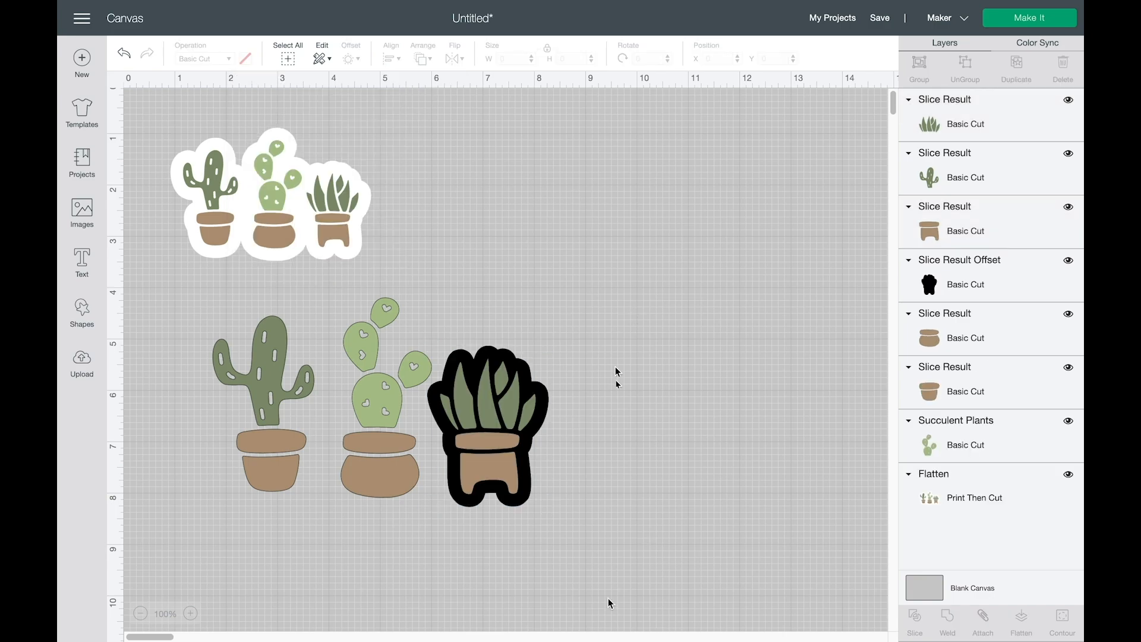
Step: Select the light green cactus together with its pot and apply an offset around both pieces
left_click_drag(423, 522, 355, 365)
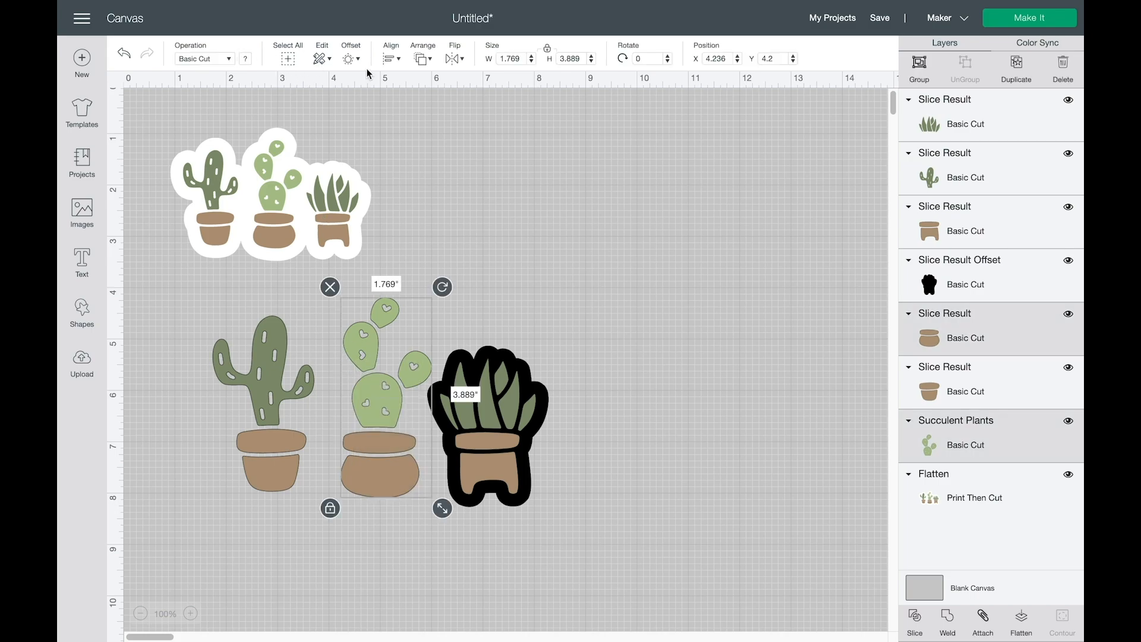
left_click(349, 58)
left_click(402, 260)
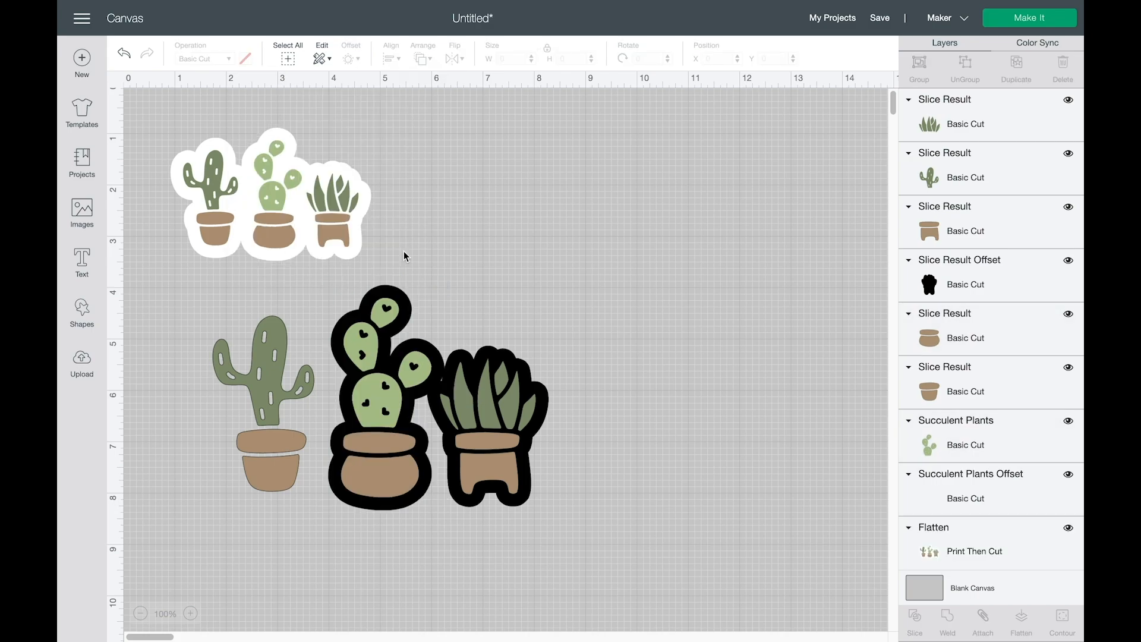
Step: Undo the accidental move beside the tall cactus, and apply an offset around the tall cactus and its pot
left_click(293, 475)
left_click_drag(292, 471, 212, 302)
key("super+z")
left_click_drag(287, 554, 216, 305)
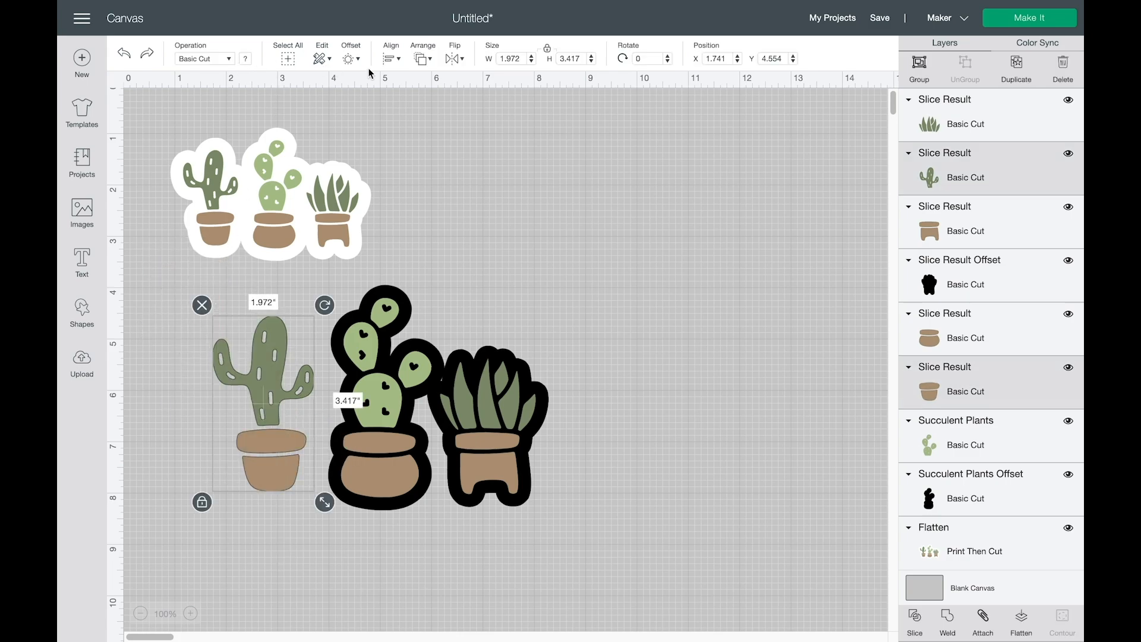
left_click(350, 59)
left_click(381, 256)
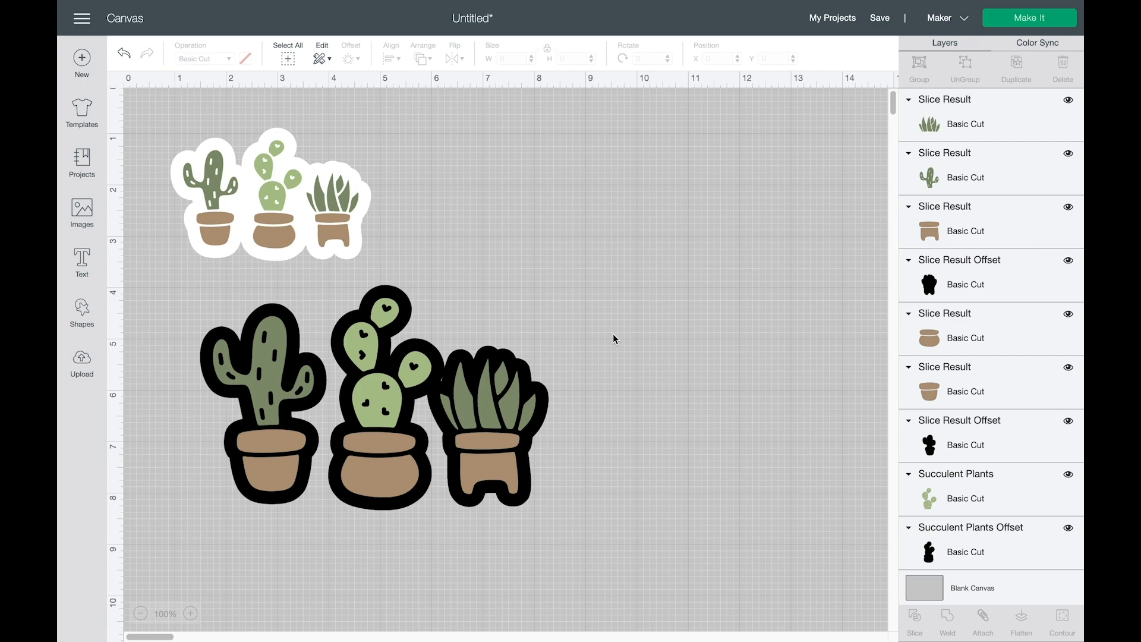
Step: Move the outlined spiky succulent to about X 6.85, Y 5.01, and flatten the light green cactus with its pot and offset
left_click_drag(606, 575, 551, 384)
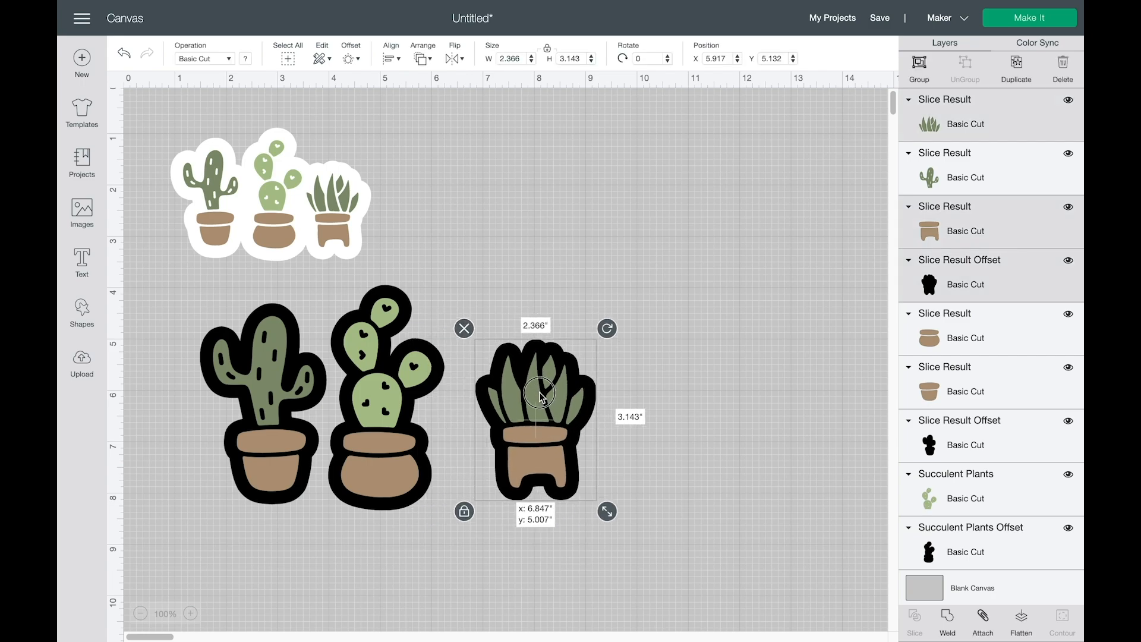
left_click(456, 529)
left_click_drag(392, 425, 371, 307)
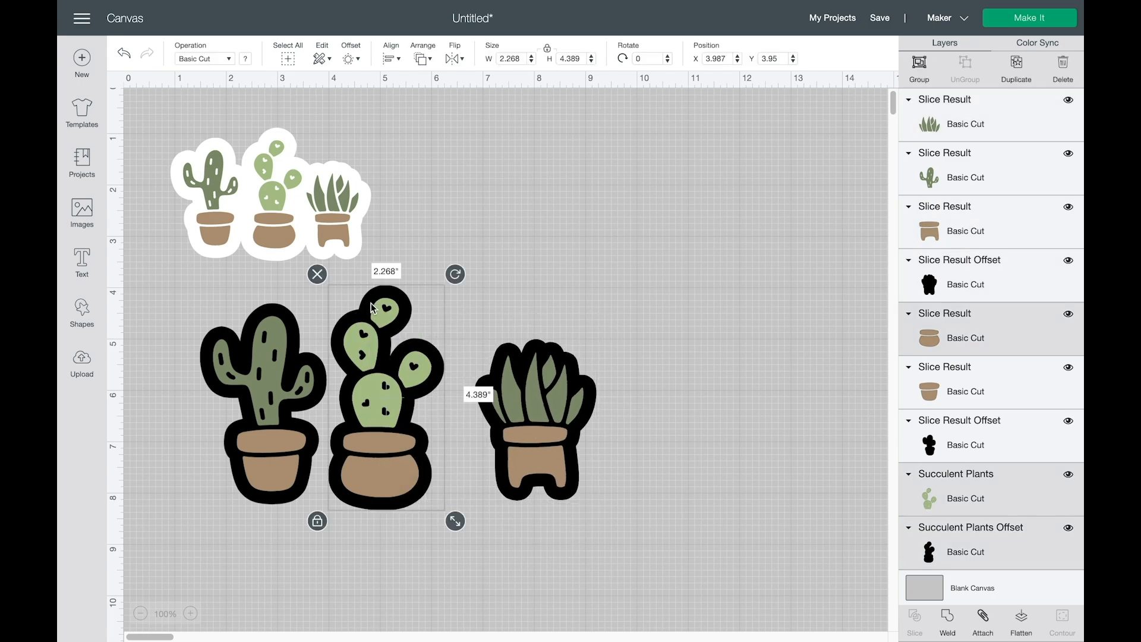
left_click(1021, 621)
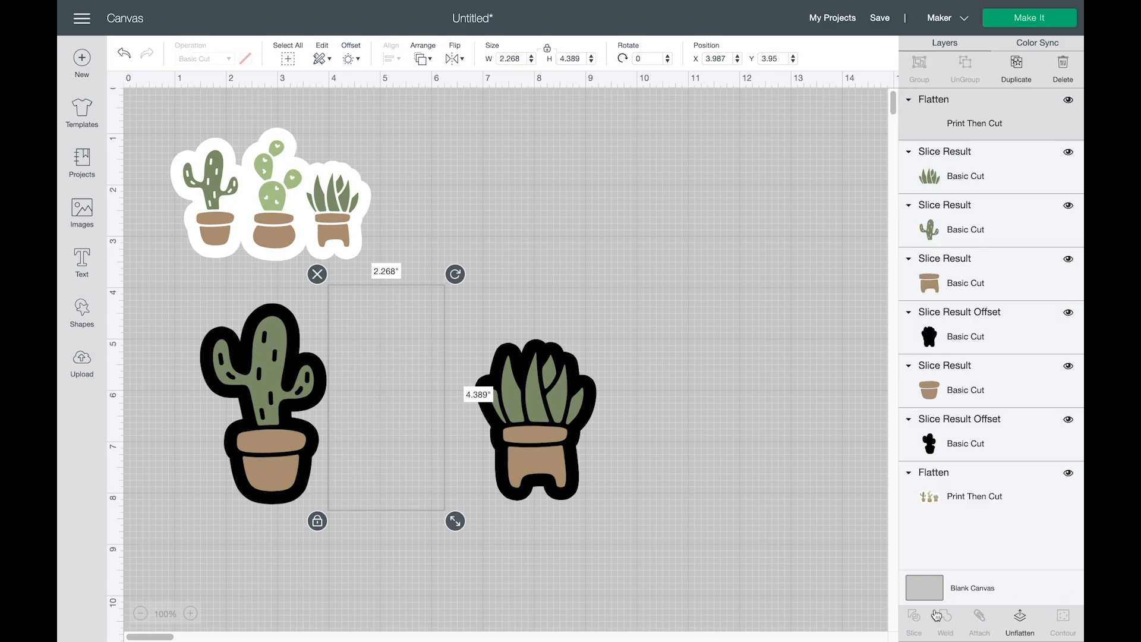
Step: Flatten the spiky succulent and the tall cactus, each with its pot and offset, into separate Print Then Cut images
left_click_drag(670, 547, 497, 323)
left_click(1020, 621)
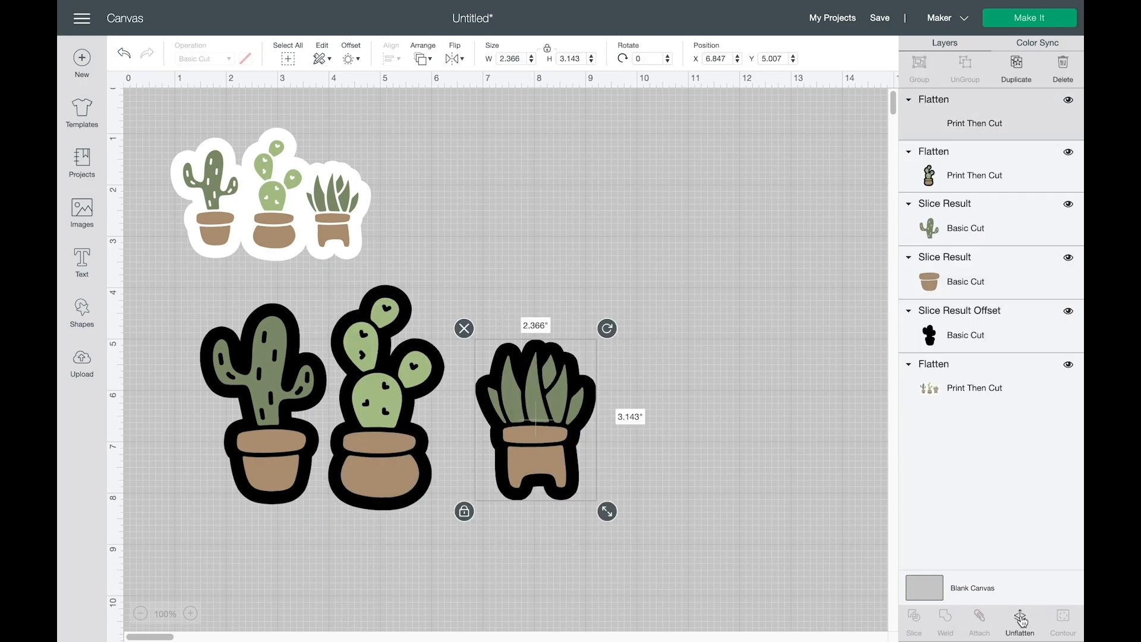
left_click_drag(301, 550, 230, 327)
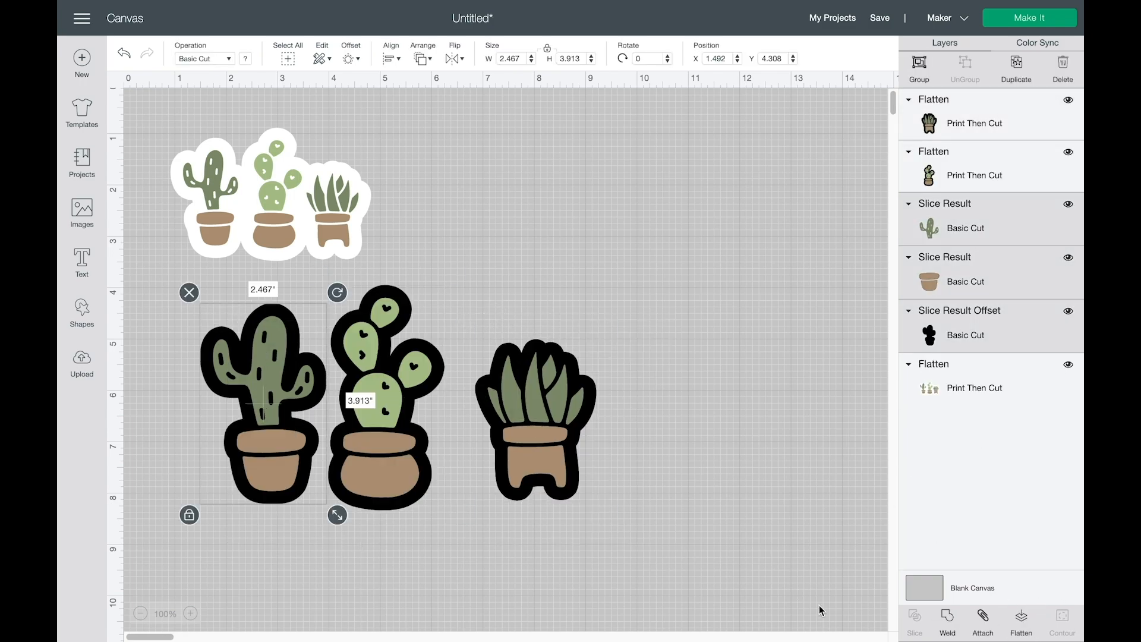
left_click(1033, 628)
Step: Space out the three flattened plants, with the tall cactus at about X 1.05, Y 3.71, and move the three-plant sticker to about X 1.00, Y 0.60
left_click_drag(291, 368, 268, 338)
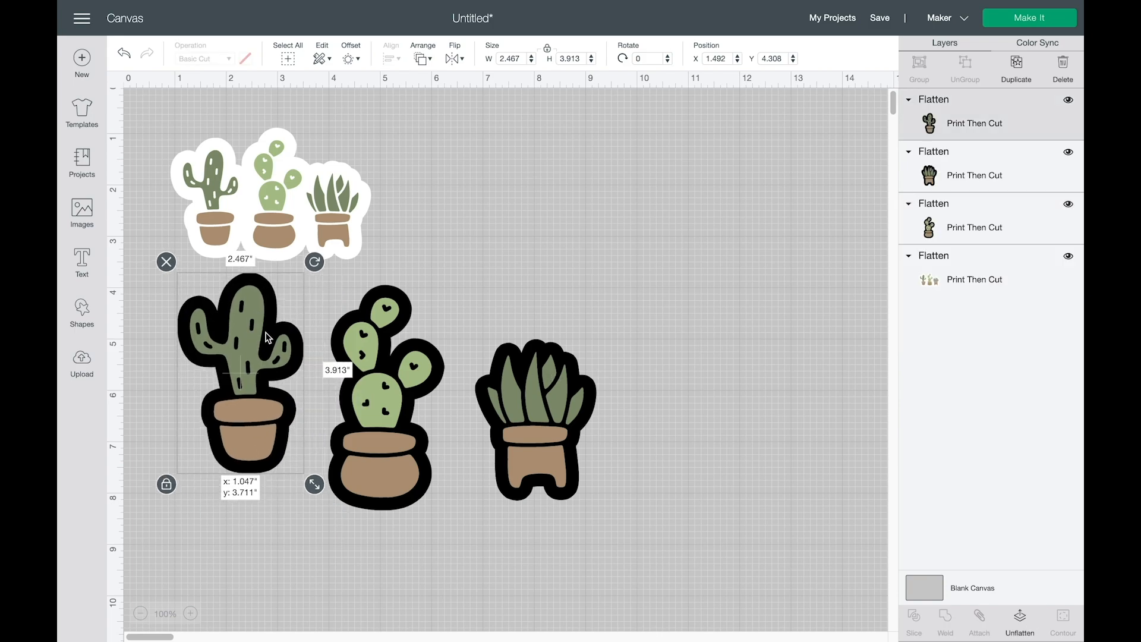
left_click_drag(381, 473, 382, 454)
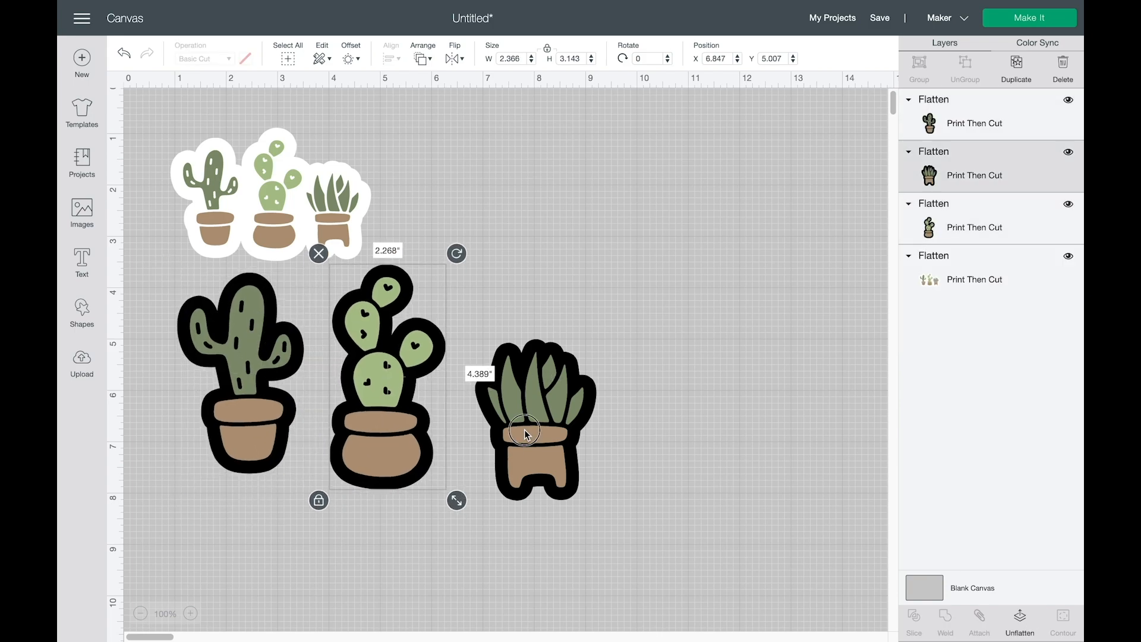
left_click_drag(524, 430, 507, 402)
left_click(653, 343)
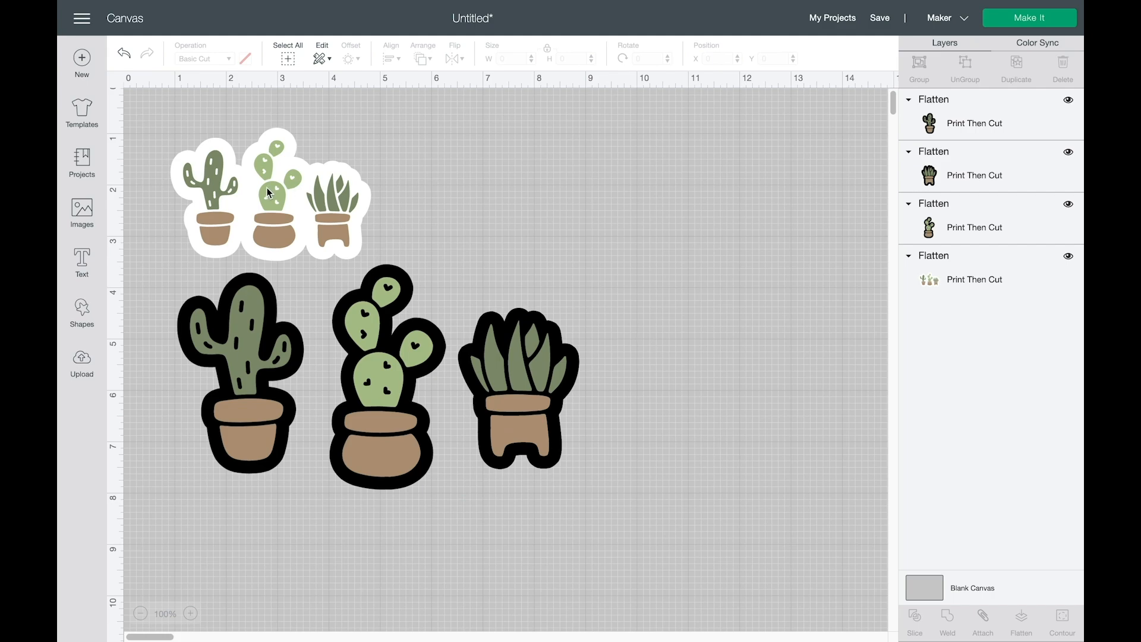
left_click_drag(266, 188, 269, 173)
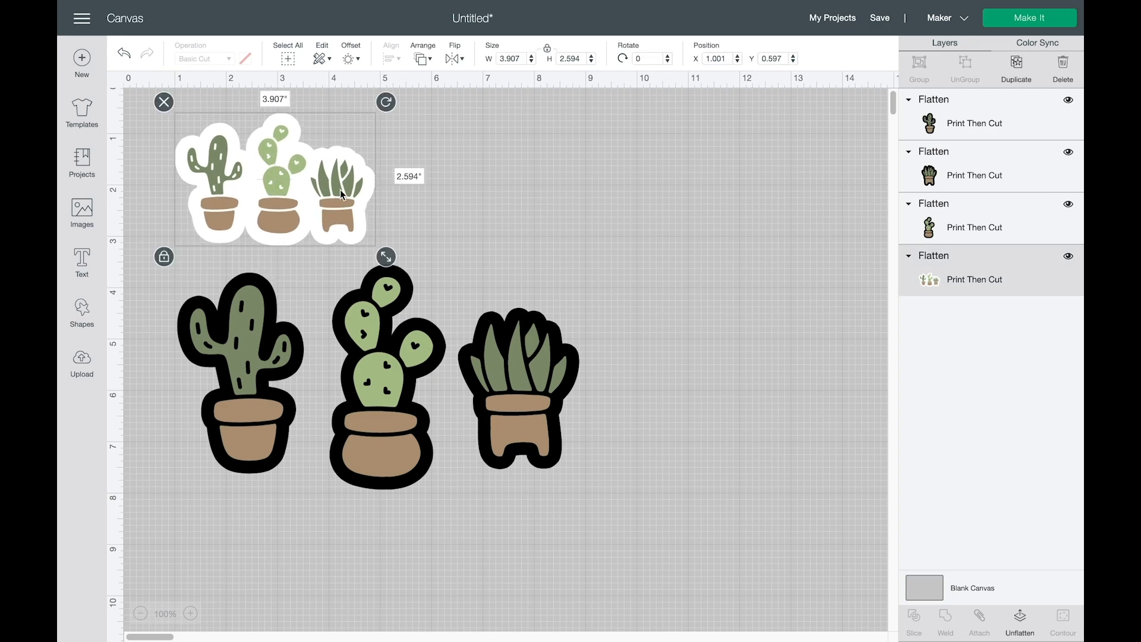